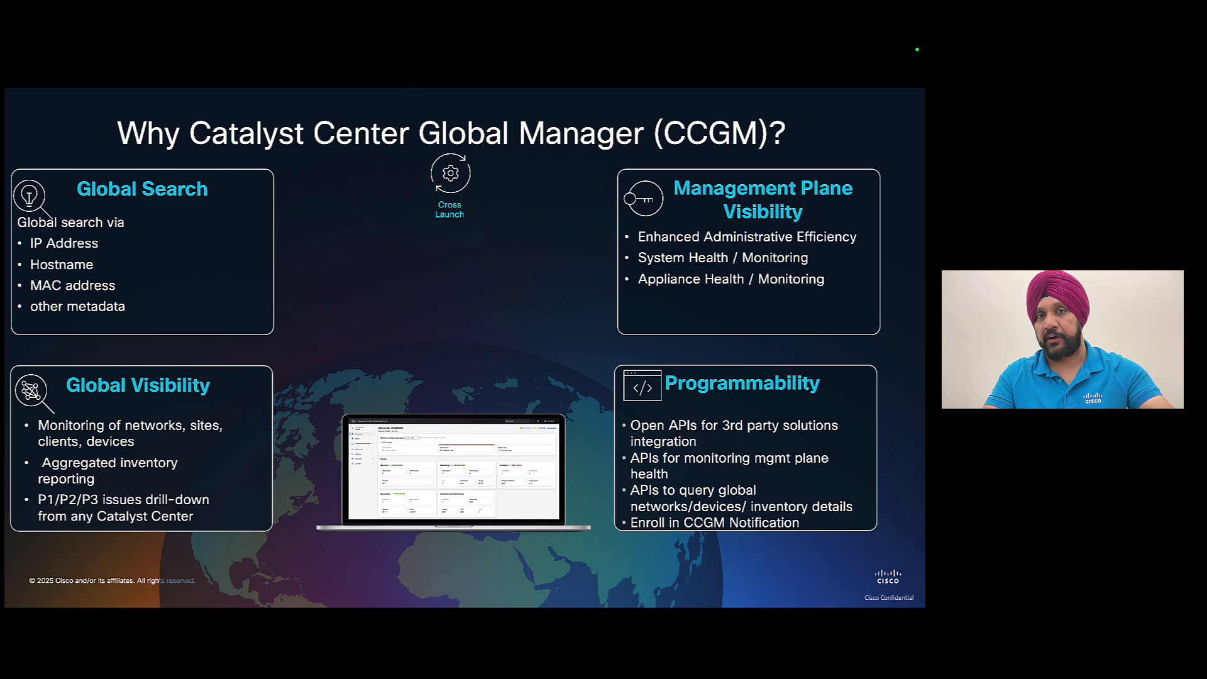
- Reveal the Cross Launch benefit box, then advance to the Catalyst Center Requirements slide
key(Right)
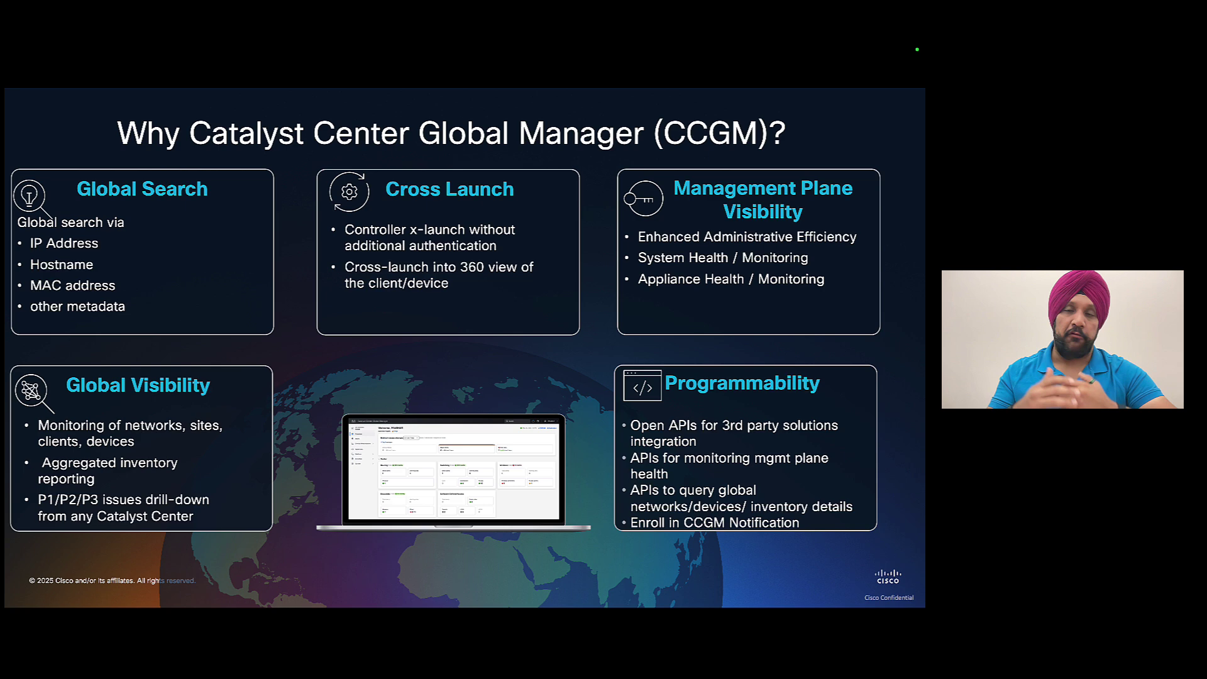
key(Right)
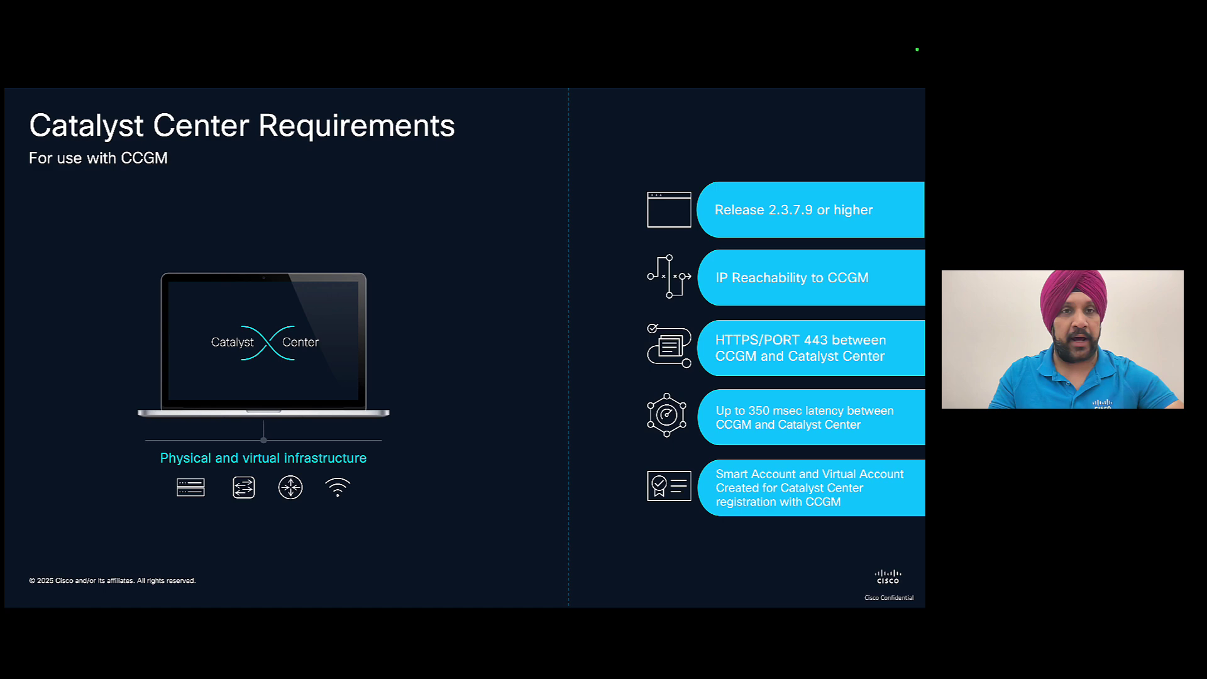
- Advance the deck to the next slide, the Catalyst Center Global Manager Requirements
key(Right)
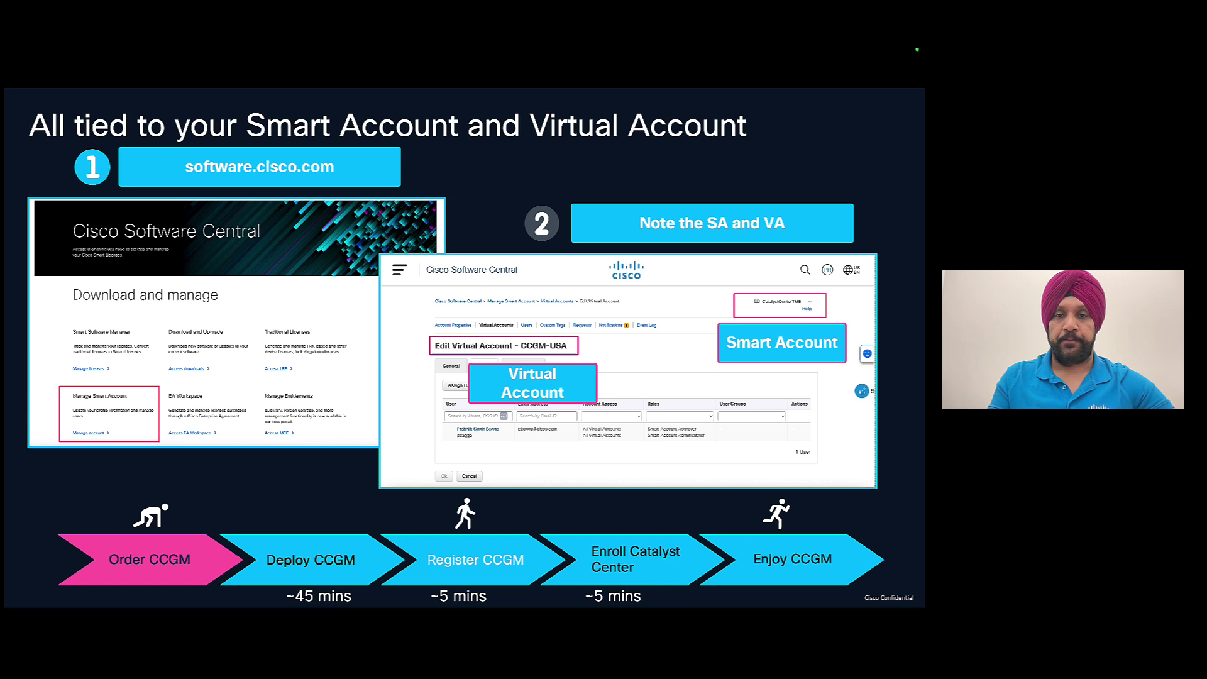
- Advance the deck to the Cisco Ordering Tool CCW slide
key(Right)
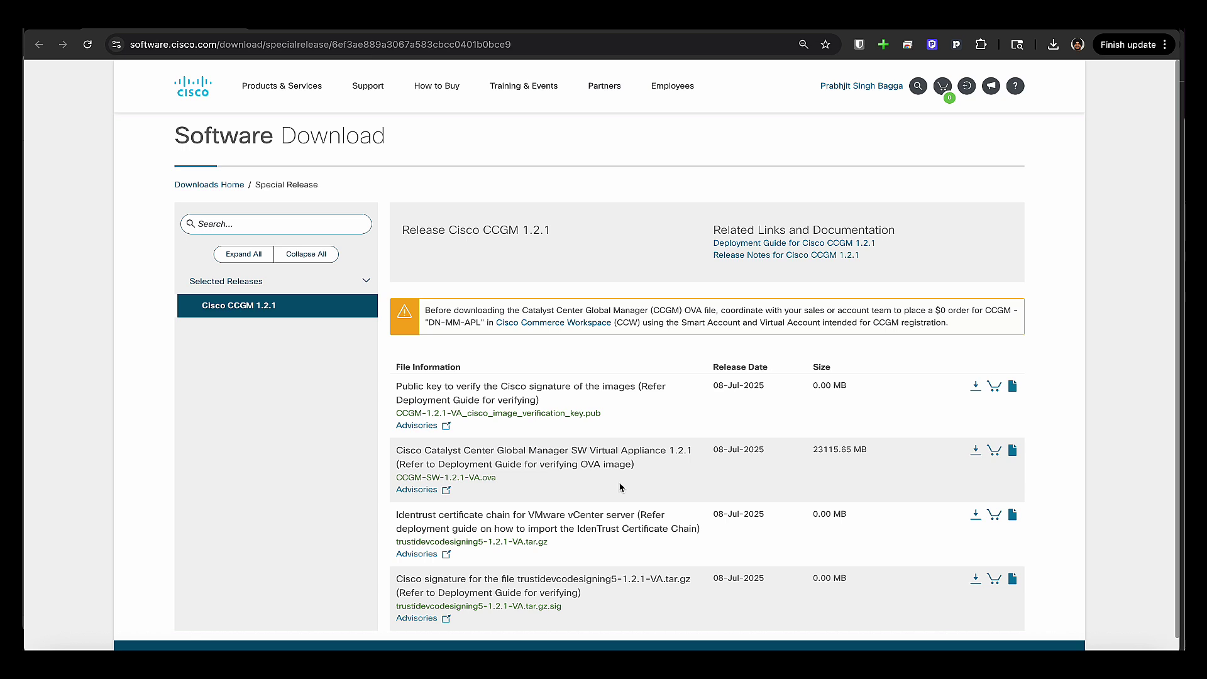
mouse_move(486, 481)
click(816, 246)
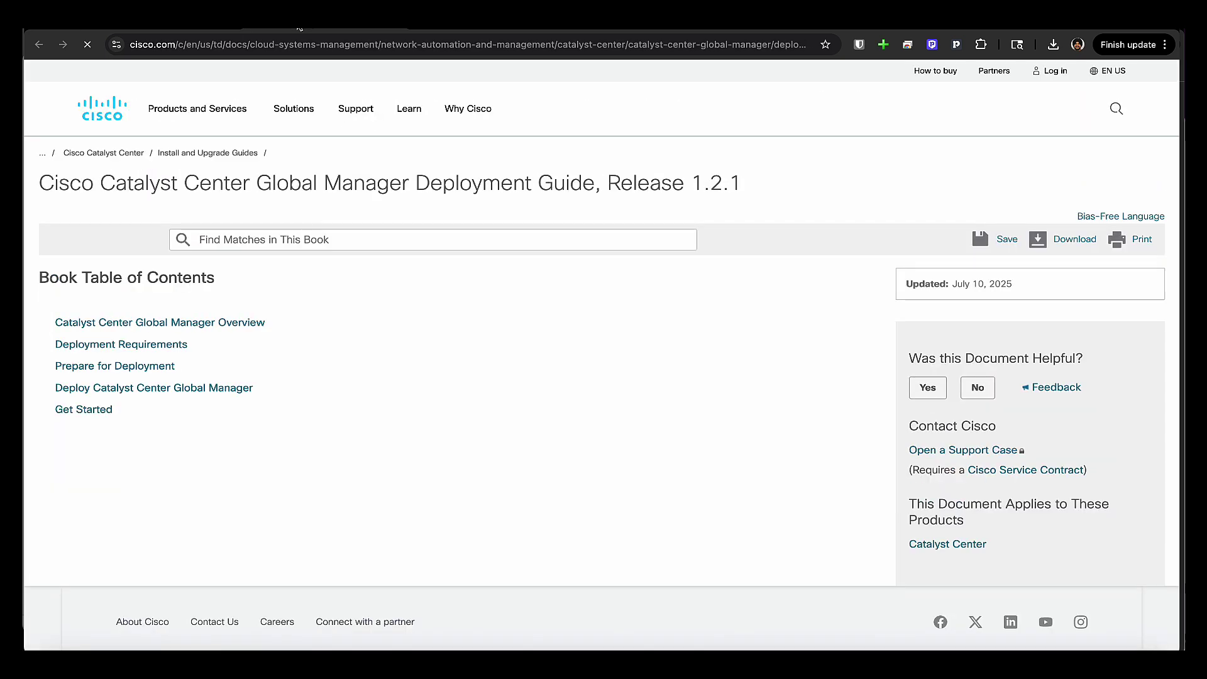
key(alt+Left)
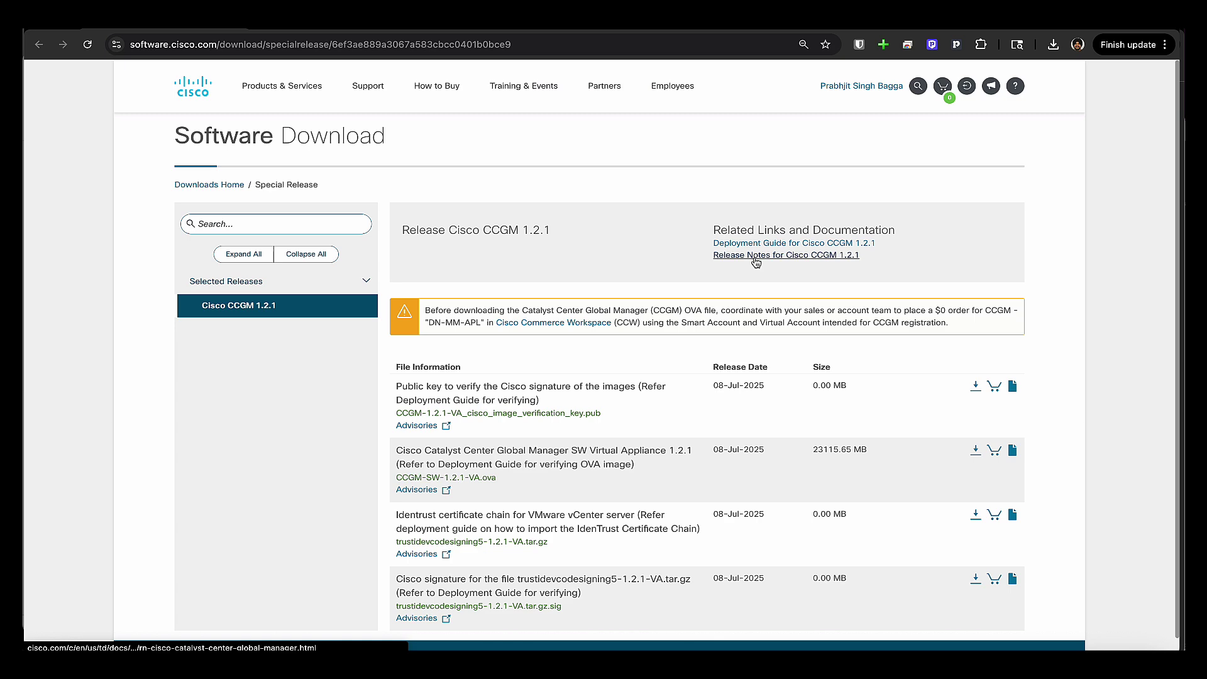
click(755, 256)
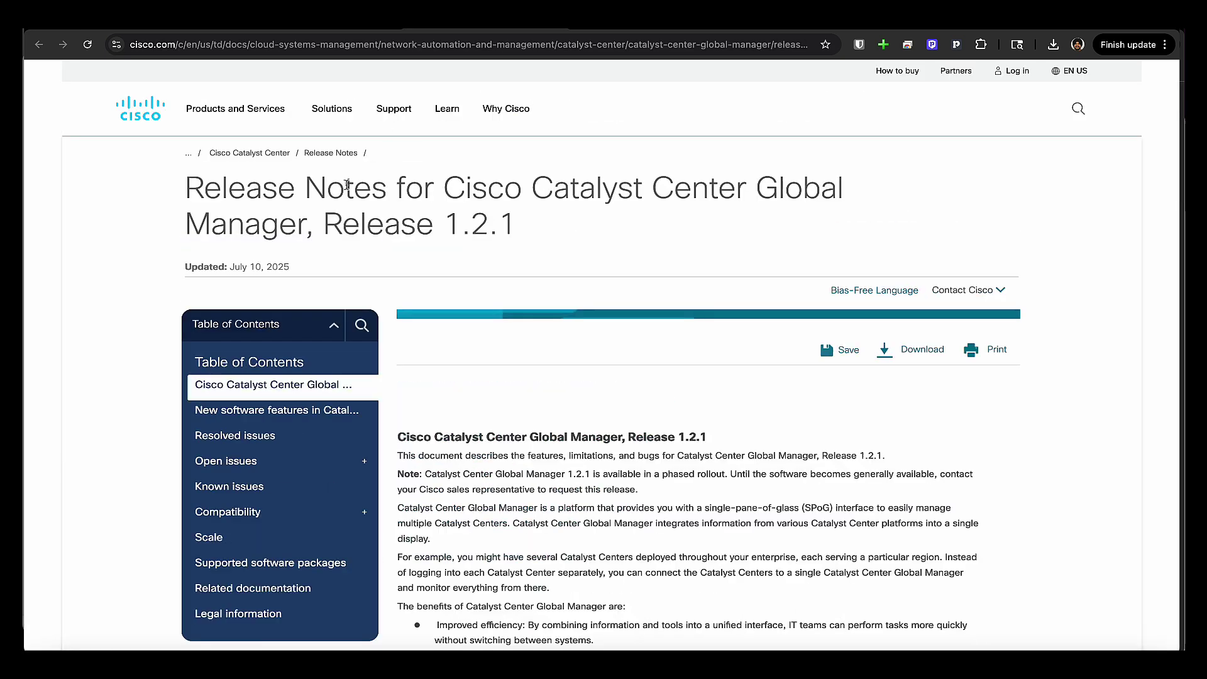
key(alt+Left)
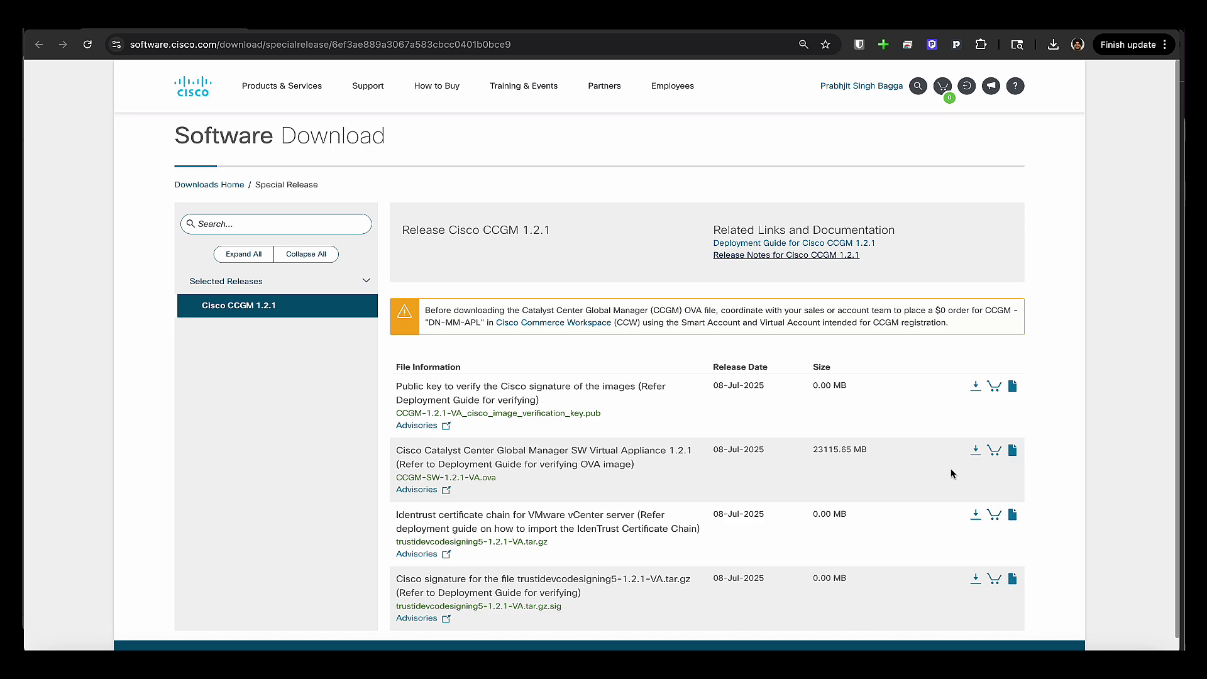
- Download CCGM-SW-1.2.1-VA.ova after accepting the Cisco General Terms, saving it to Files
click(976, 452)
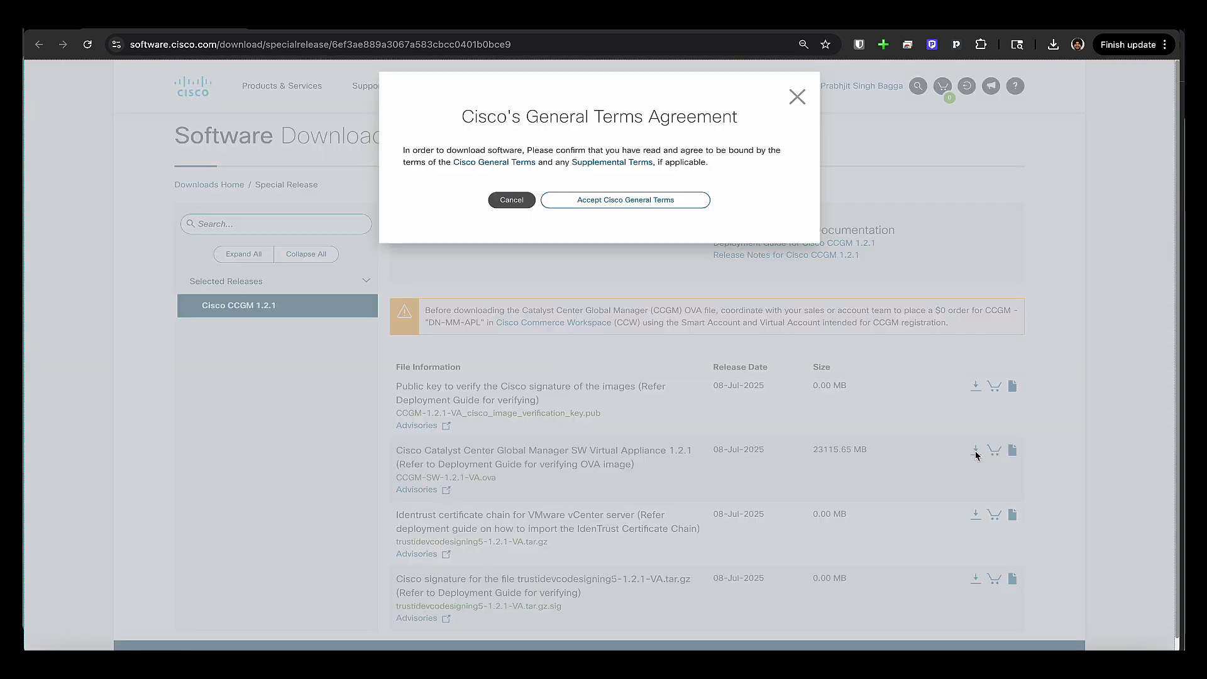
click(624, 201)
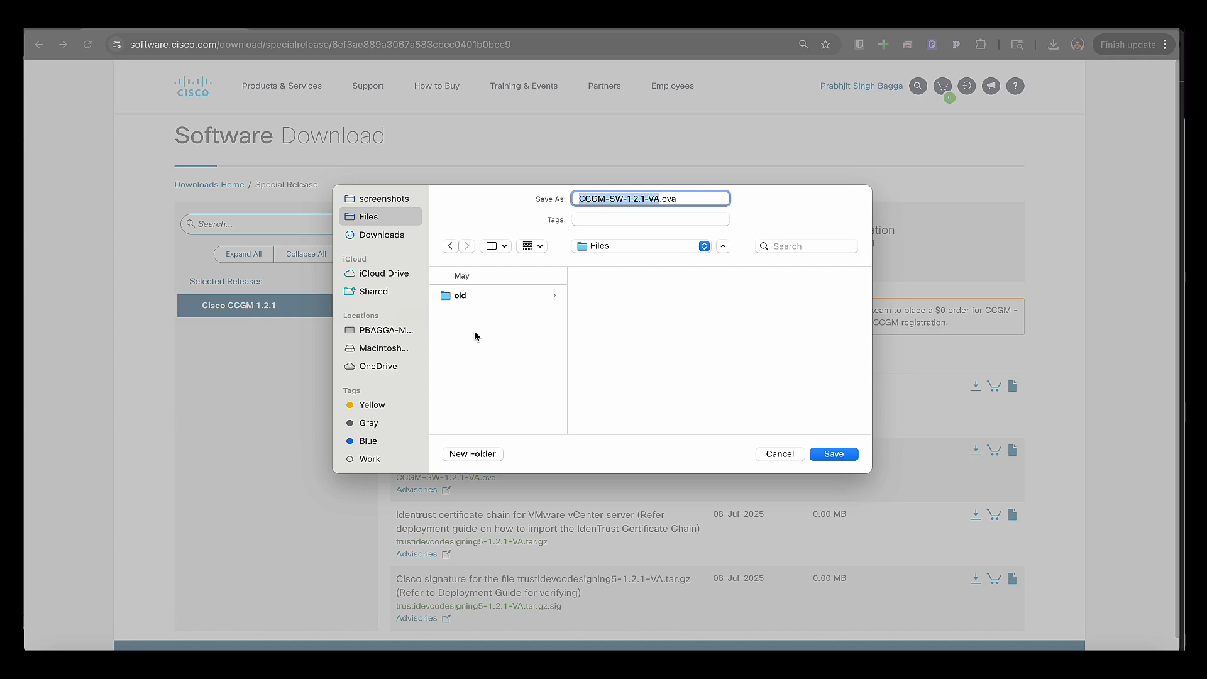
scroll(399, 319, down, 1)
scroll(399, 319, down, 1)
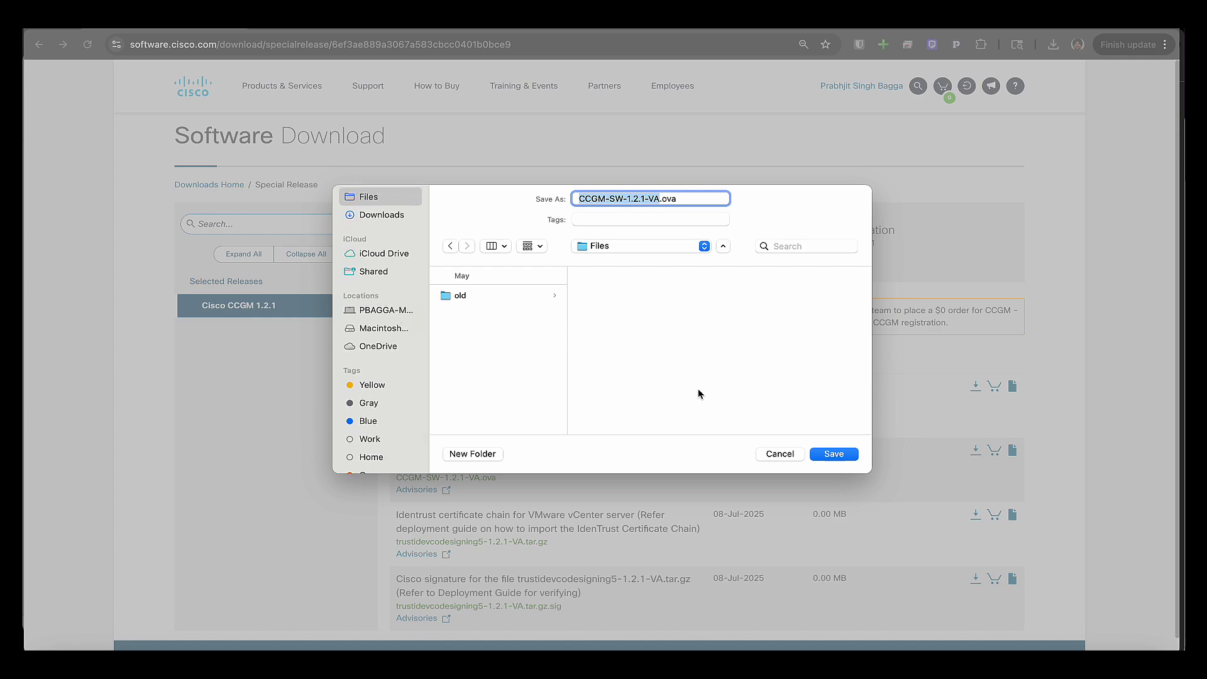
click(834, 453)
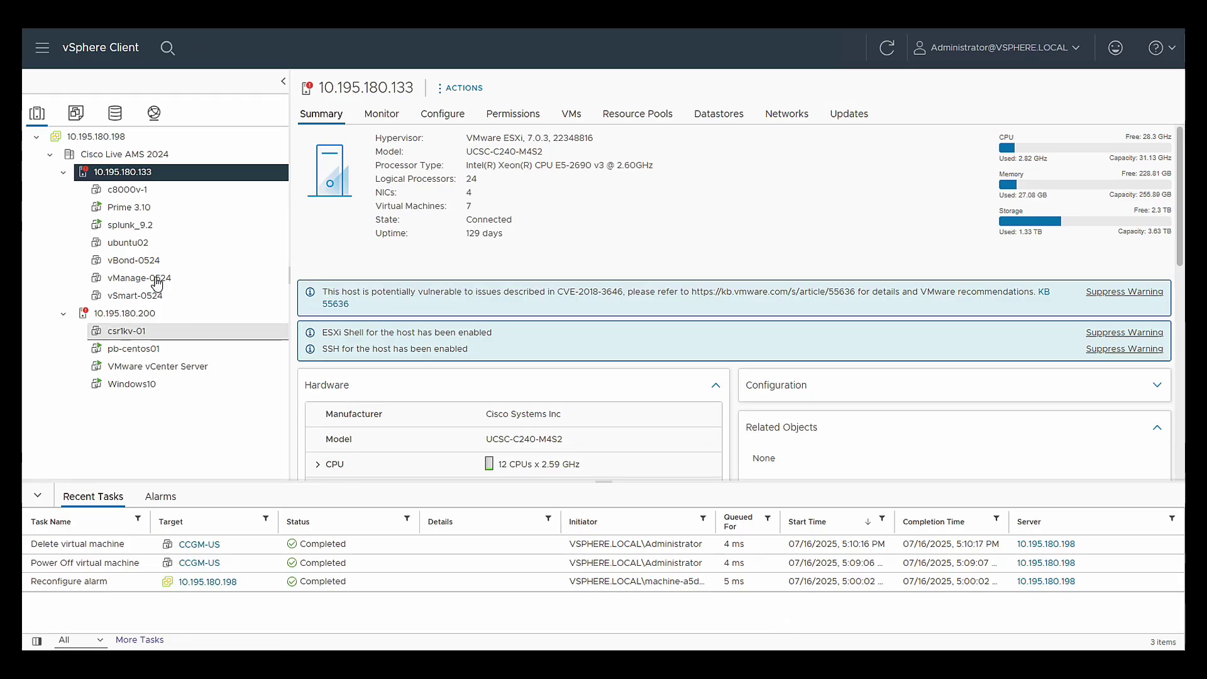
- Start an OVF deployment on host 10.195.180.133 using the four CCGM template files, excluding the .tar
right_click(165, 170)
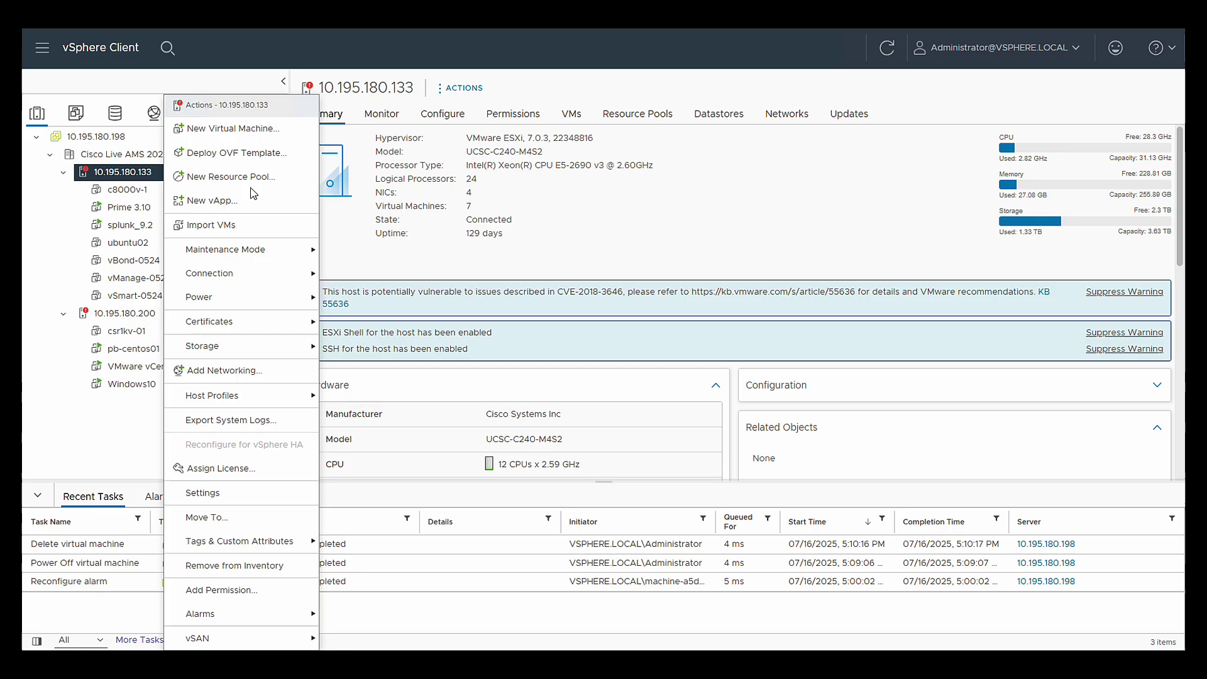
click(266, 154)
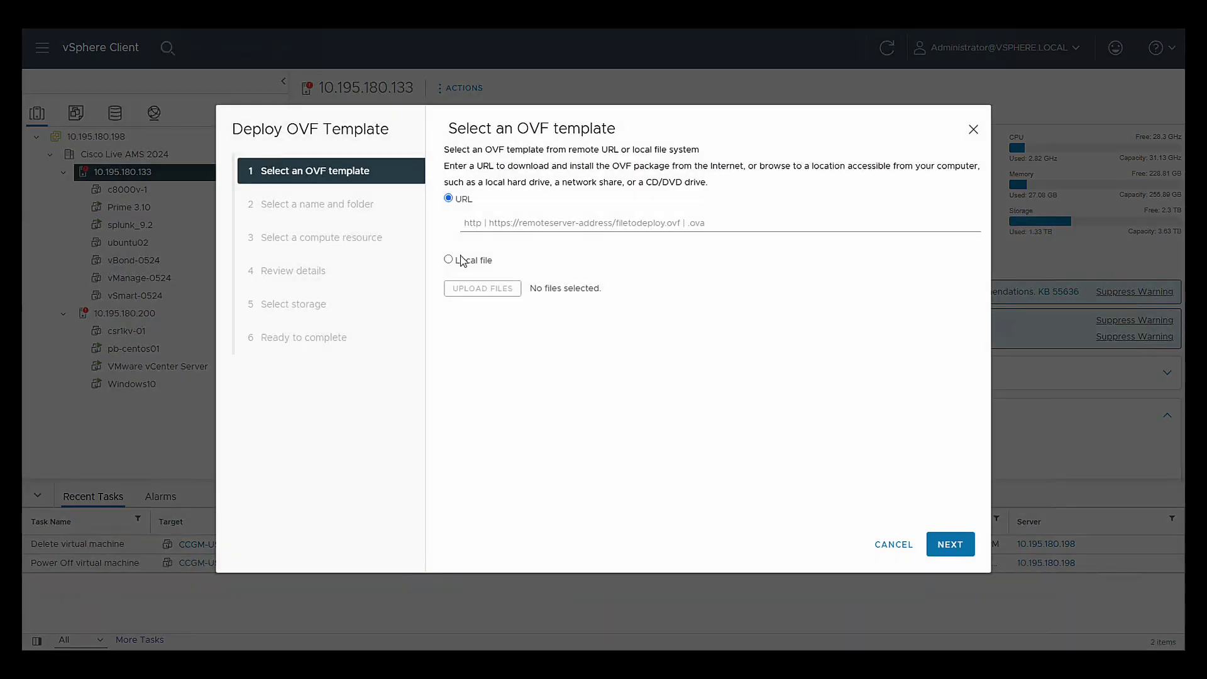
click(461, 258)
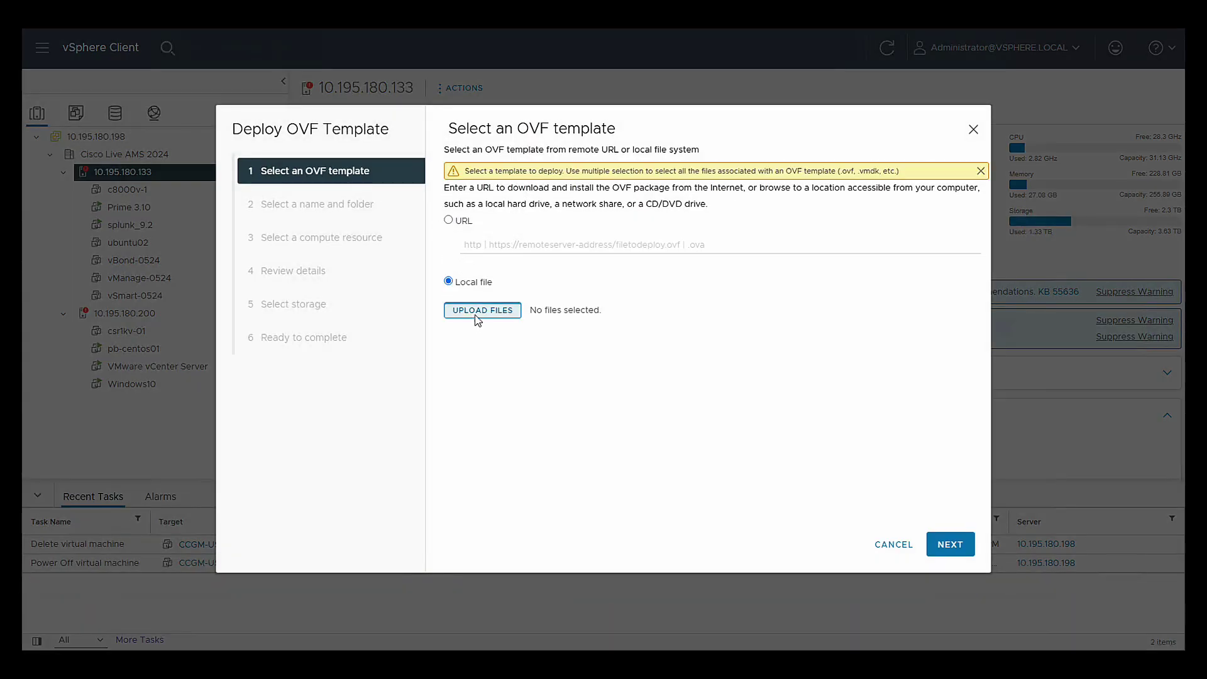
click(476, 312)
click(210, 162)
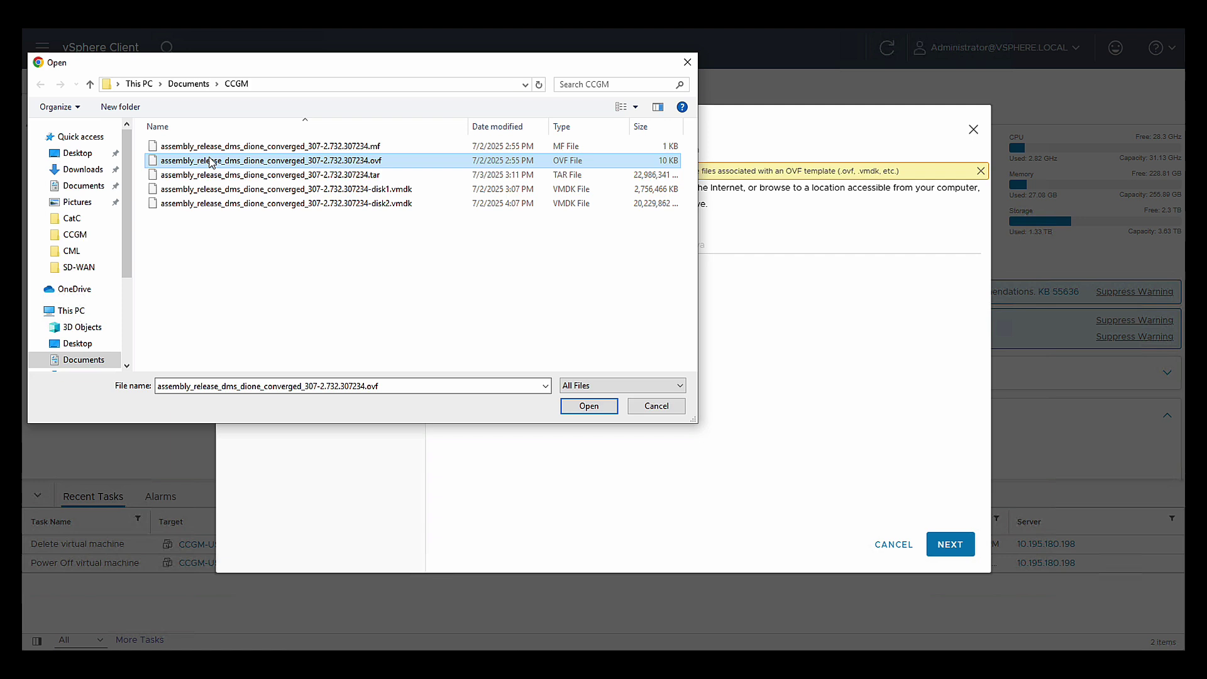
key(ctrl+a)
ctrl+click(274, 176)
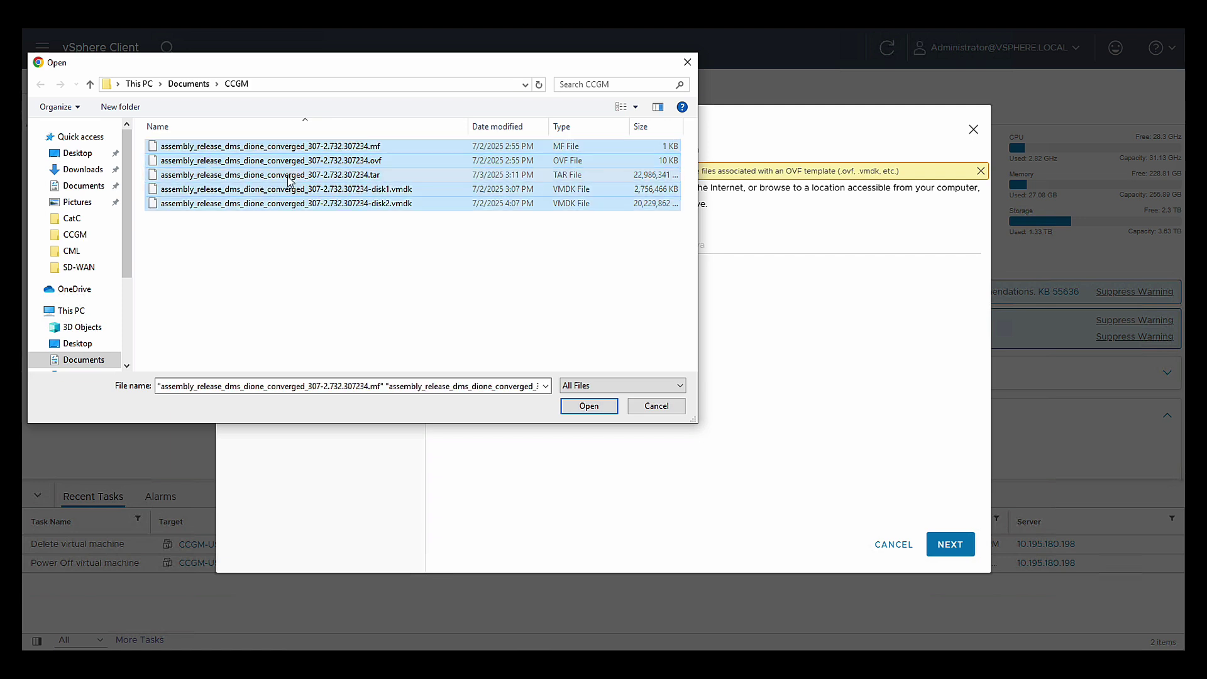
click(596, 407)
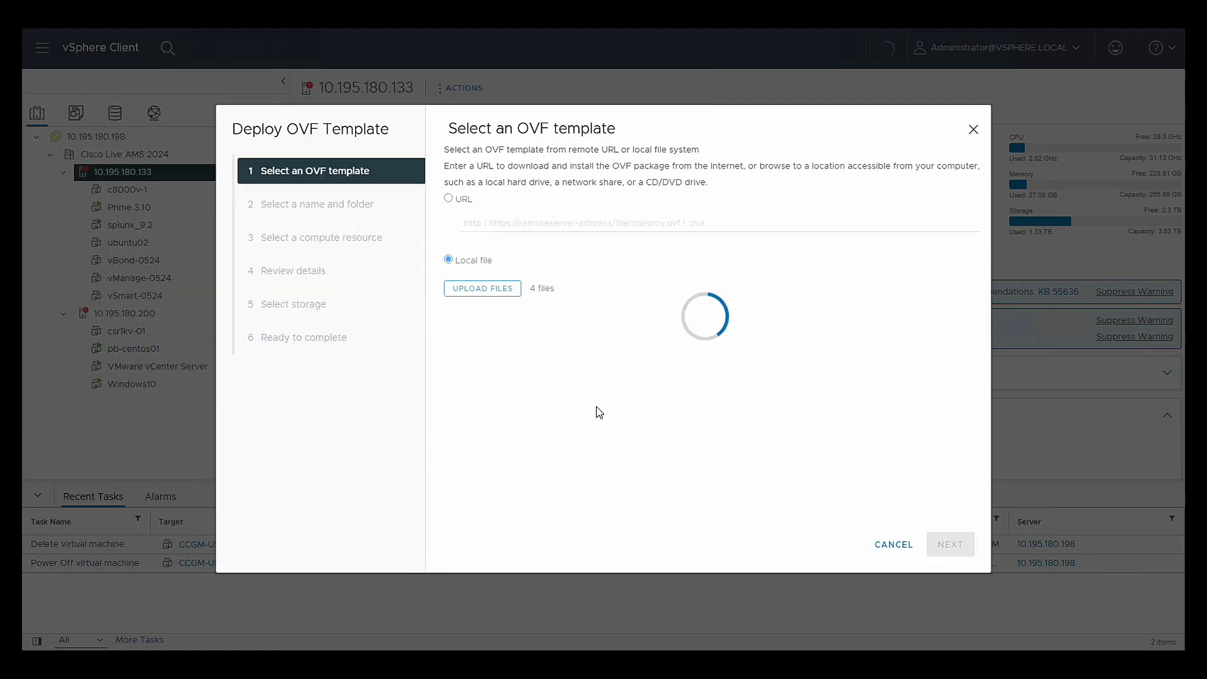
- Name the virtual machine CCGM-US and accept the compute resource to reach Review details
click(950, 545)
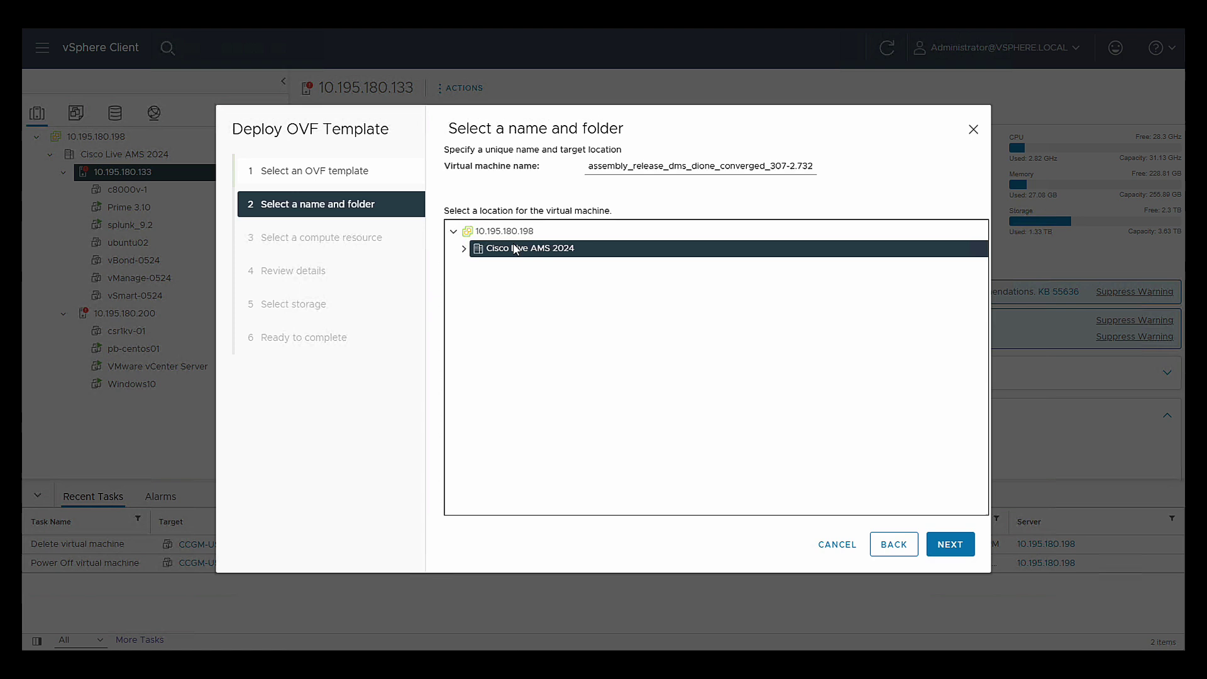
click(682, 168)
key(ctrl+a)
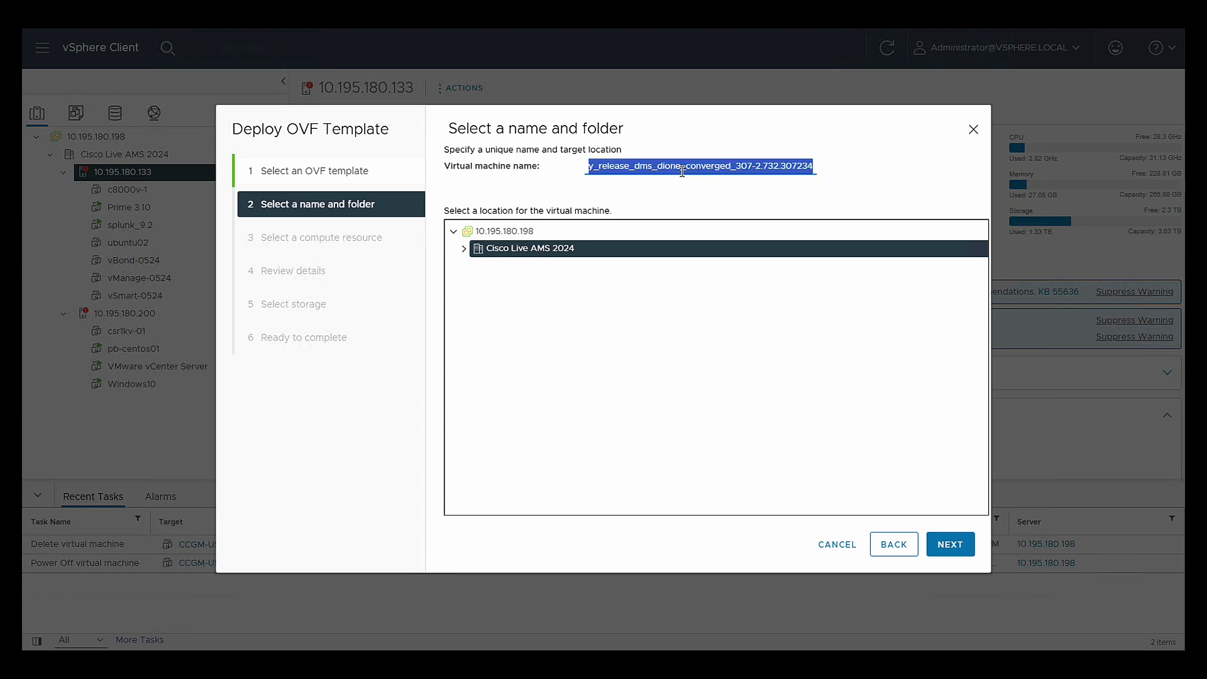
text(CCGM-U)
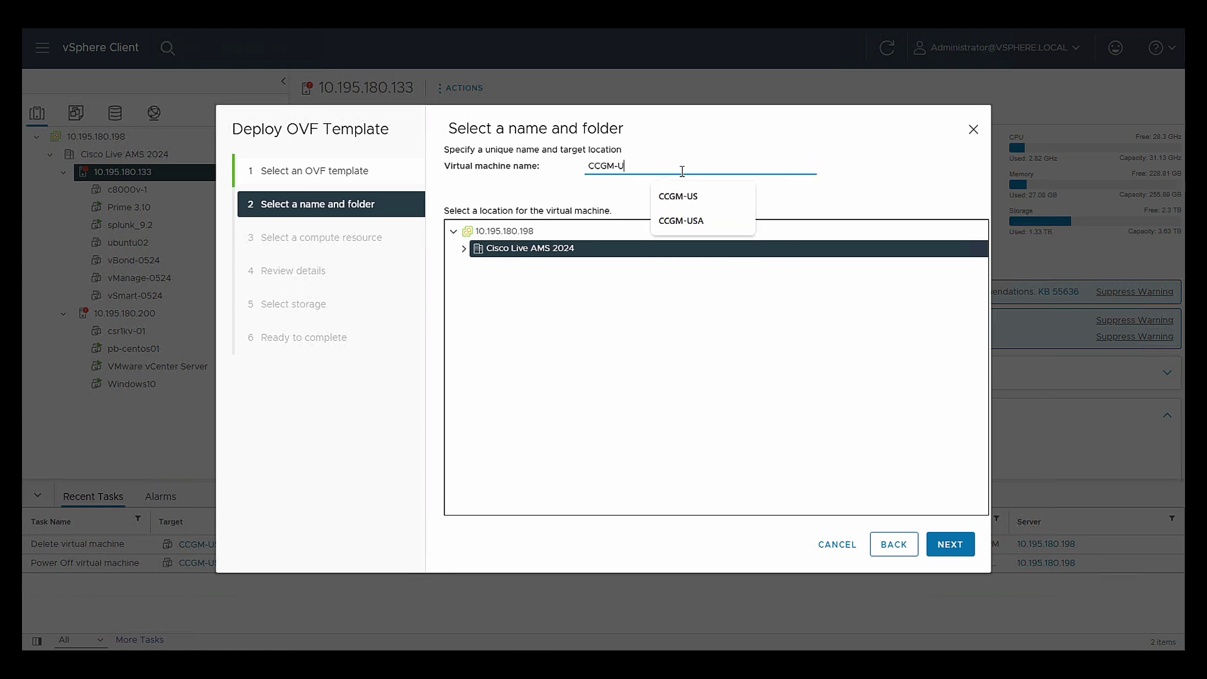
text(S)
click(685, 358)
click(940, 544)
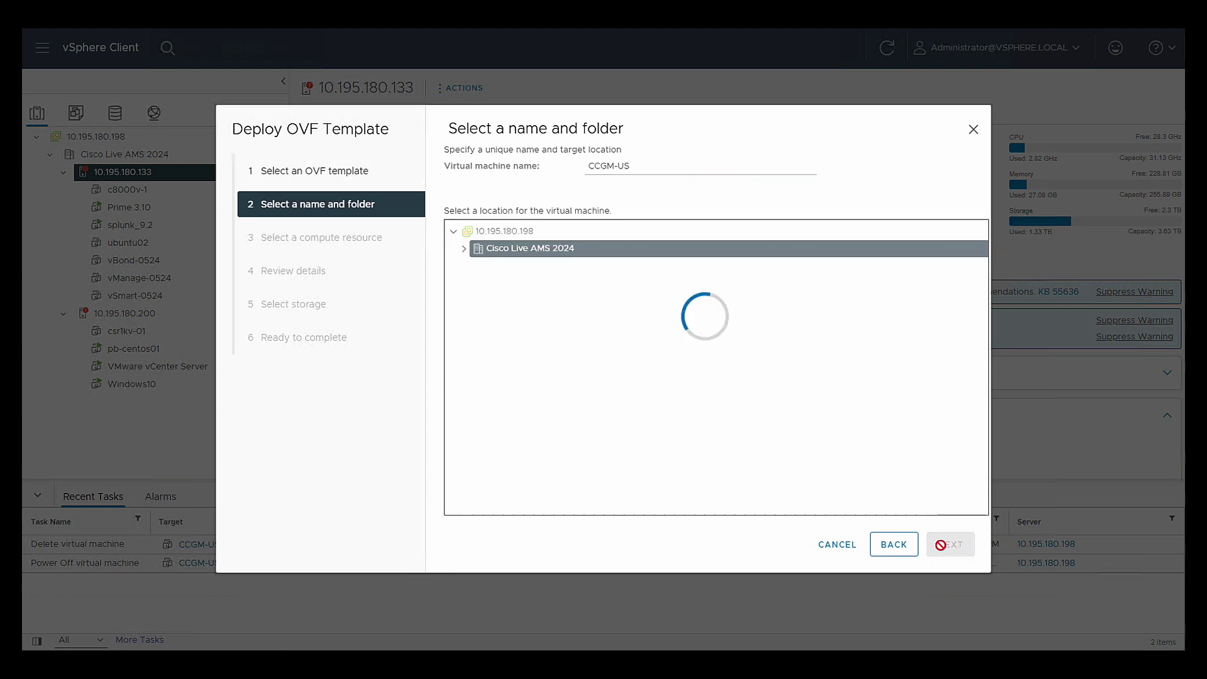
click(941, 548)
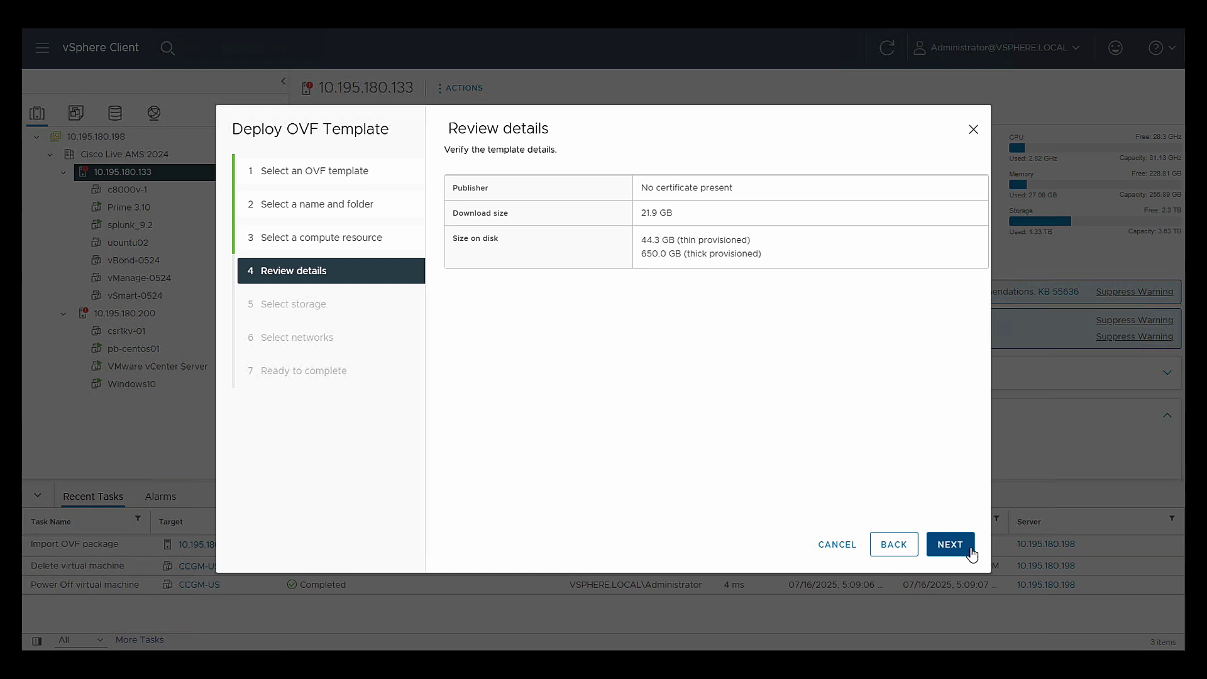
- Store the VM on the only datastore with Thick Provision Lazy Zeroed disk format
click(971, 554)
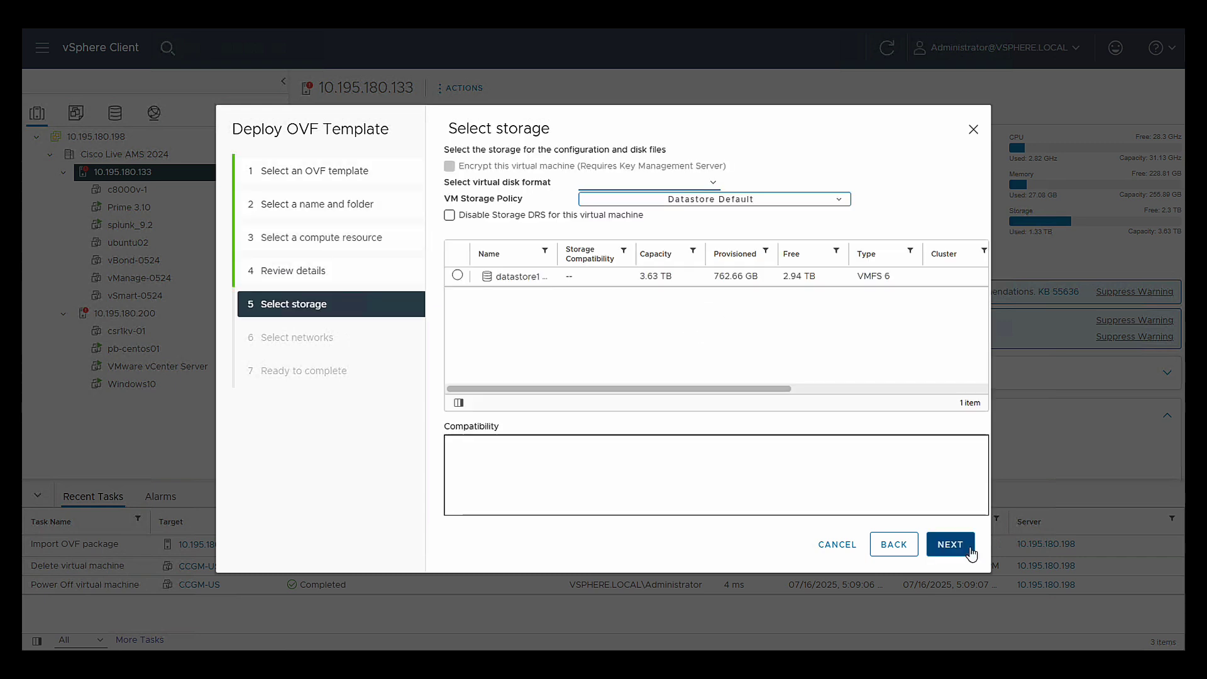
click(699, 183)
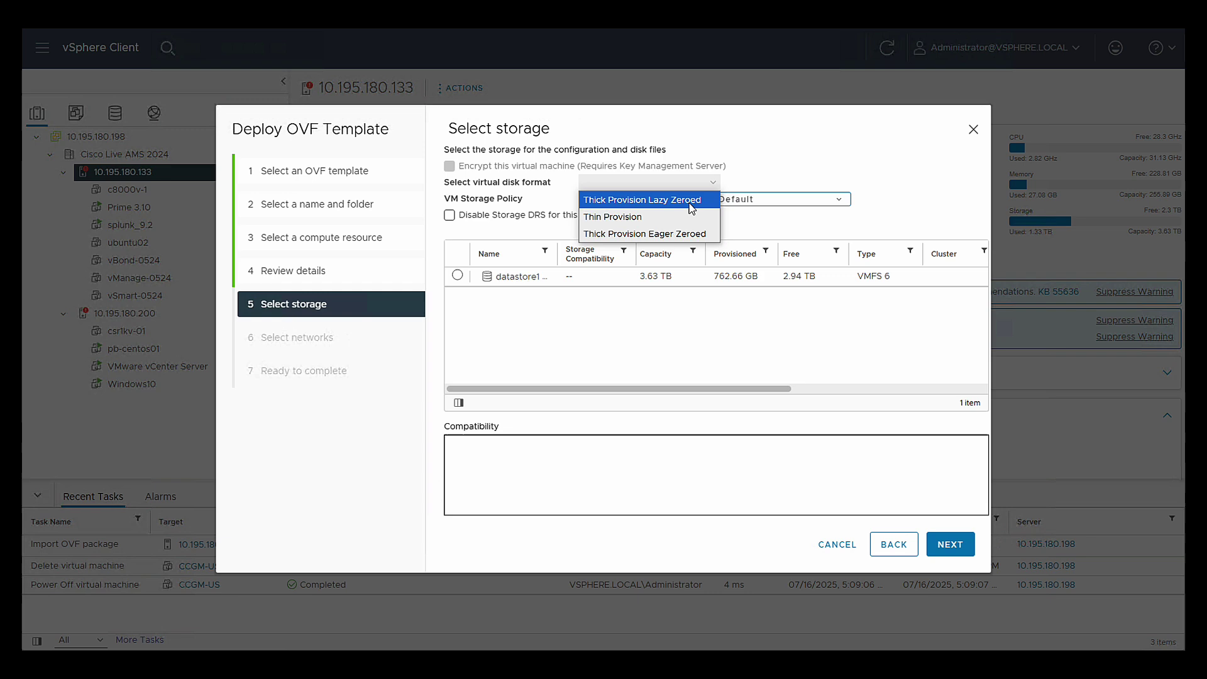
click(690, 205)
click(458, 276)
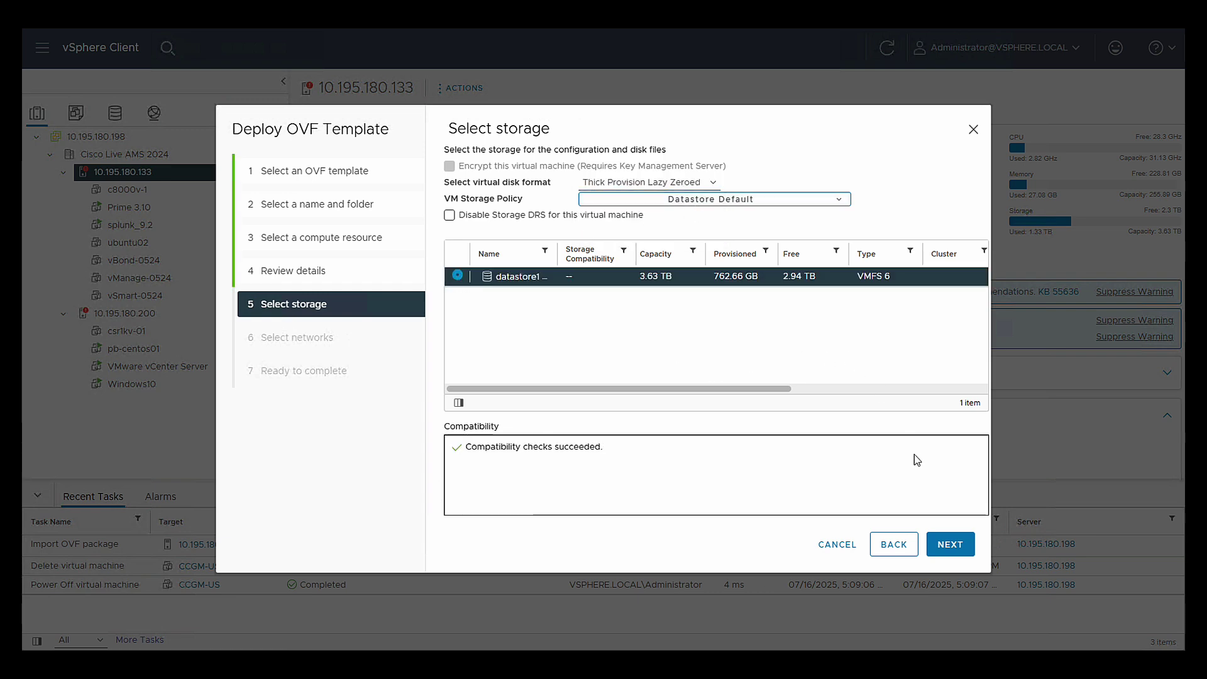
click(952, 555)
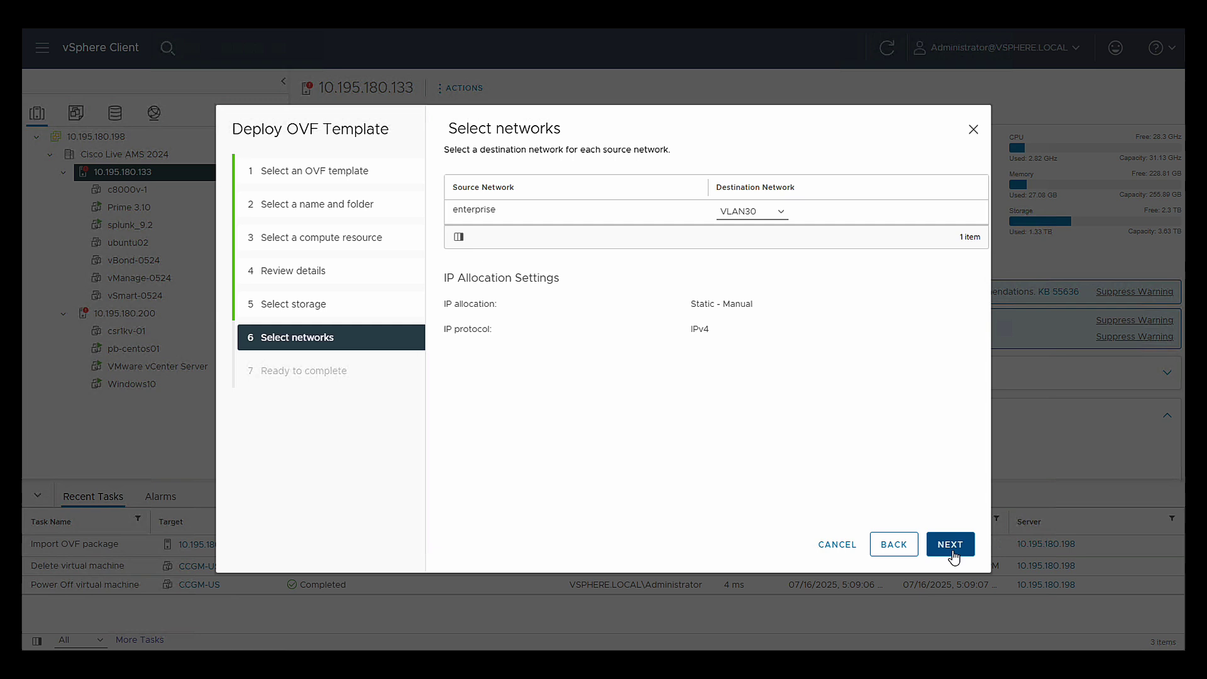
- Map the enterprise network to VM Network and finish deploying CCGM-US
click(778, 214)
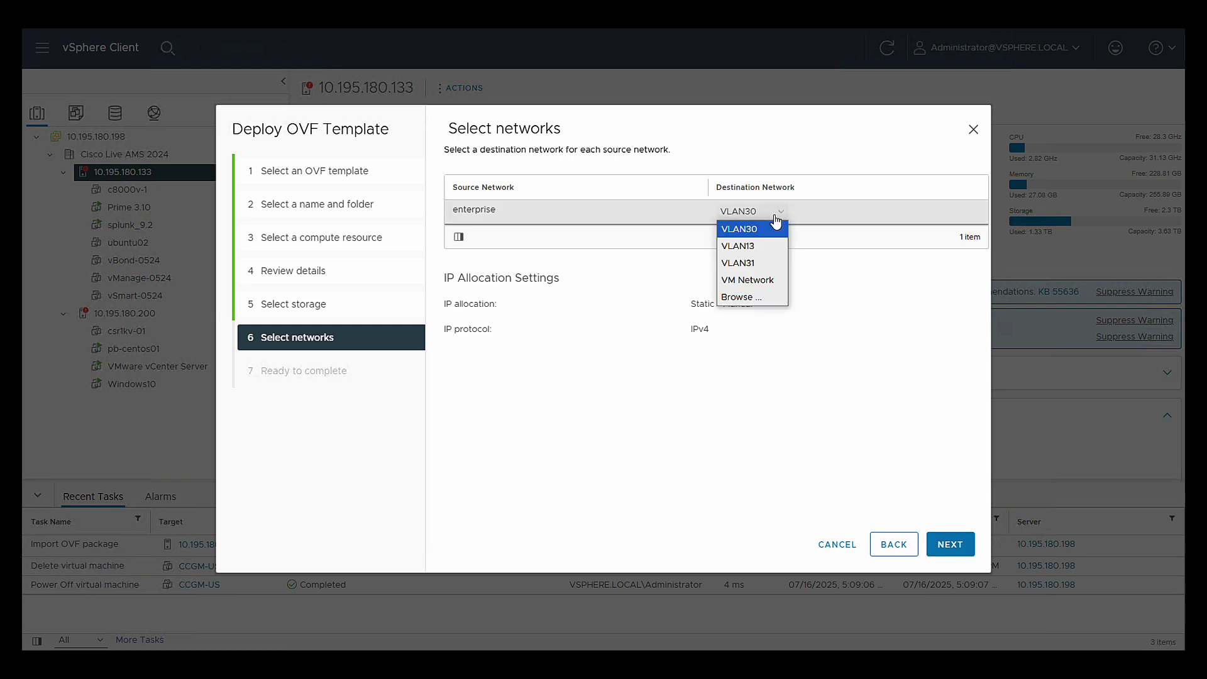
click(772, 286)
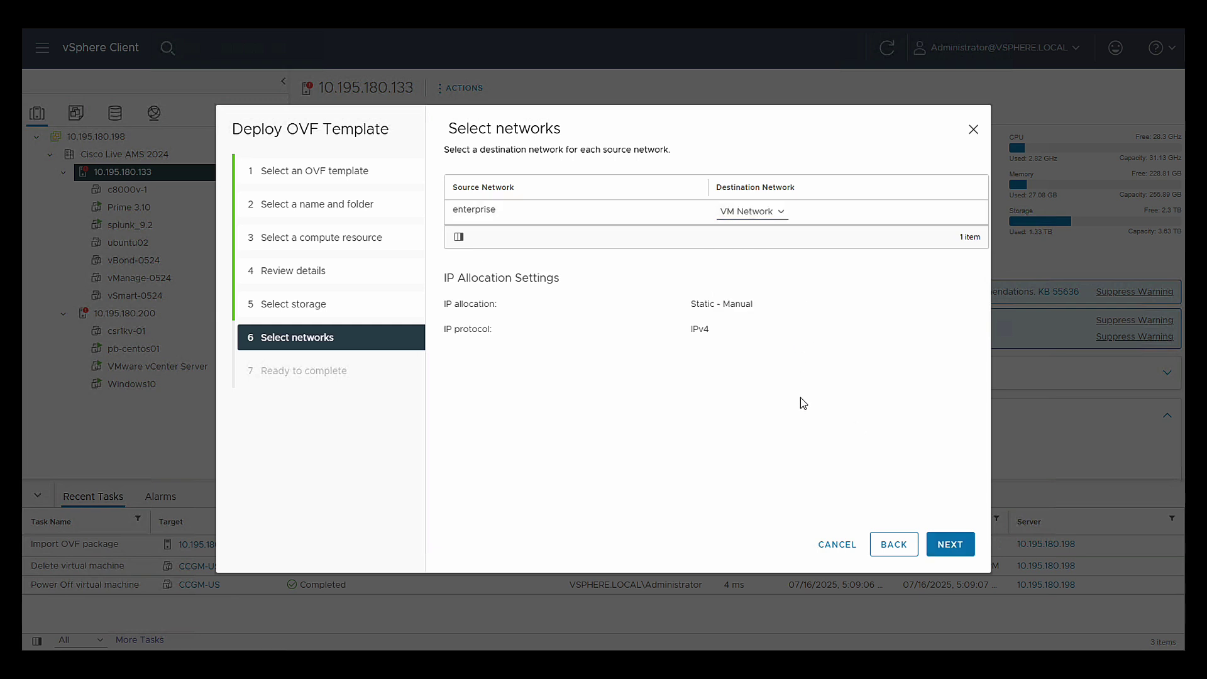
click(963, 547)
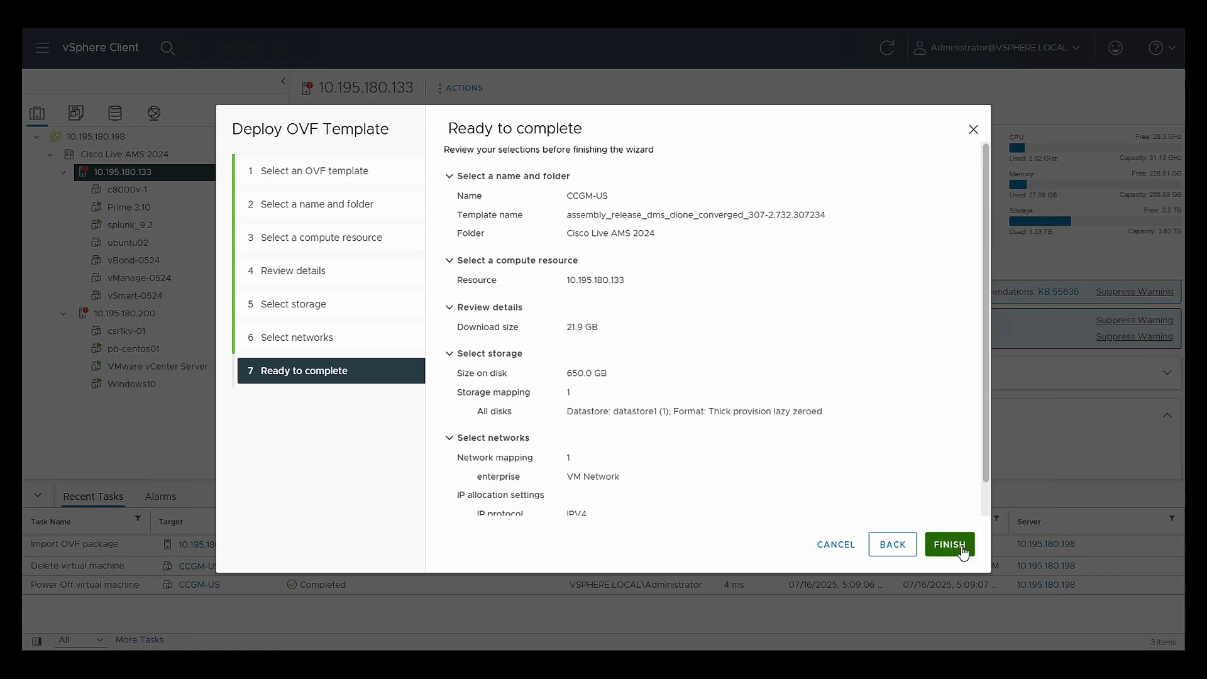
click(949, 545)
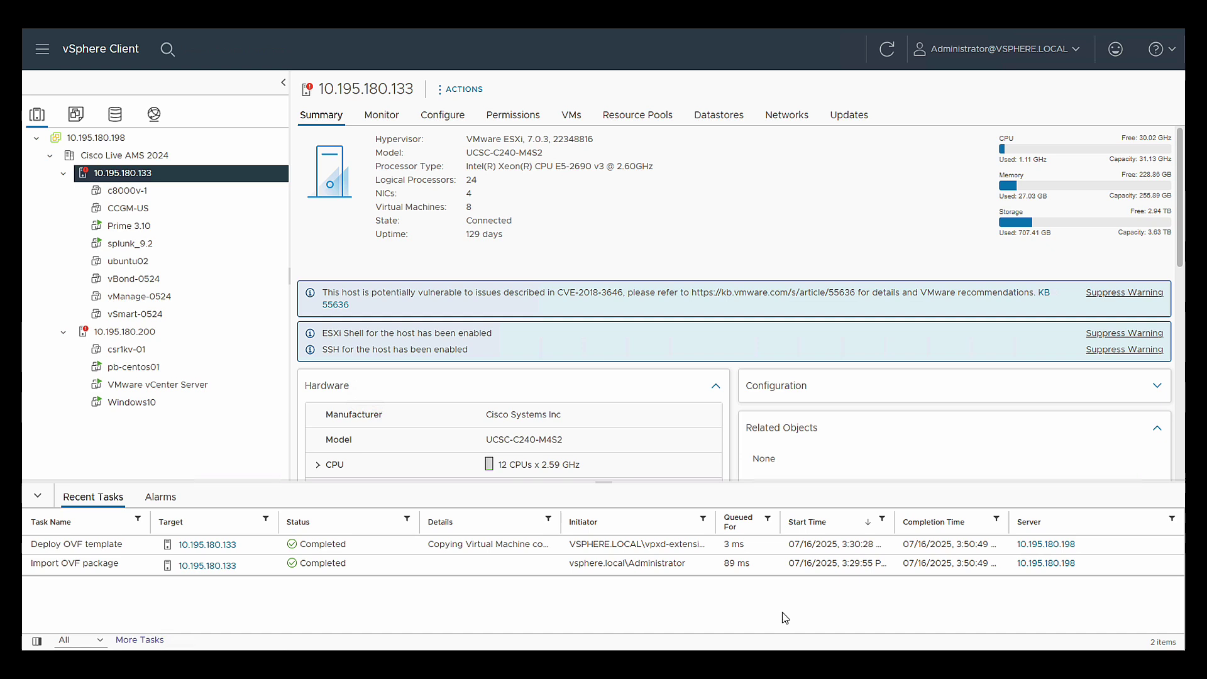
- Power on the CCGM-US virtual machine from its summary page
click(140, 206)
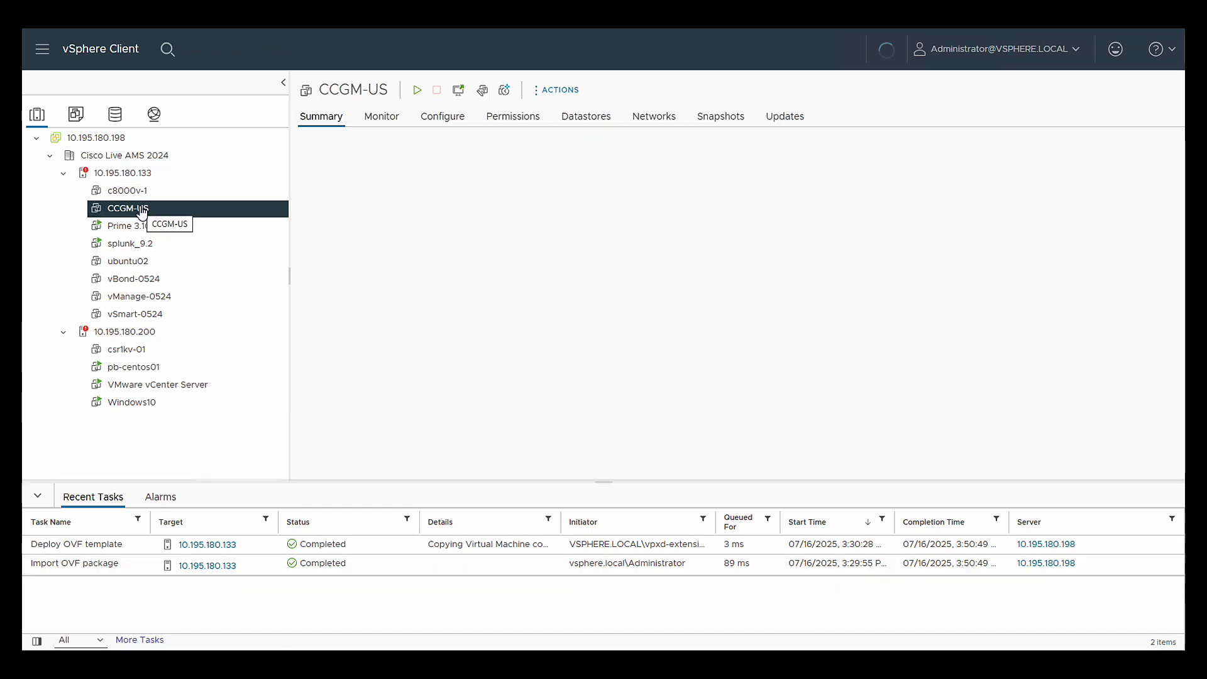
scroll(396, 295, down, 4)
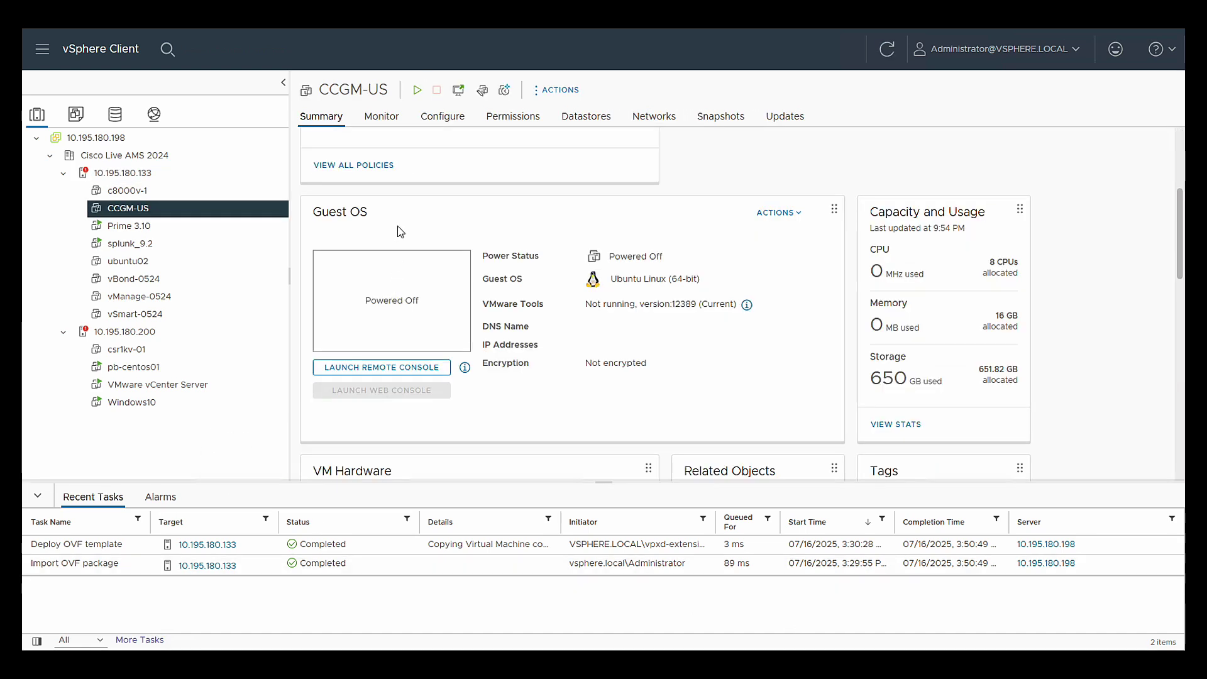
click(418, 94)
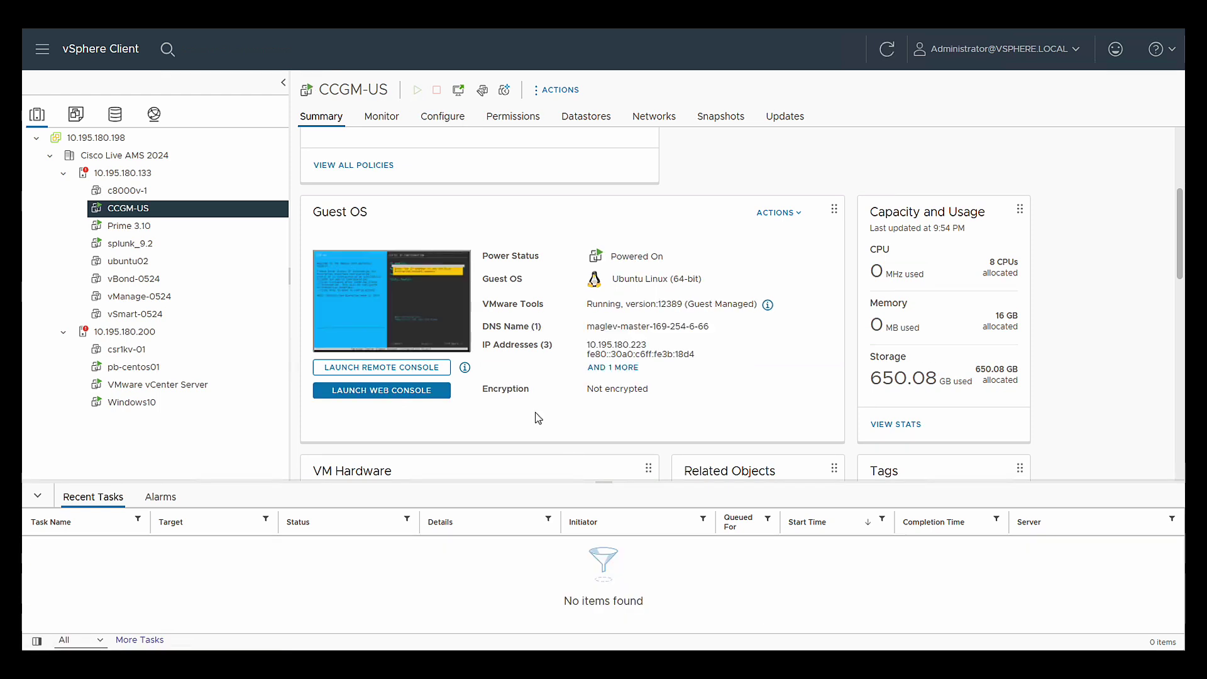
- Launch the CCGM-US web console and skip the Static IP Configuration screen
click(438, 338)
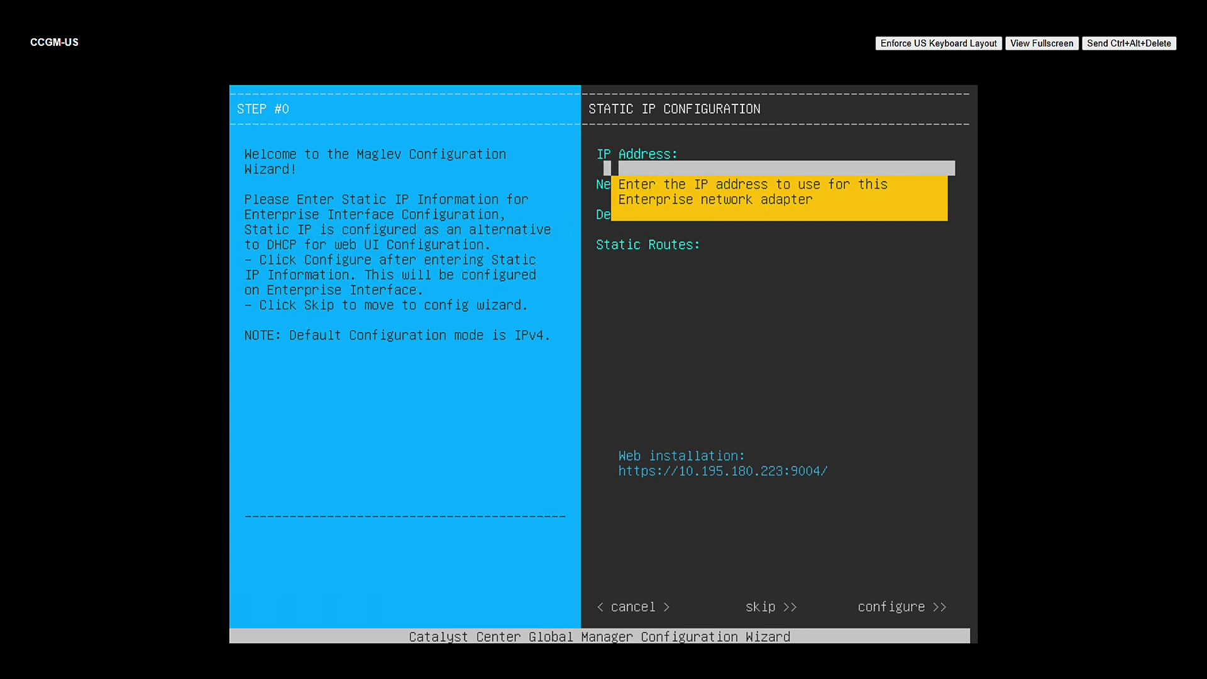
key(Tab)
key(Tab)
key(Tab)
key(Tab)
key(Tab)
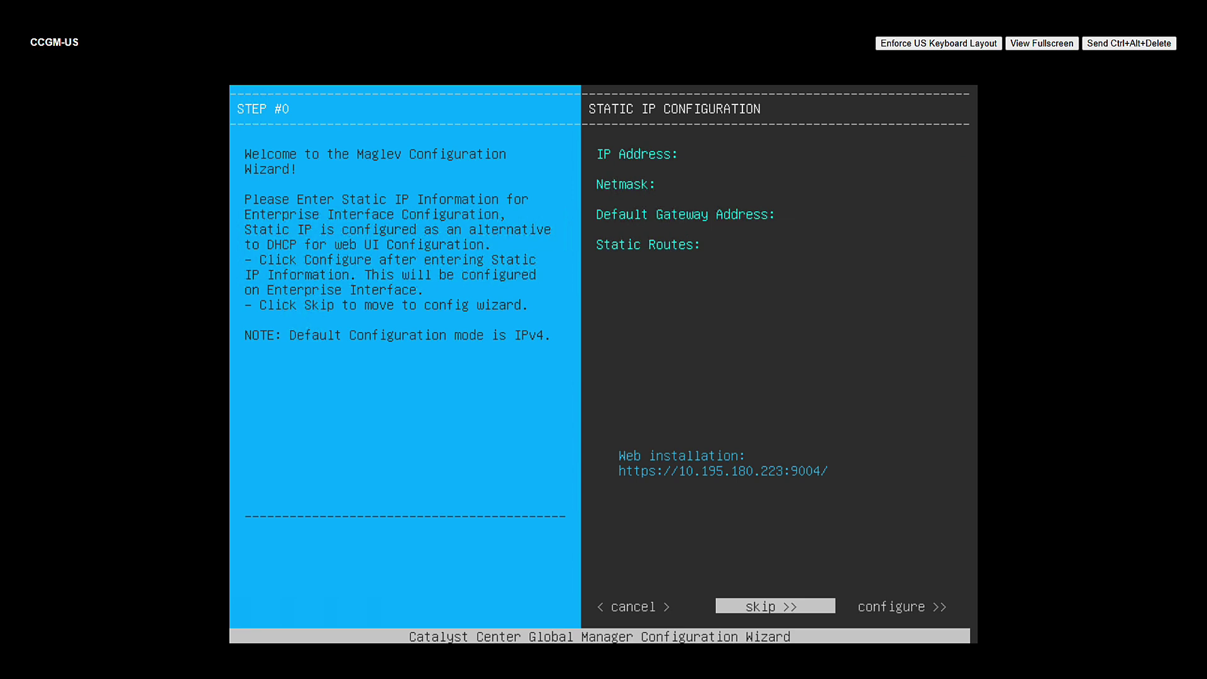
key(Return)
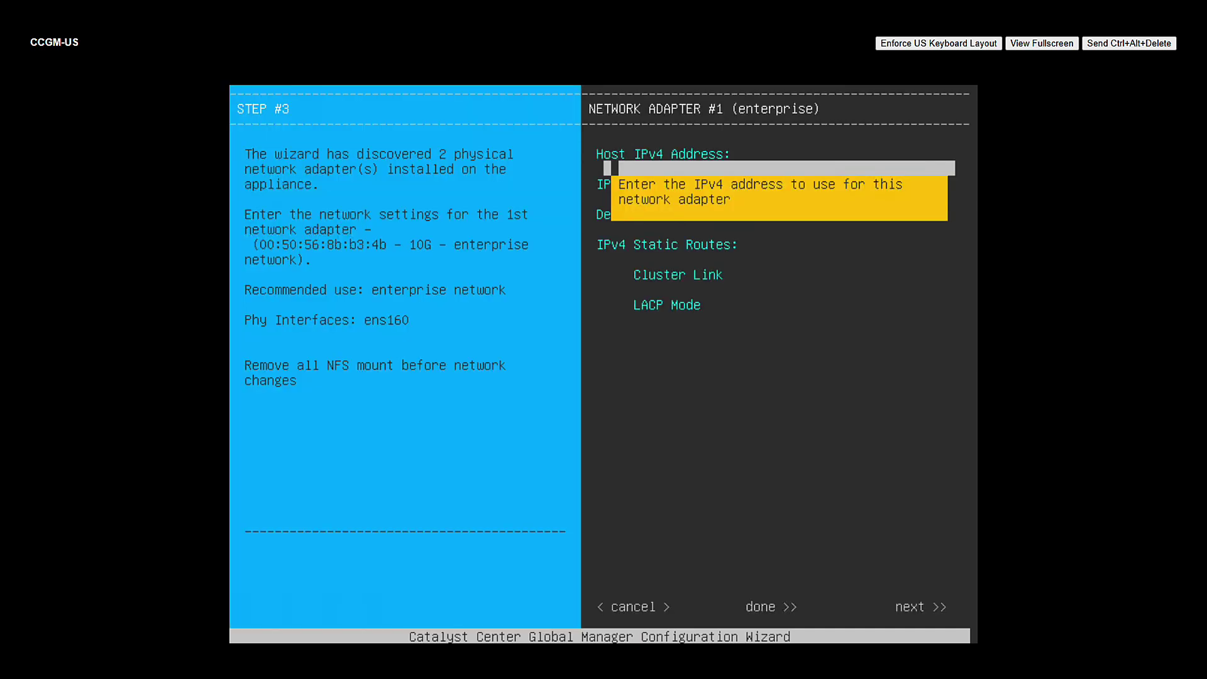
- Give the enterprise adapter IP 10.195.180.230, netmask 255.255.255.128 and gateway 10.195.180.129
text(10.195.180.230)
key(Tab)
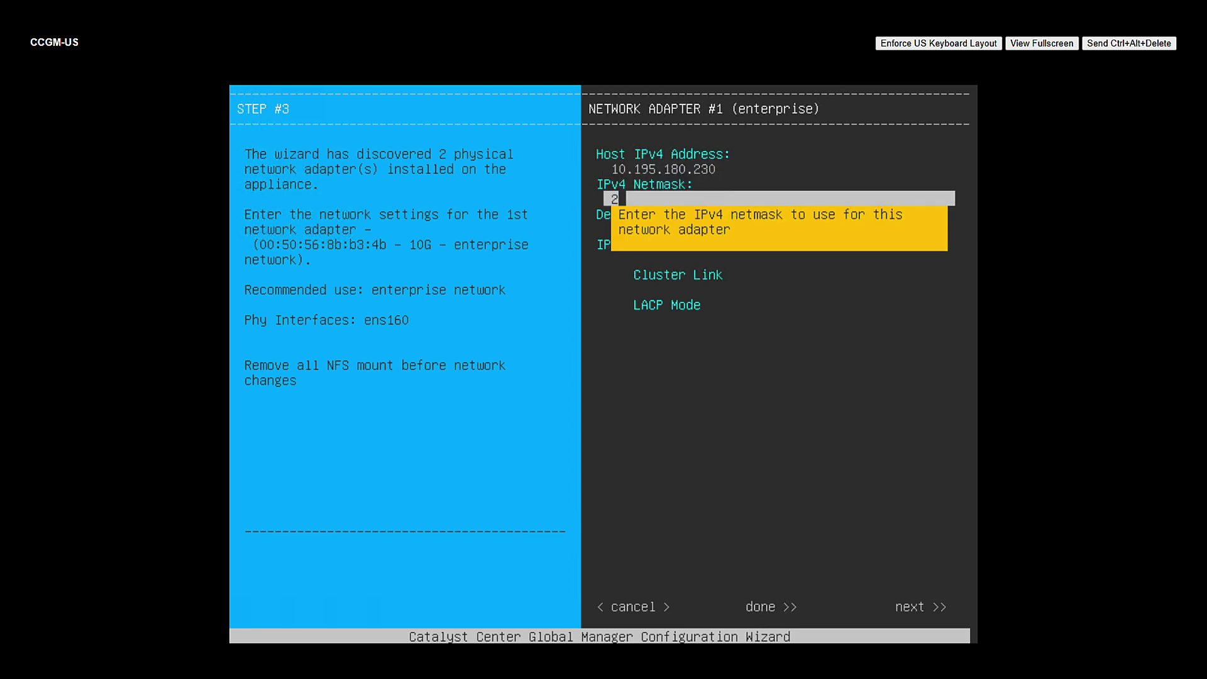
text(255.255.255.128)
key(Tab)
text(10.195.180.129)
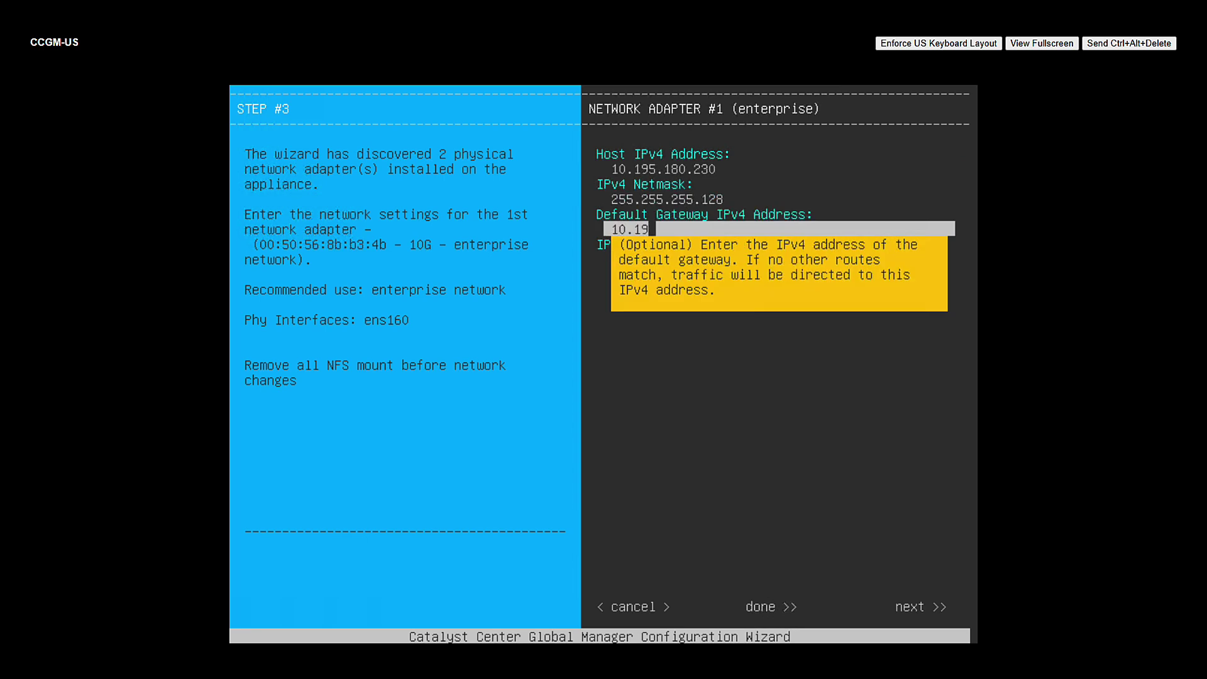
key(Tab)
key(Tab)
key(Tab)
key(Tab)
key(Tab)
key(Tab)
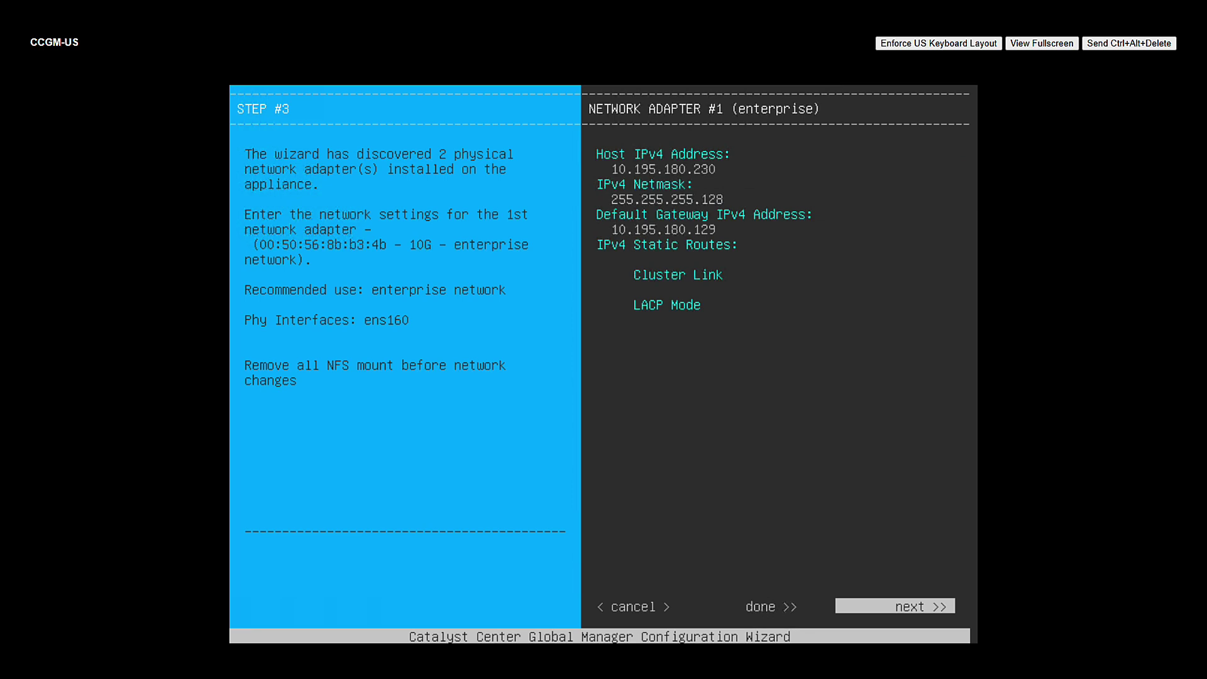
key(Return)
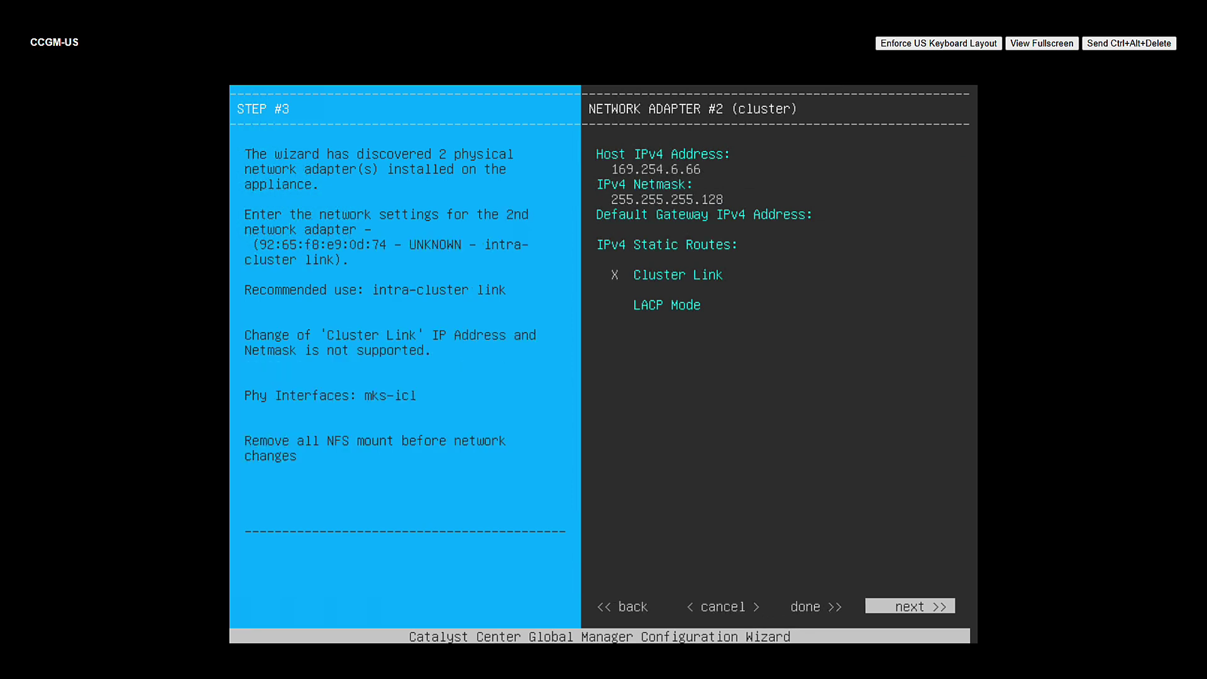
- Keep the cluster adapter defaults and enter DNS server 171.70.168.183
key(Return)
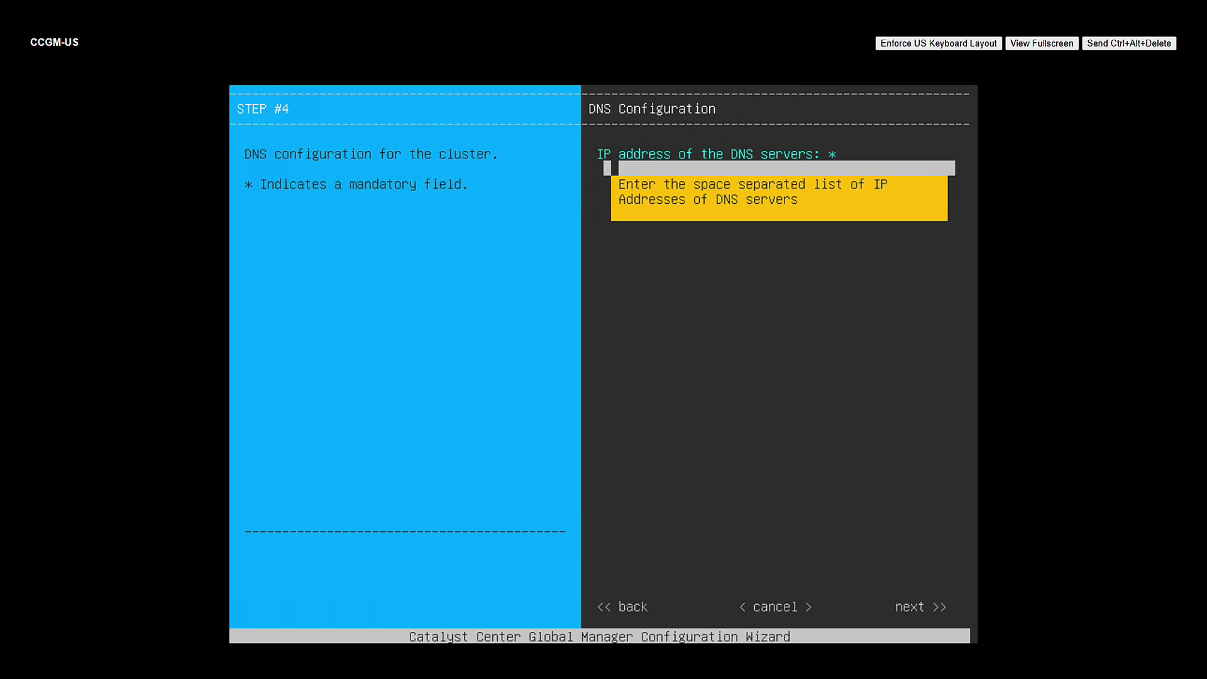
text(7)
text(71.)
text(70.168.183)
key(Tab)
key(Tab)
key(Tab)
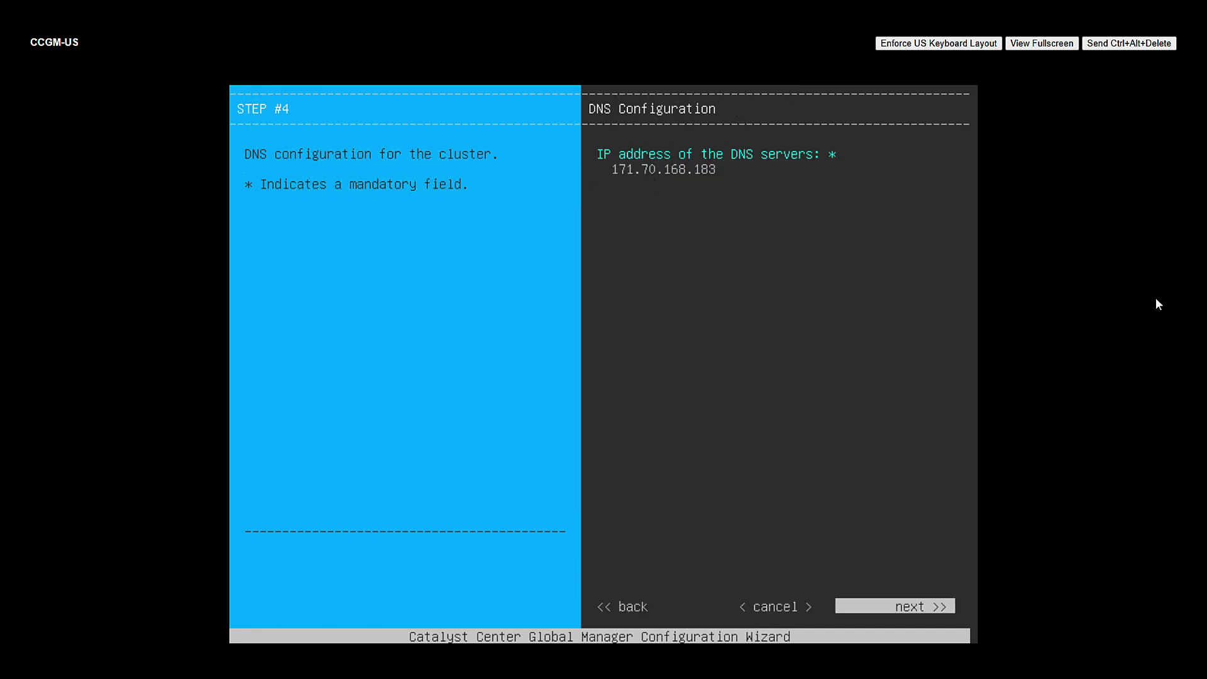
- Submit the DNS settings and proceed with network validation
key(Return)
key(Tab)
key(Tab)
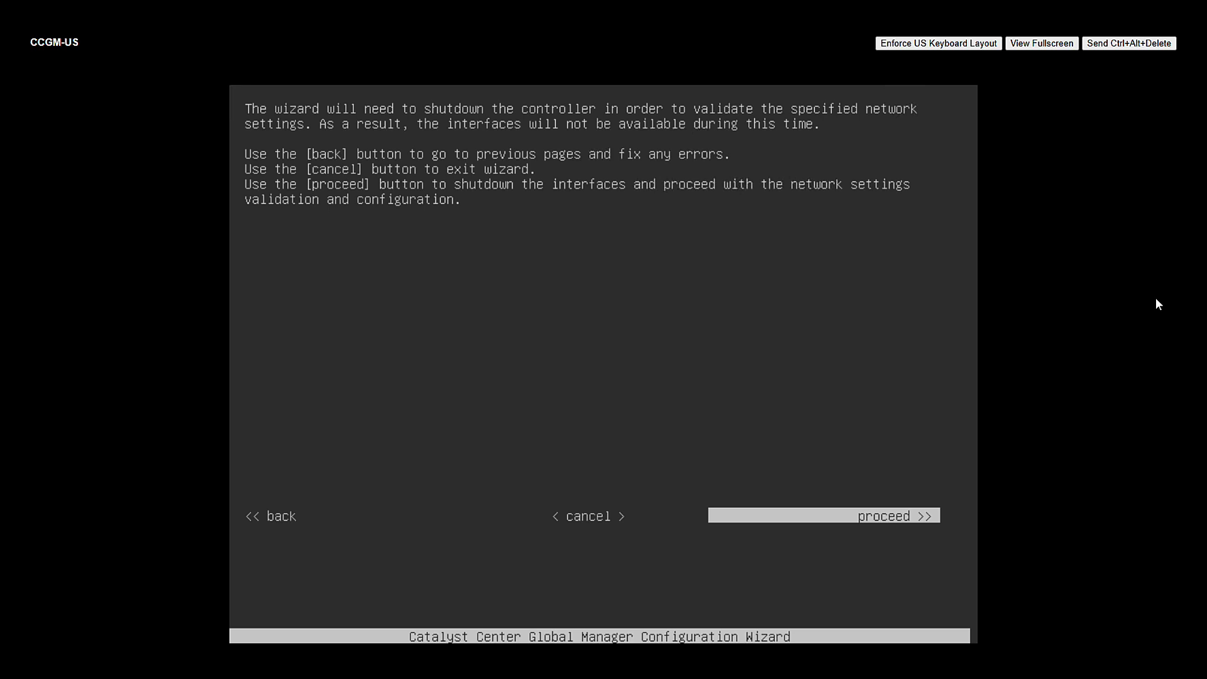
key(Return)
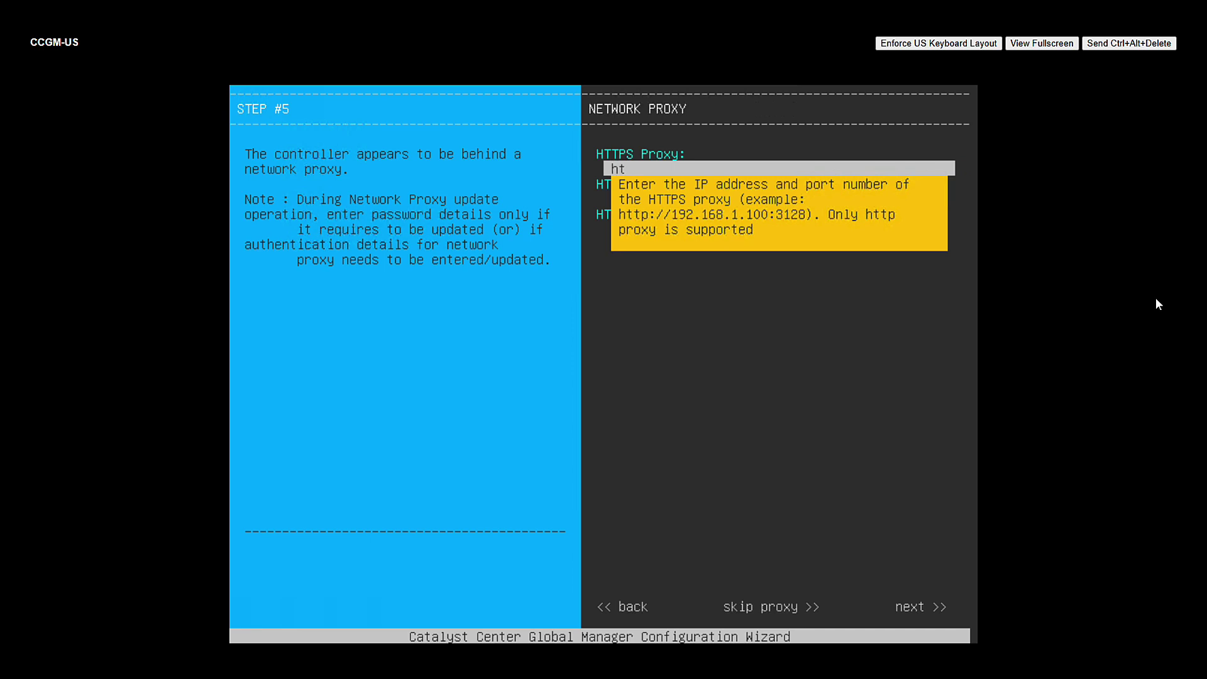
text(tp://proxy-wsa.esl.cisco.com)
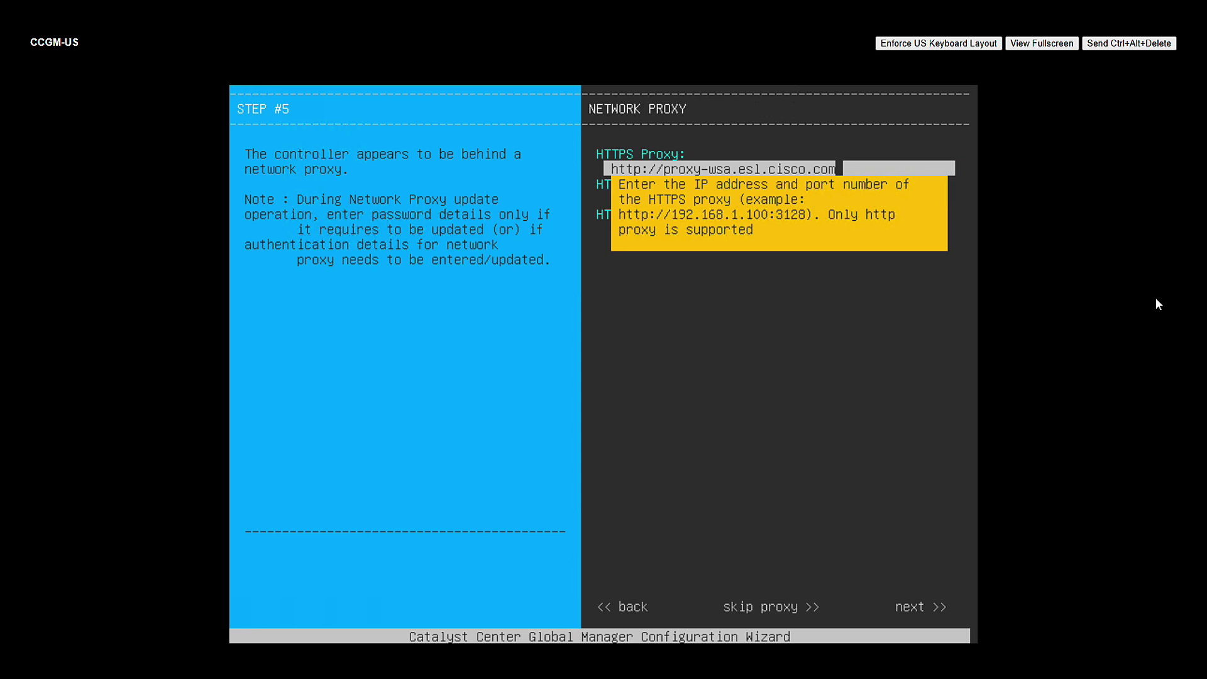
text(:80)
key(Tab)
key(Tab)
key(Tab)
key(Tab)
key(Tab)
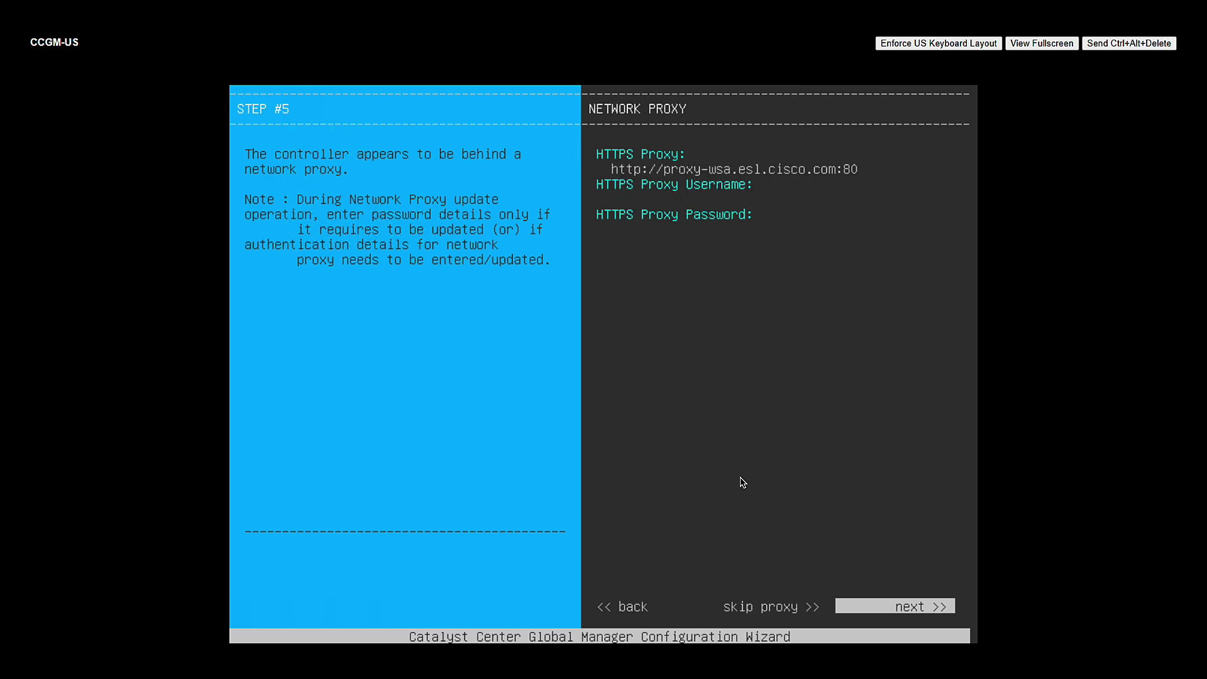
- Accept the proxy settings and the default cluster details
key(Return)
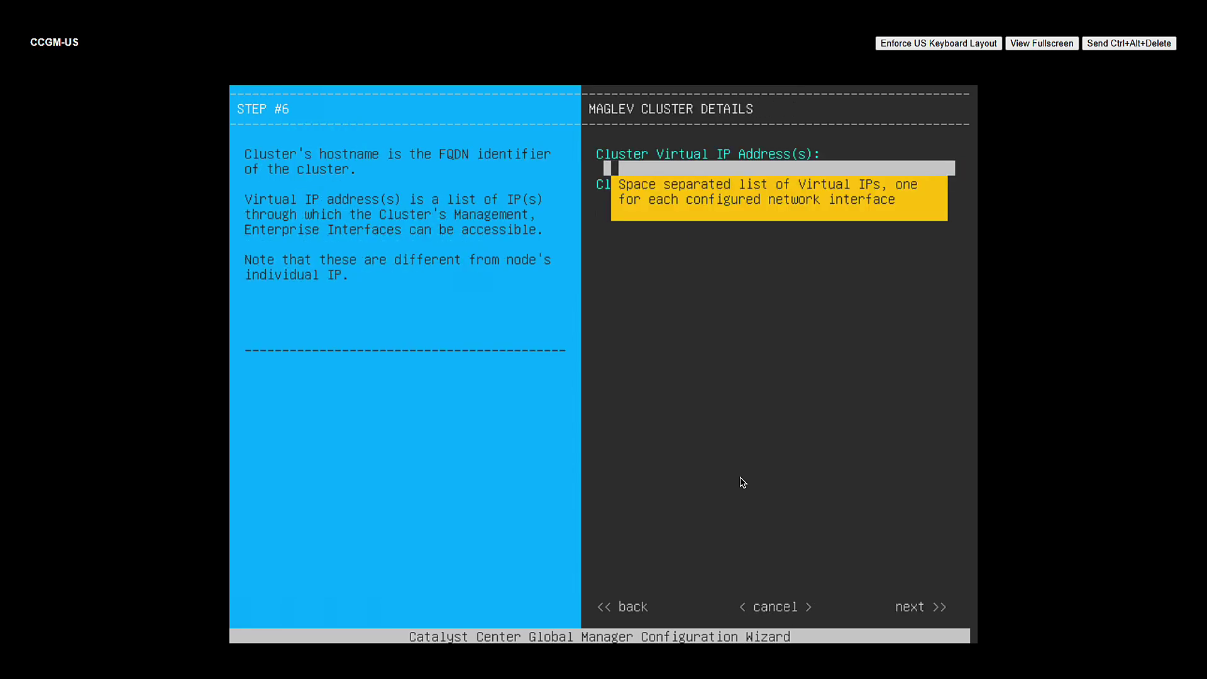
key(Tab)
key(Tab)
key(Tab)
key(Tab)
key(Return)
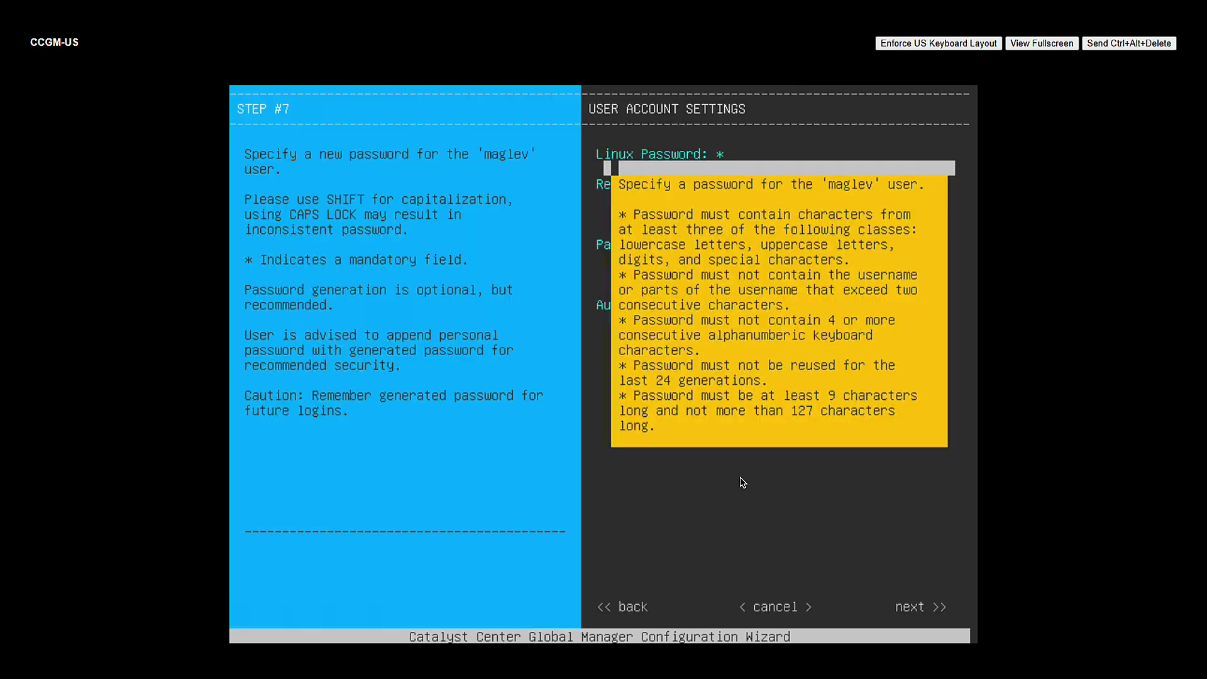
- Set and confirm the maglev user's Linux password
text(***********)
key(Tab)
text(**)
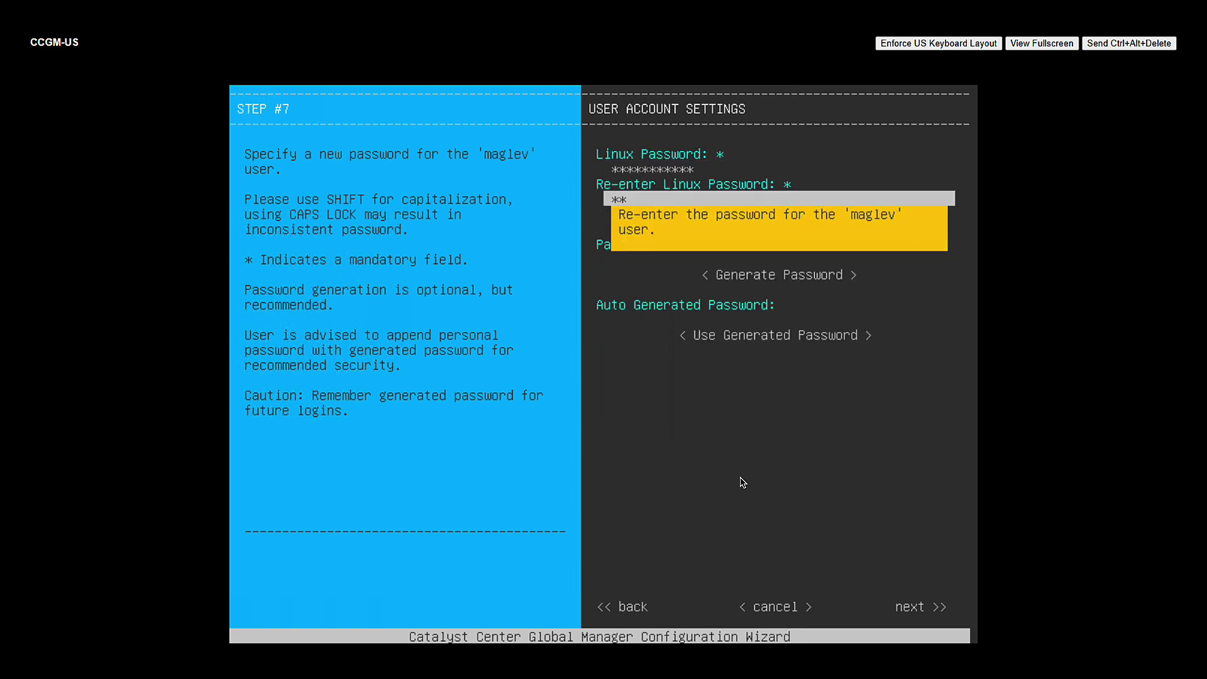
text(*********)
key(Tab)
key(Tab)
key(Tab)
key(Tab)
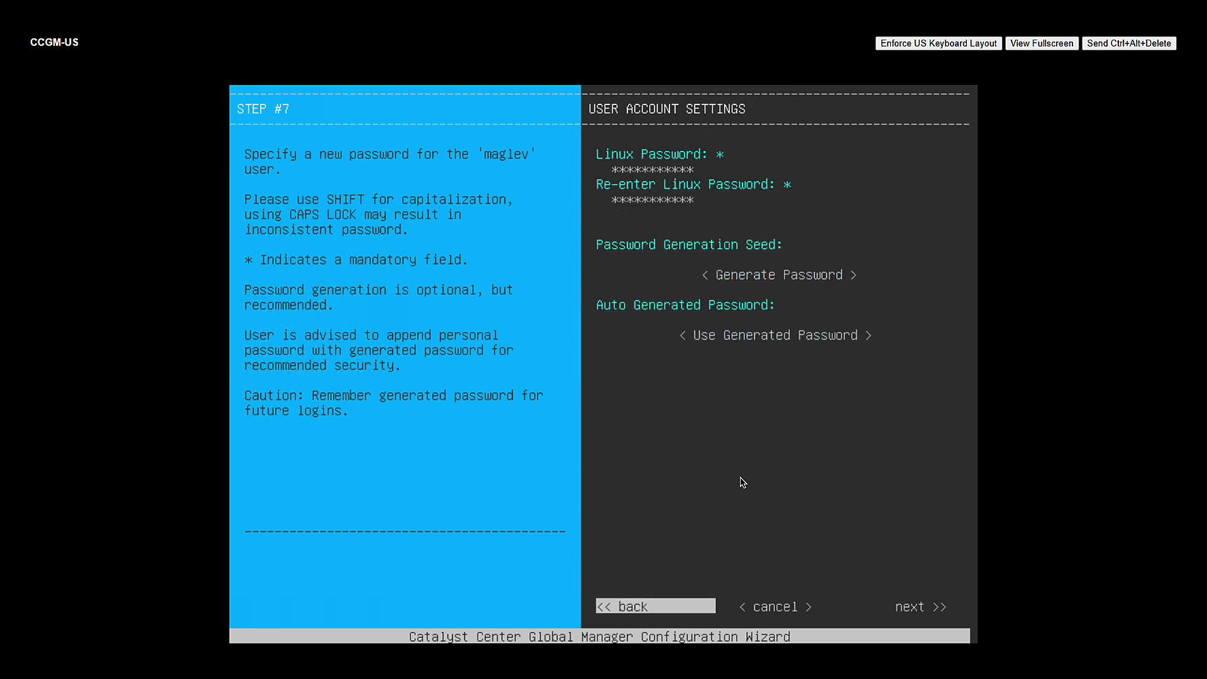
key(Tab)
key(Tab)
key(Return)
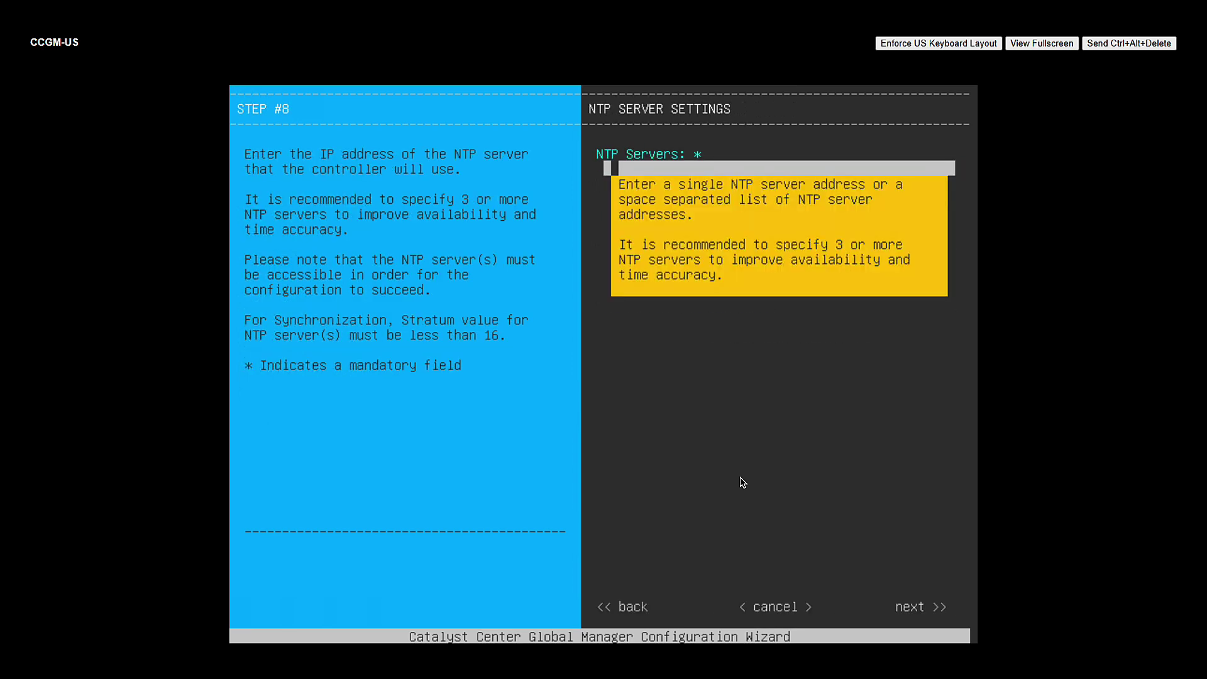
- Add ntp.esl.cisco.com as the NTP server
text(ntp.esl.cisco.com)
key(Tab)
key(Tab)
key(Tab)
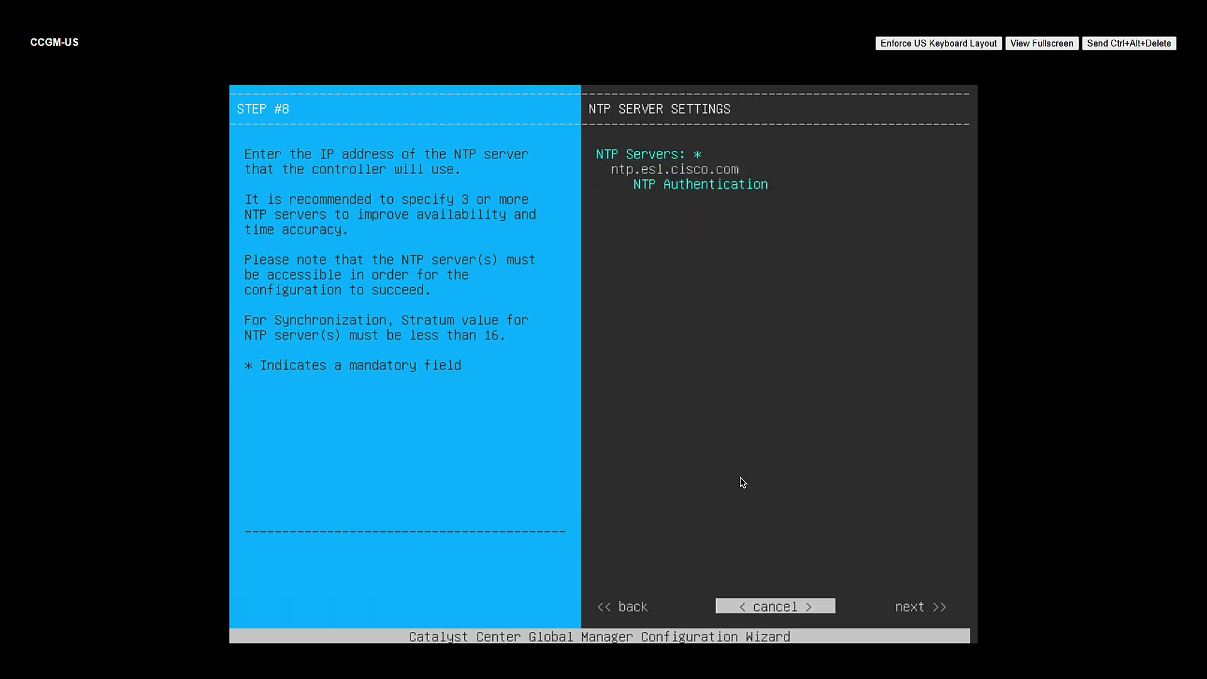
key(Tab)
- Advance past the NTP settings to the final wizard step to apply the configuration
key(Return)
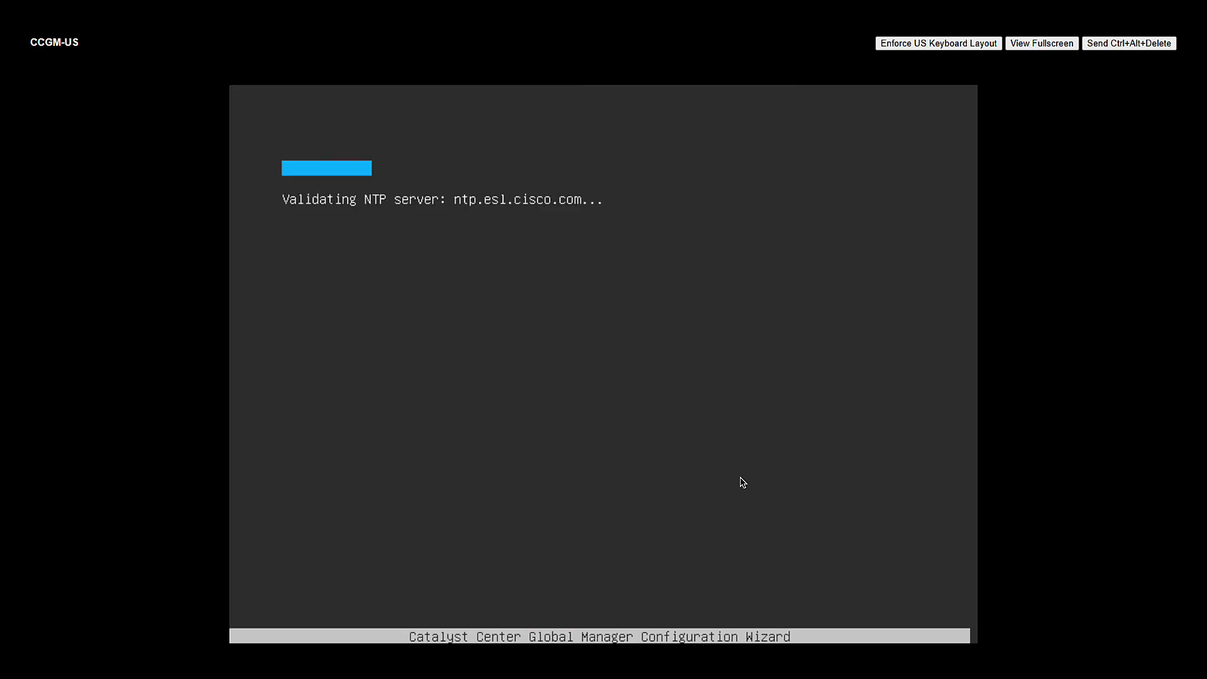
key(Tab)
key(Tab)
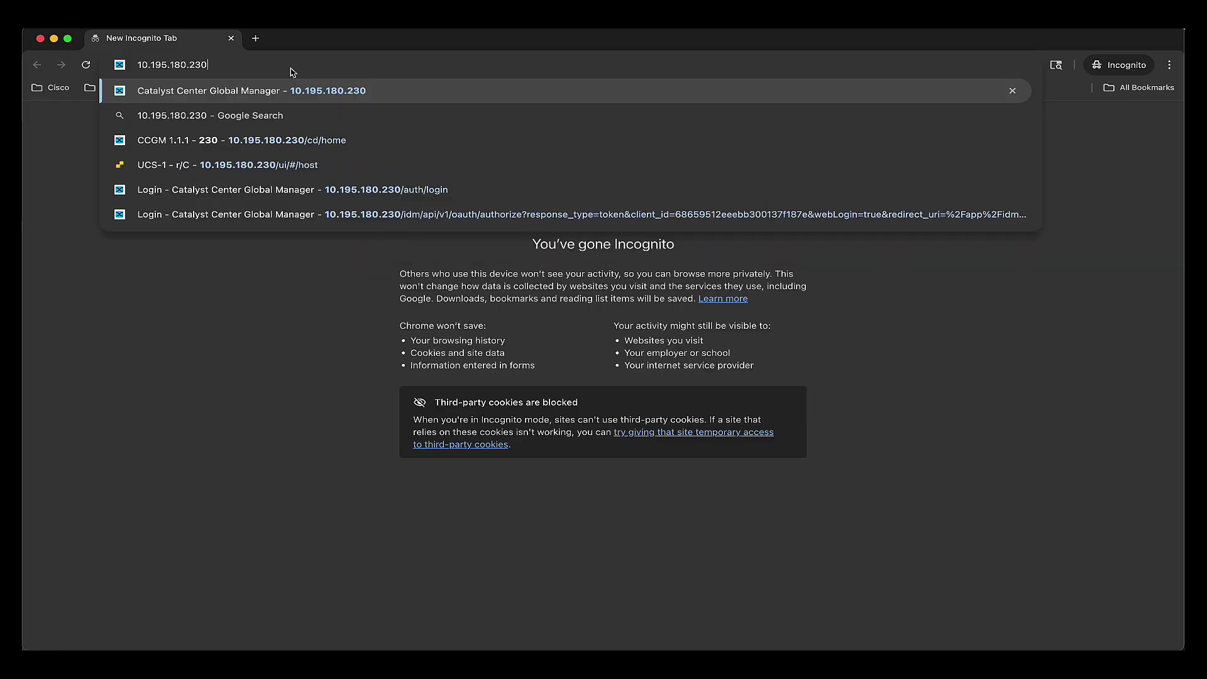
- Sign in to the Global Manager at 10.195.180.230 as admin with the temporary password
key(Return)
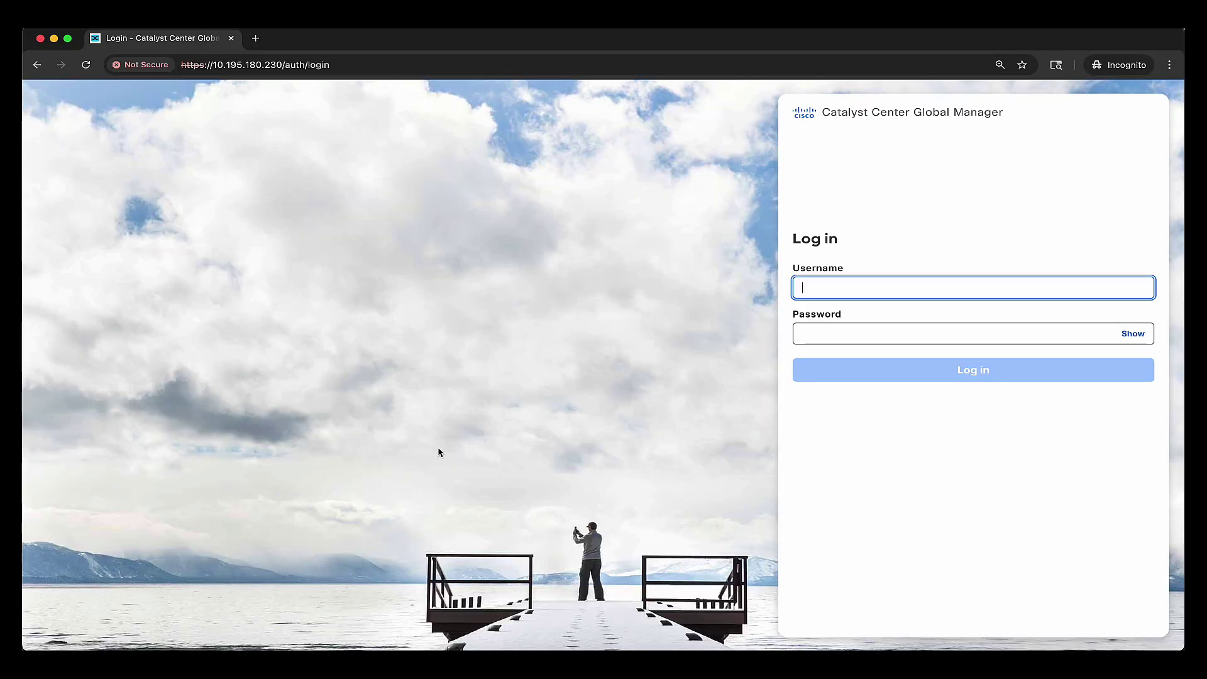
text(admin)
key(Tab)
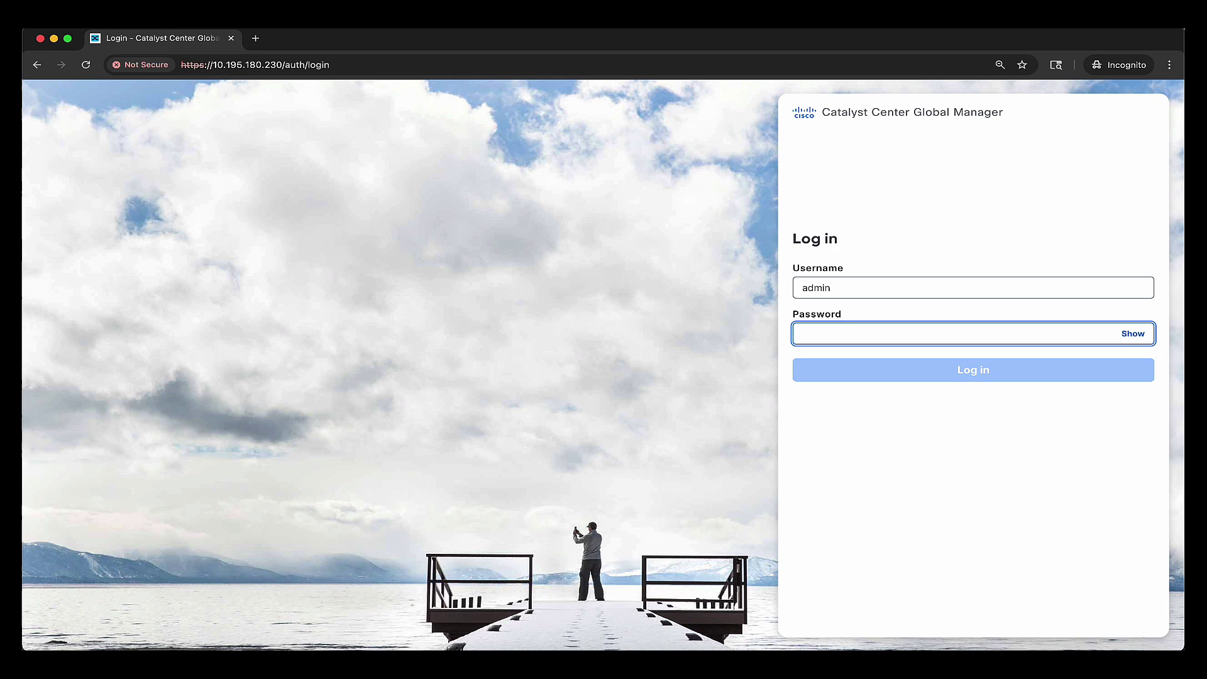
text(C)
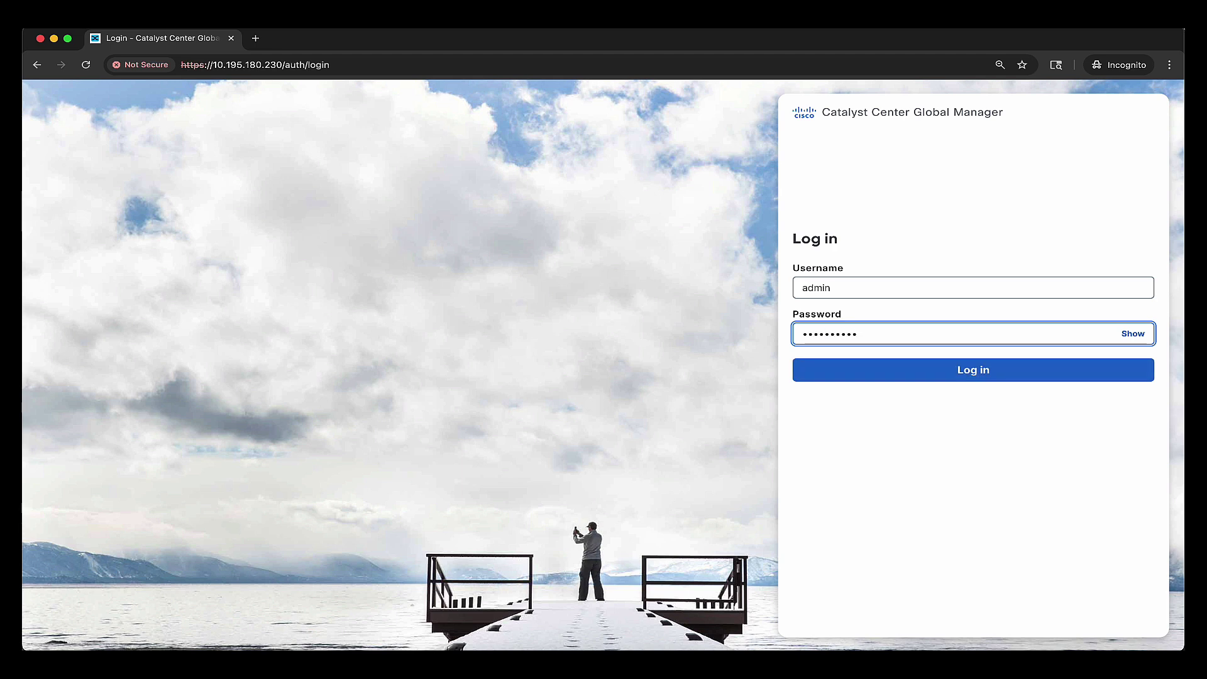
key(Return)
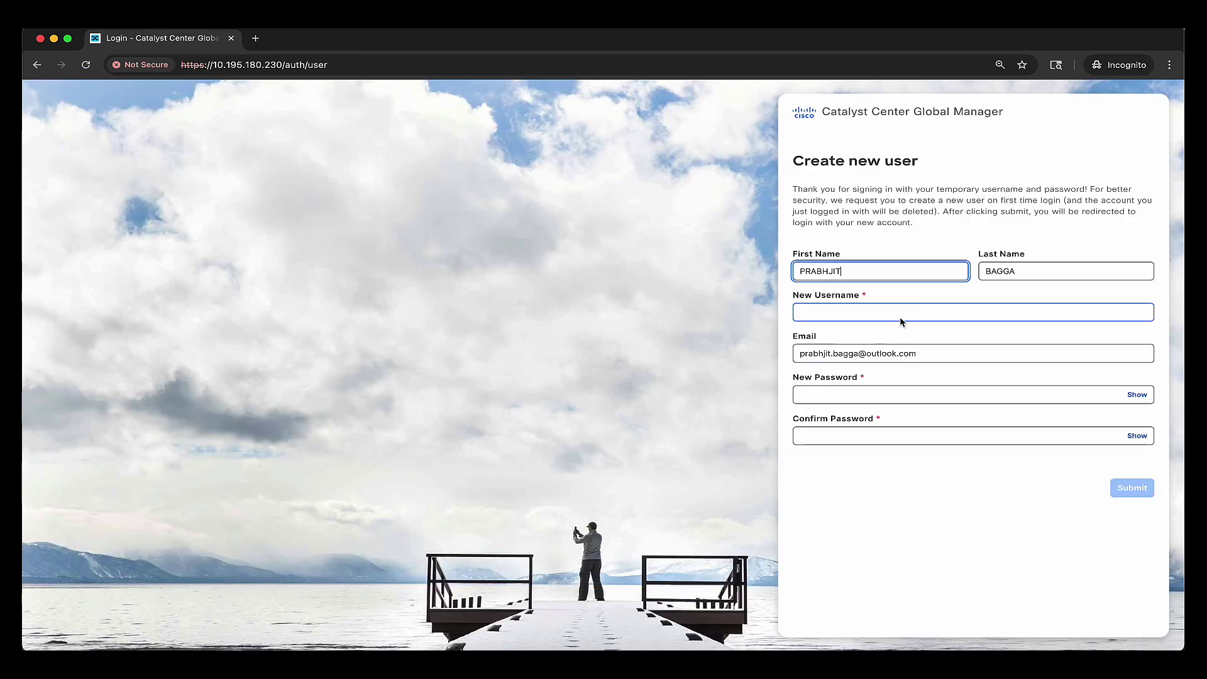
- Create the permanent user netadmin with an empty email and a new confirmed password
click(880, 311)
text(netadmin)
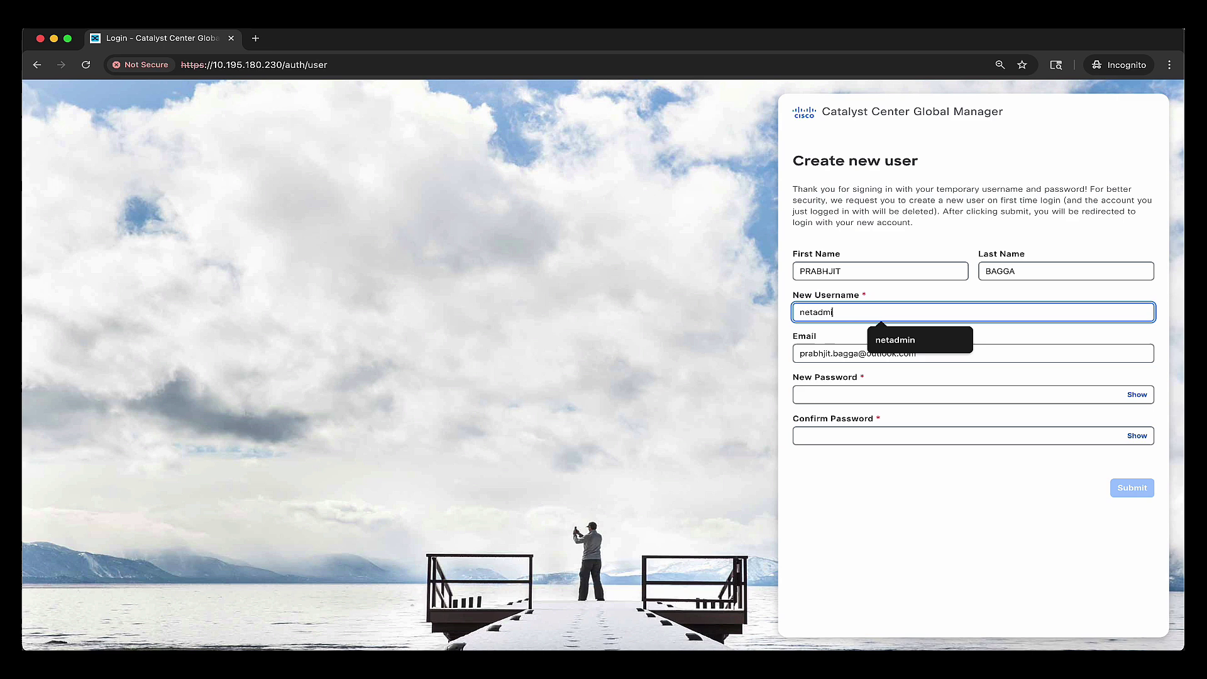
key(Tab)
key(BackSpace)
key(Tab)
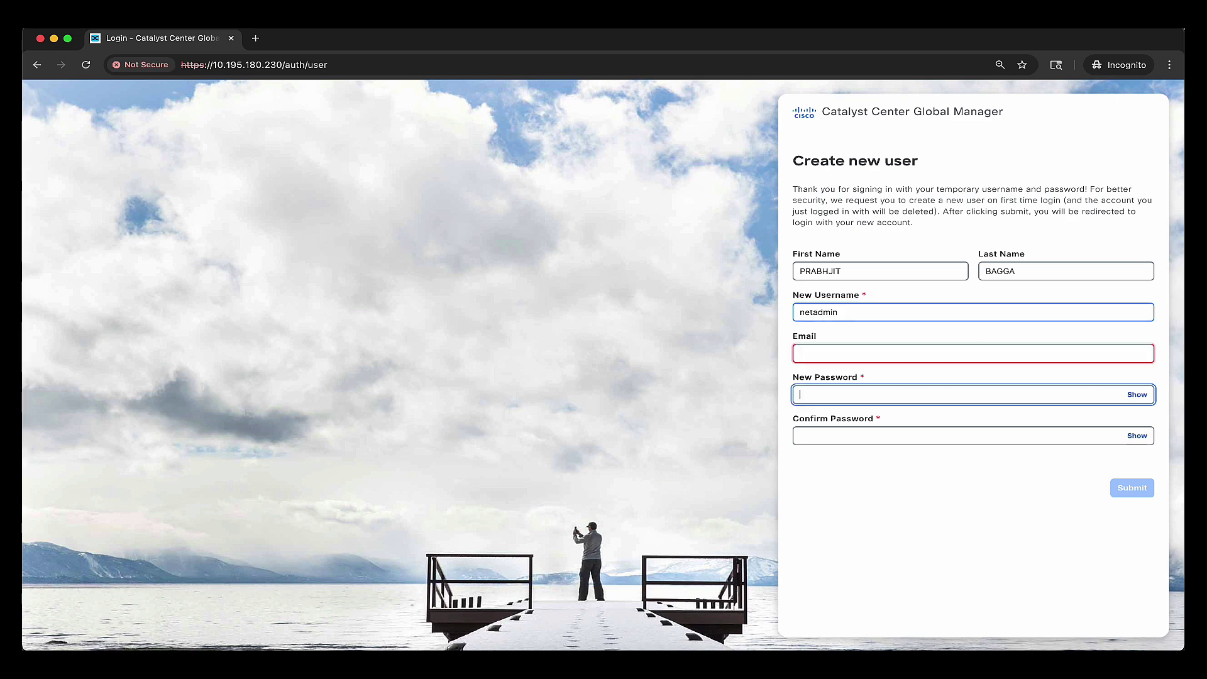
text(**)
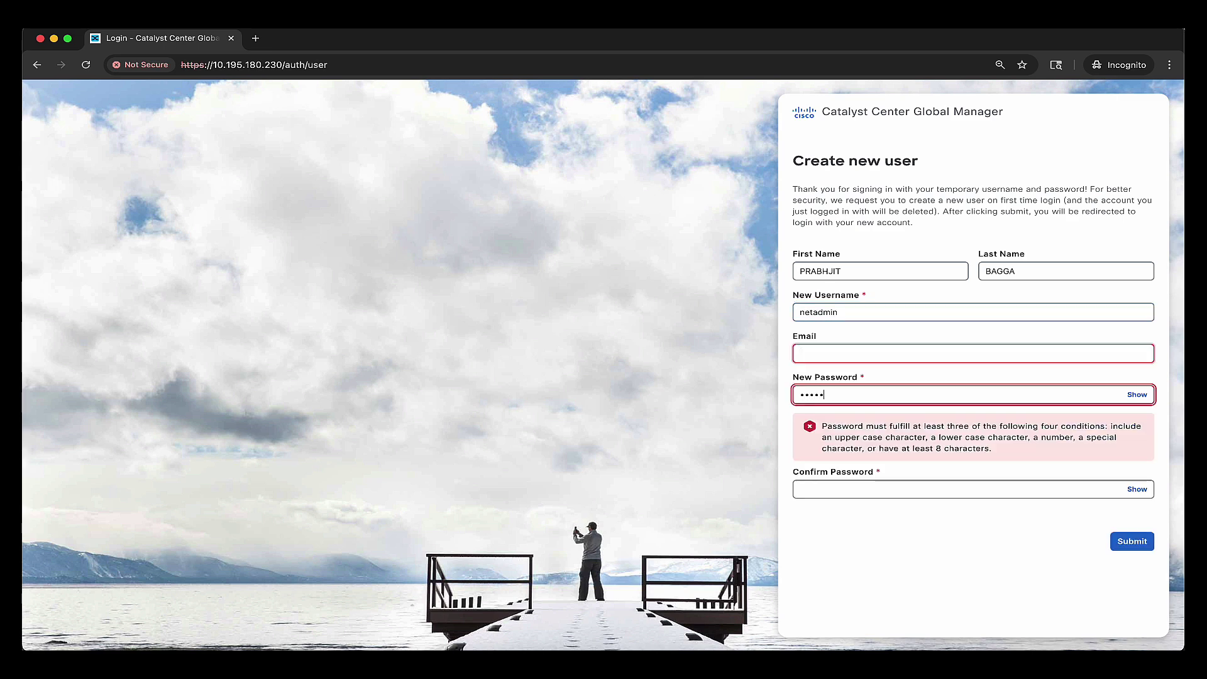
text(******)
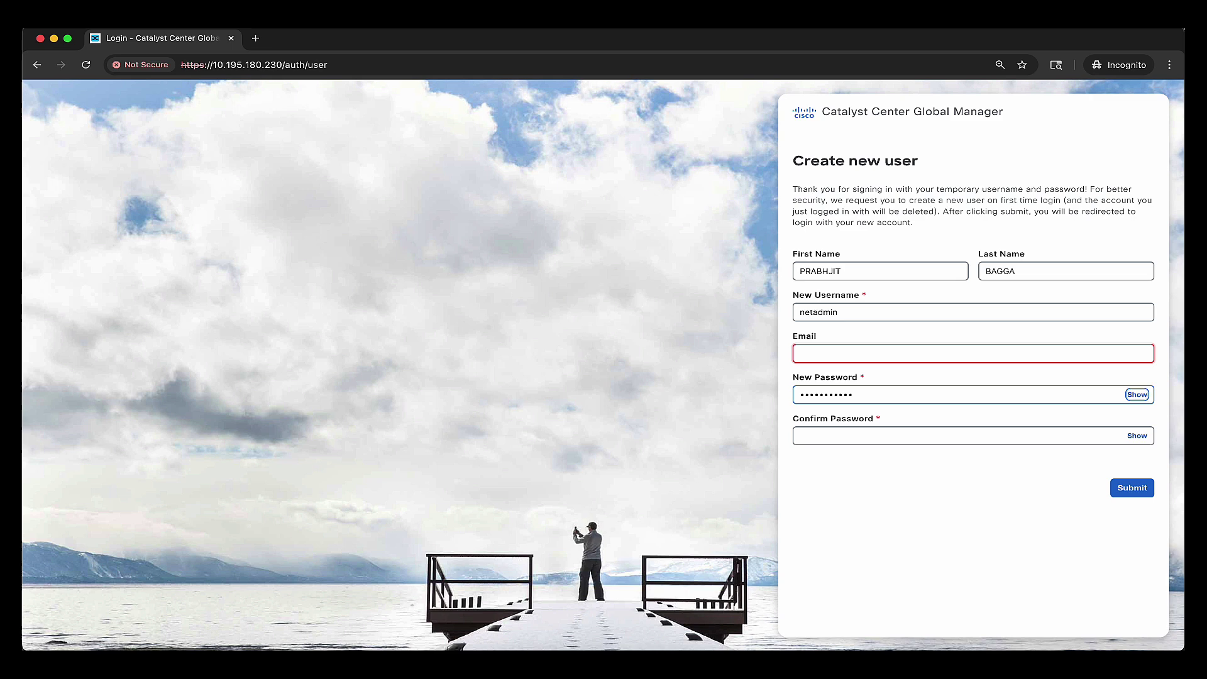
key(Tab)
text(•)
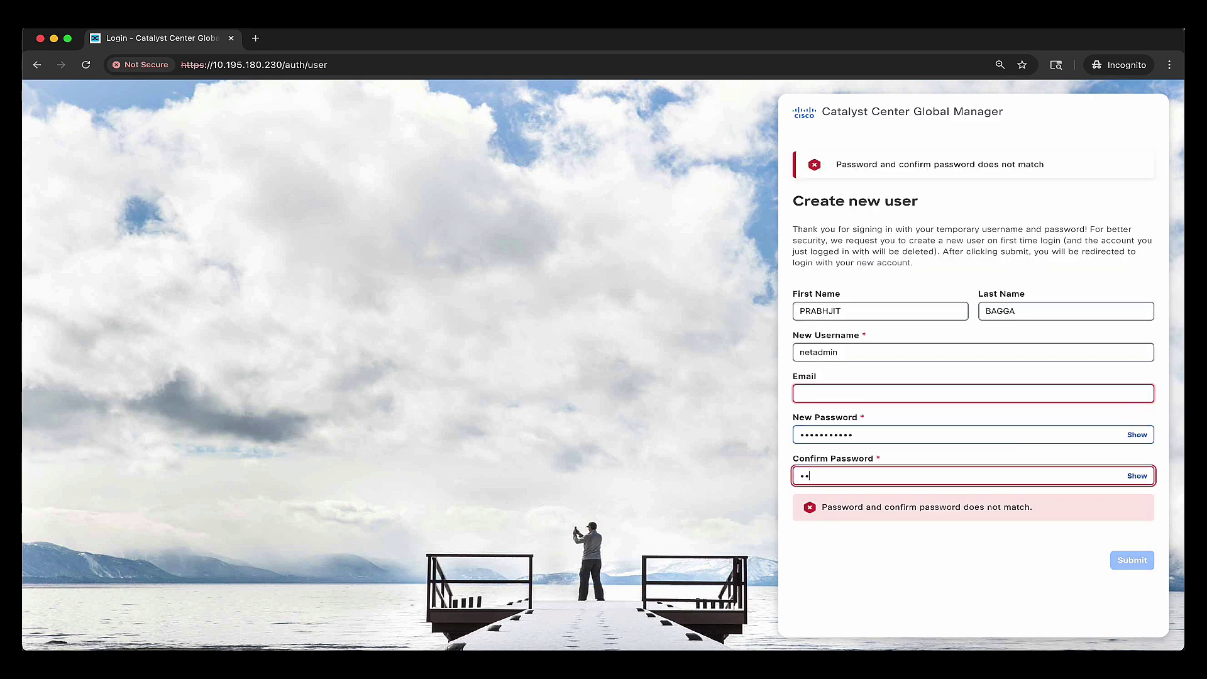
text(•••••••••••)
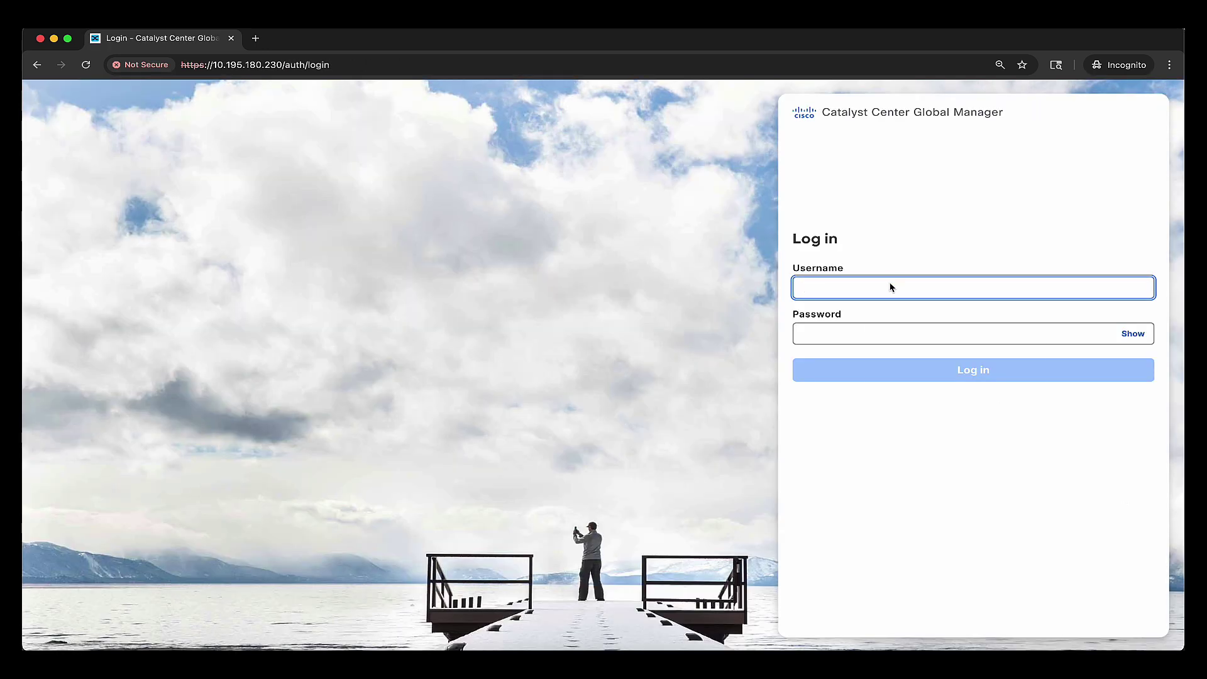
- Sign in as netadmin and begin the First Time Setup
click(891, 284)
text(netadmin)
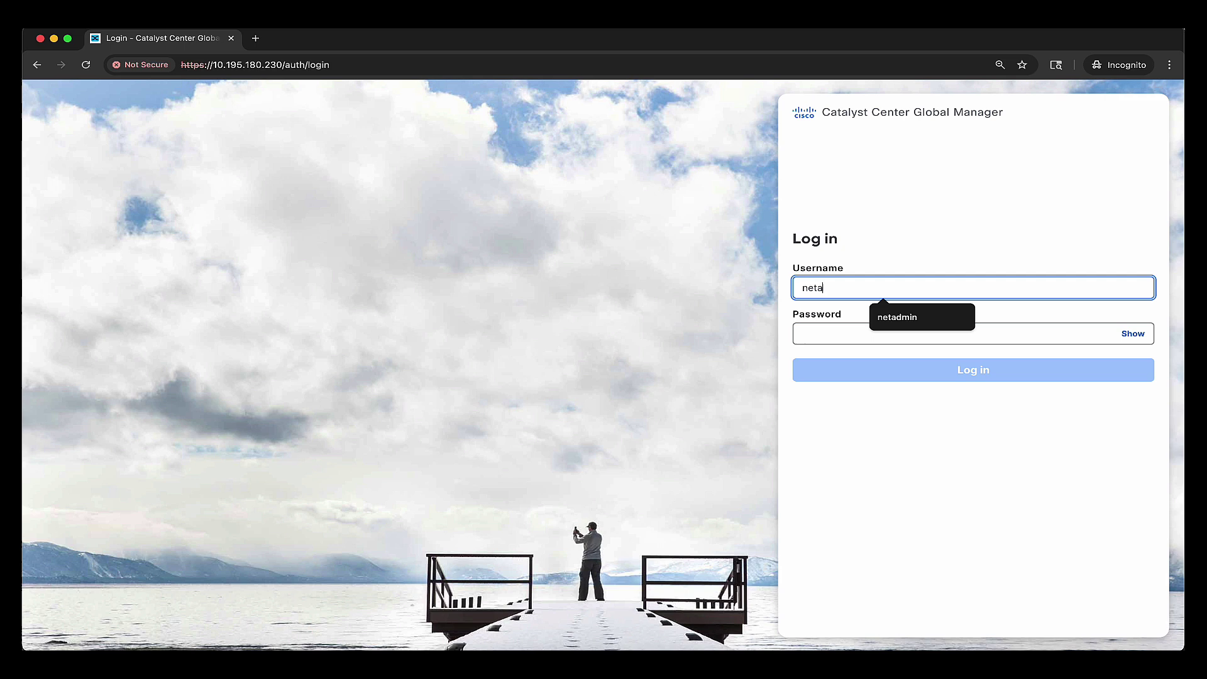
key(Tab)
text(Ci)
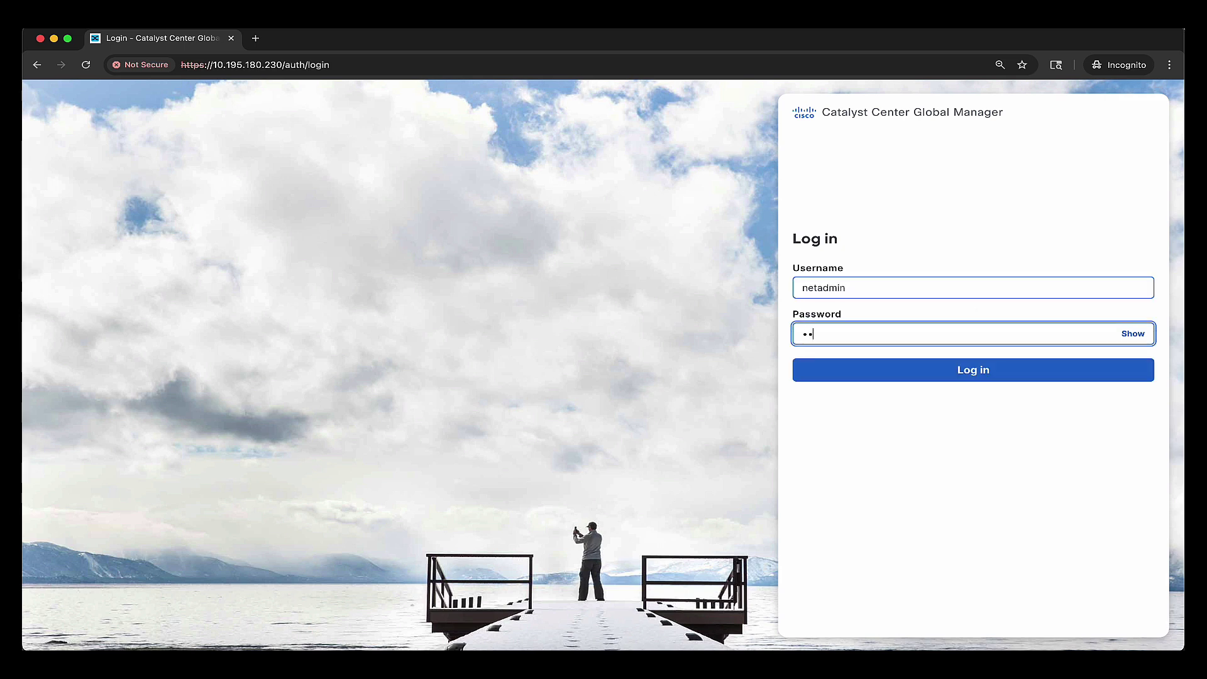
key(Return)
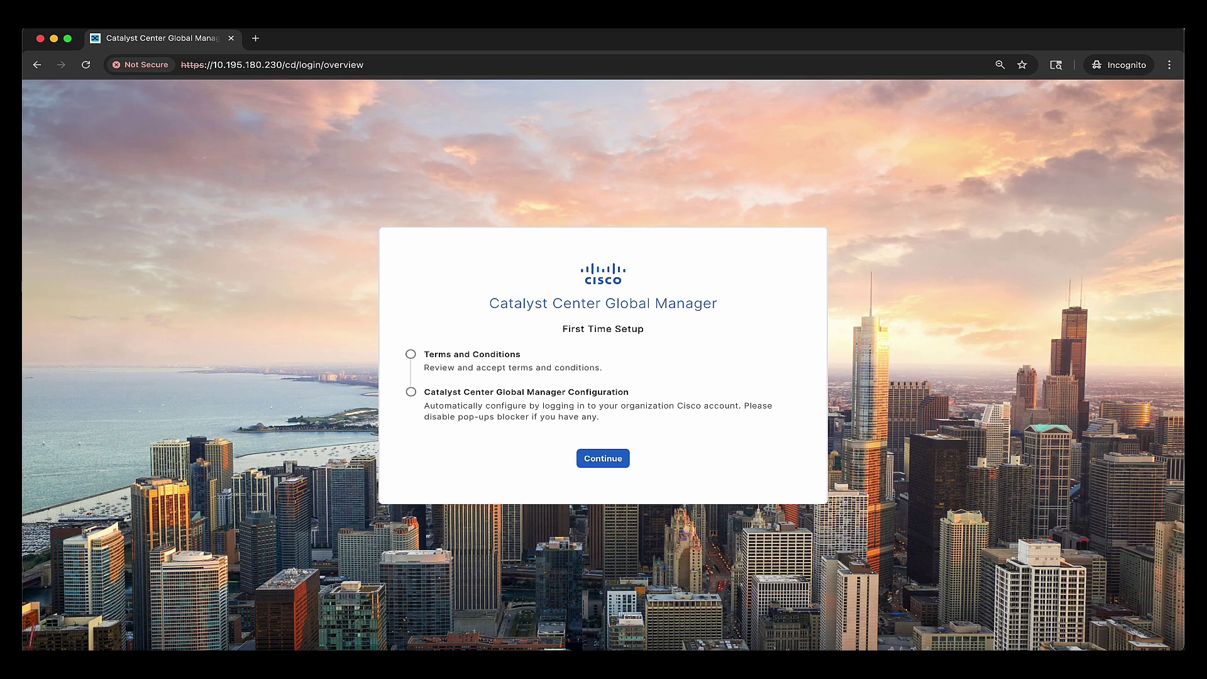
click(606, 463)
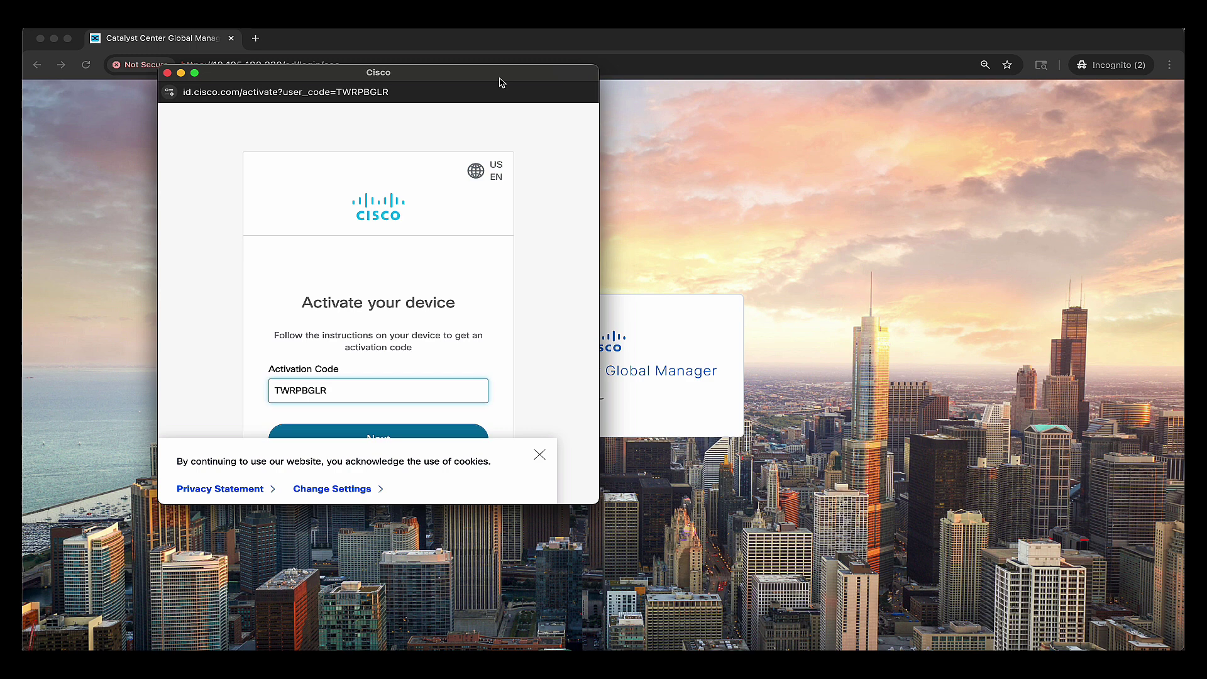
- Dismiss the cookie notice in the Cisco activation window and submit the prefilled activation code
drag(499, 78, 489, 96)
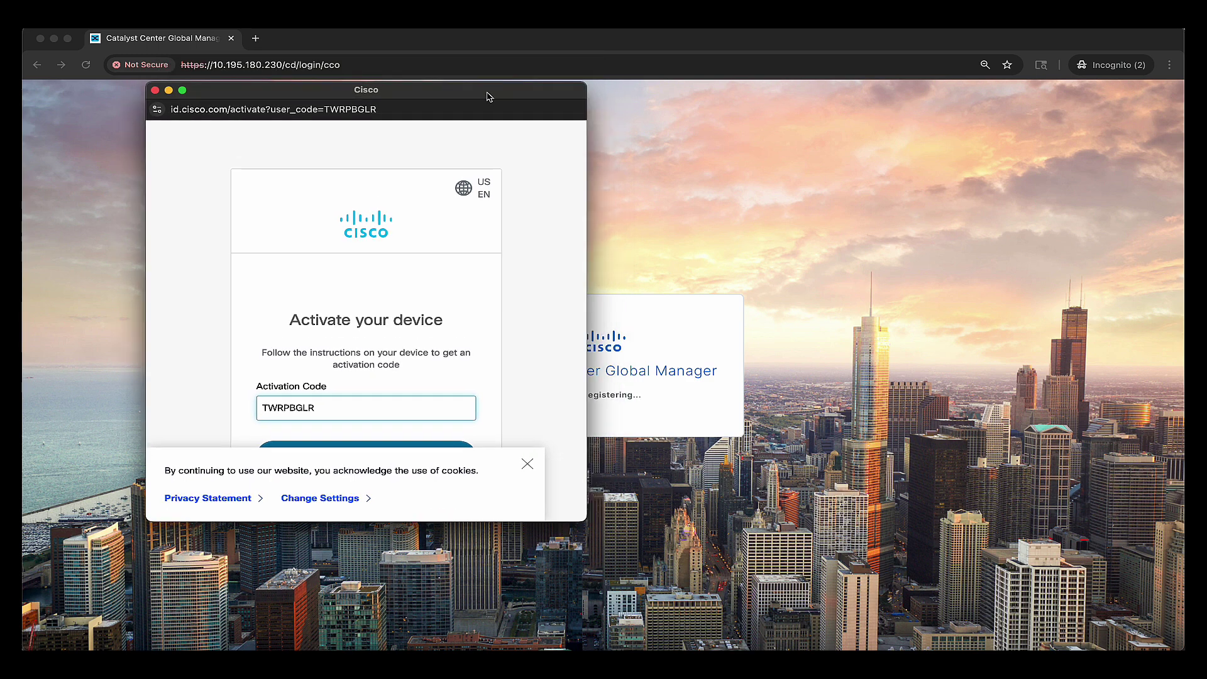
click(527, 465)
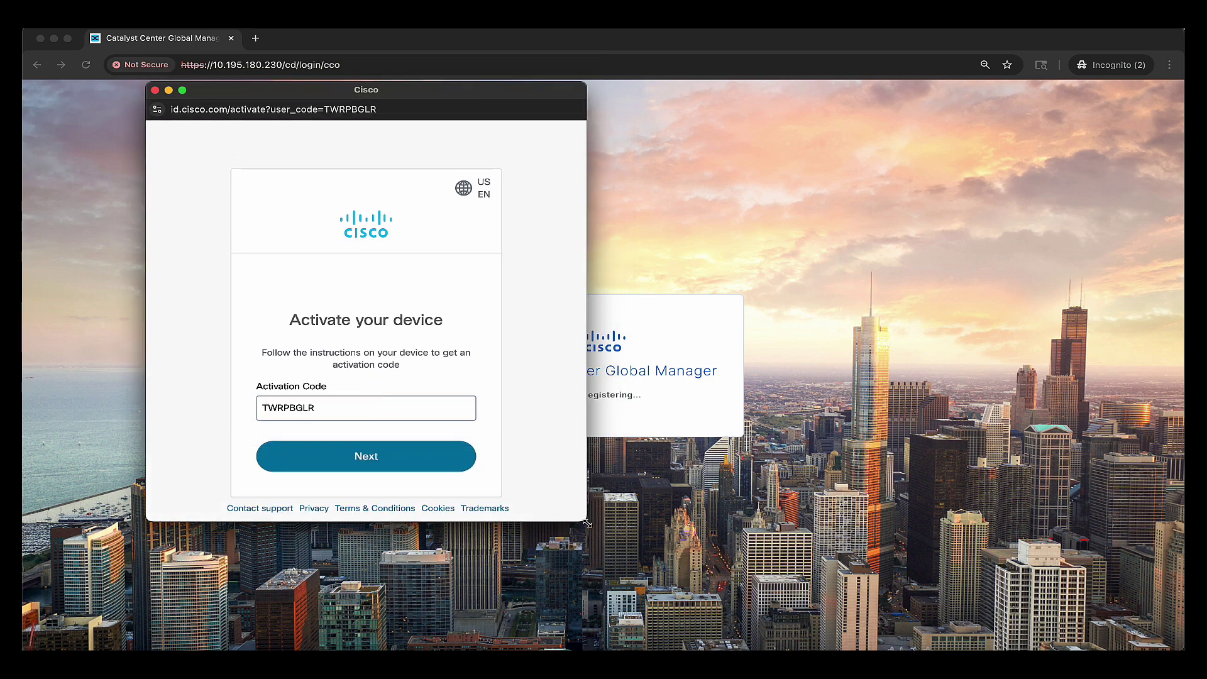
drag(584, 524, 481, 486)
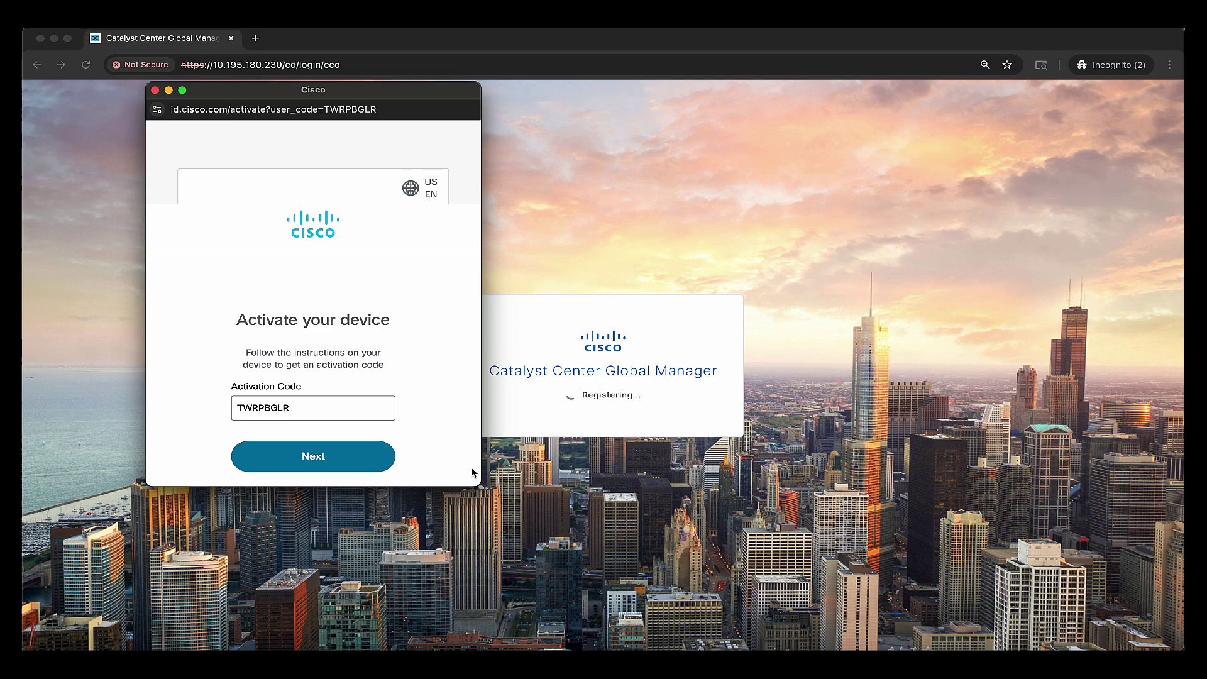
drag(386, 93, 312, 114)
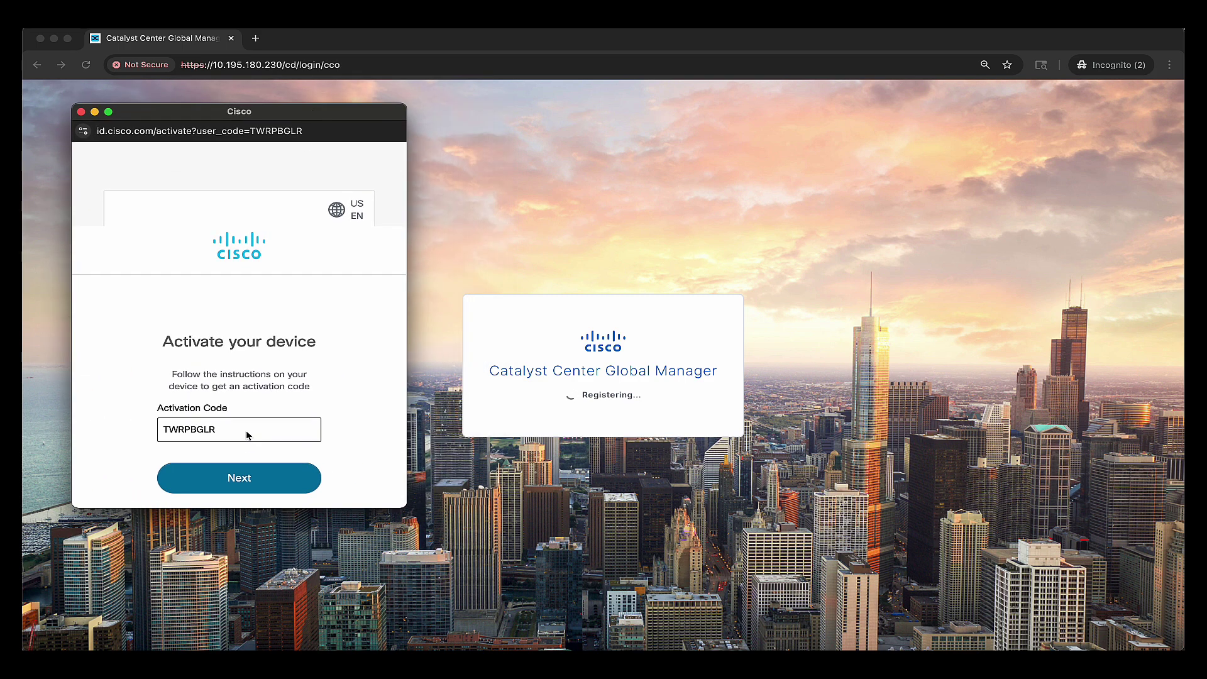
click(240, 485)
- Sign in with the organization's Cisco account e-mail through single sign-on
scroll(245, 398, down, 3)
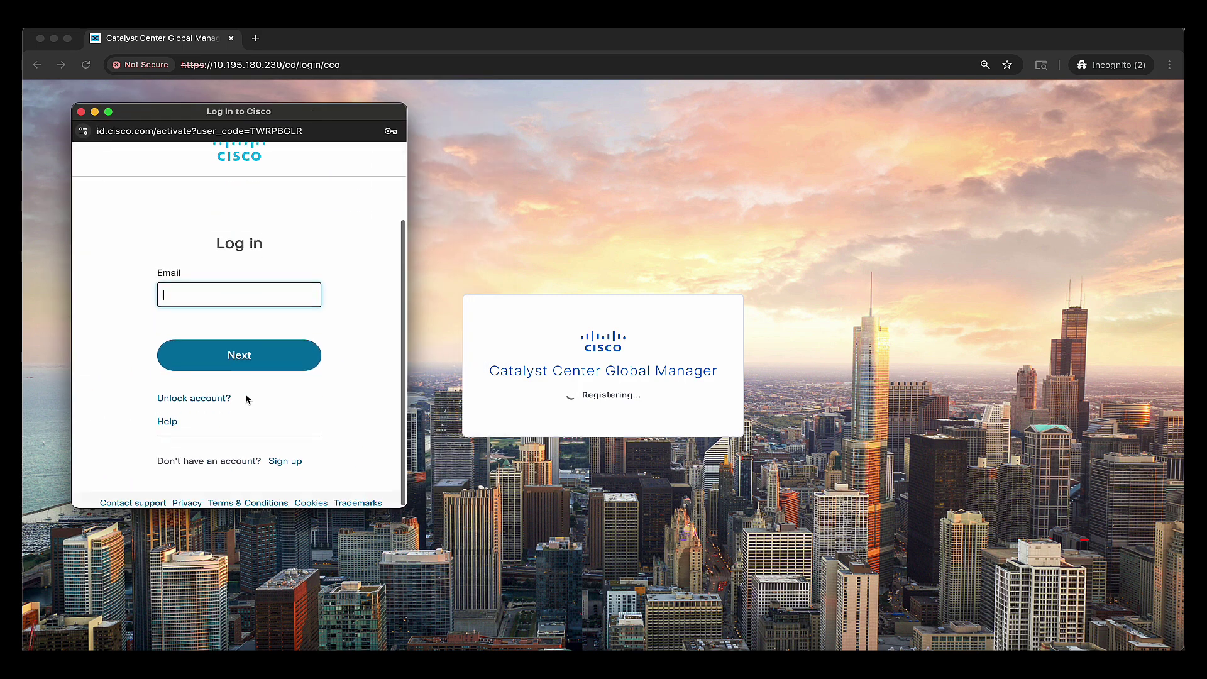
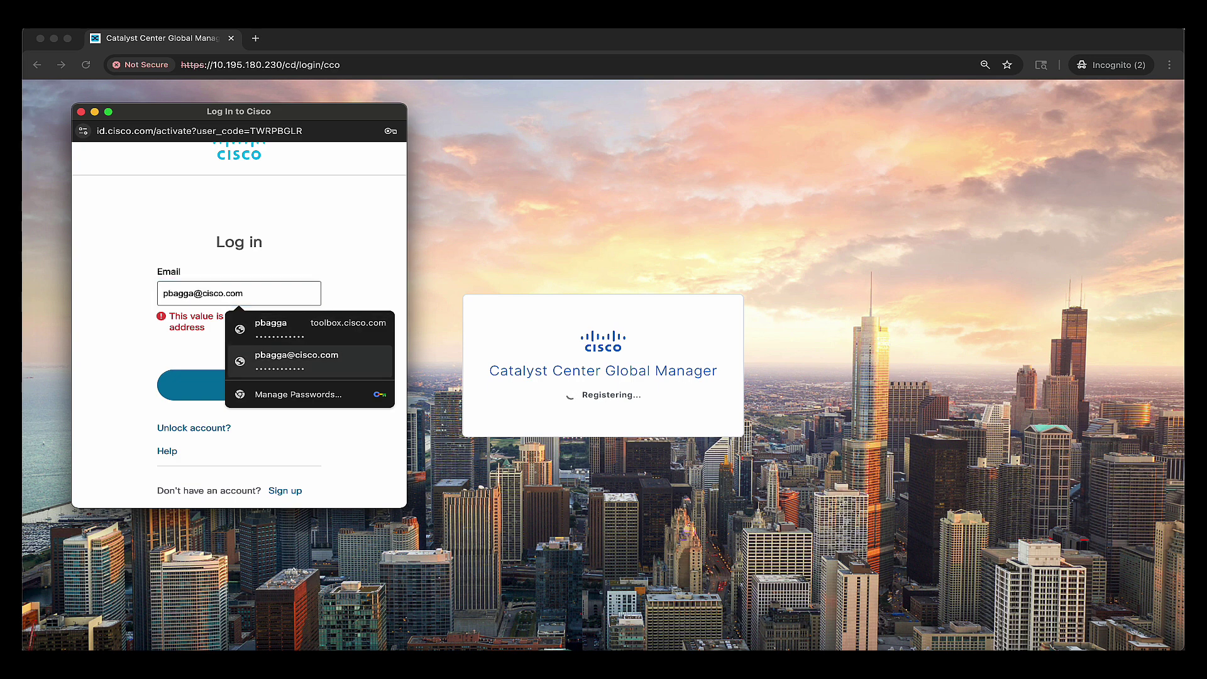
click(295, 359)
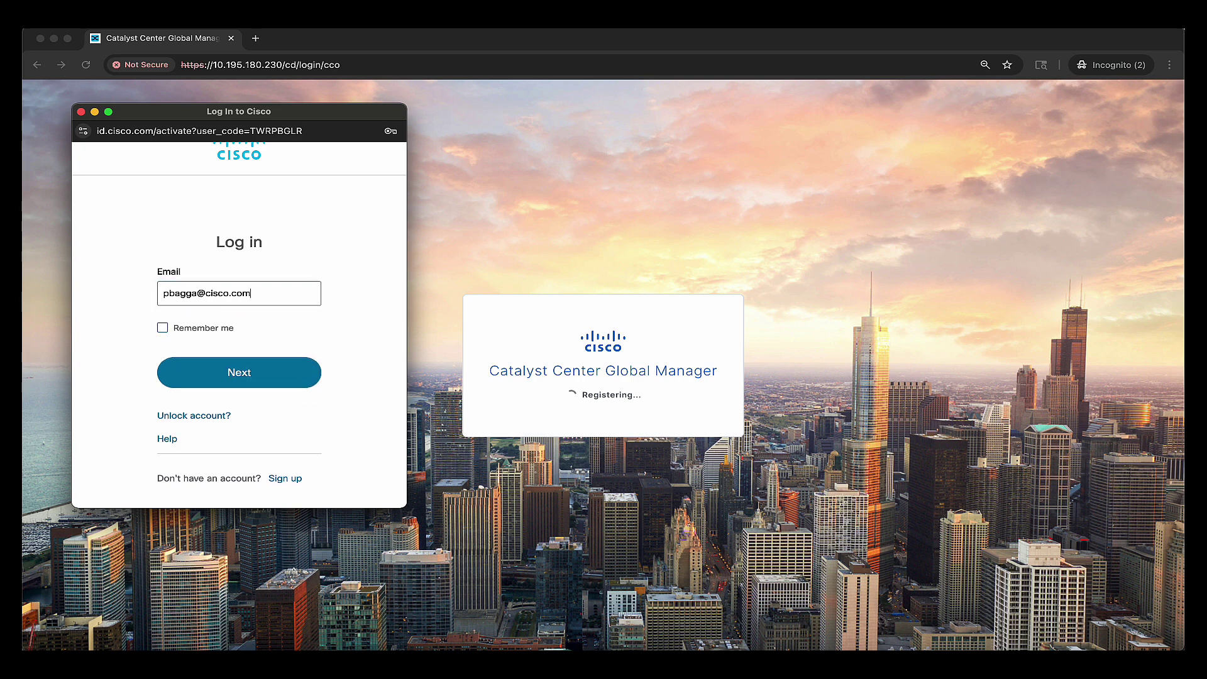
click(238, 373)
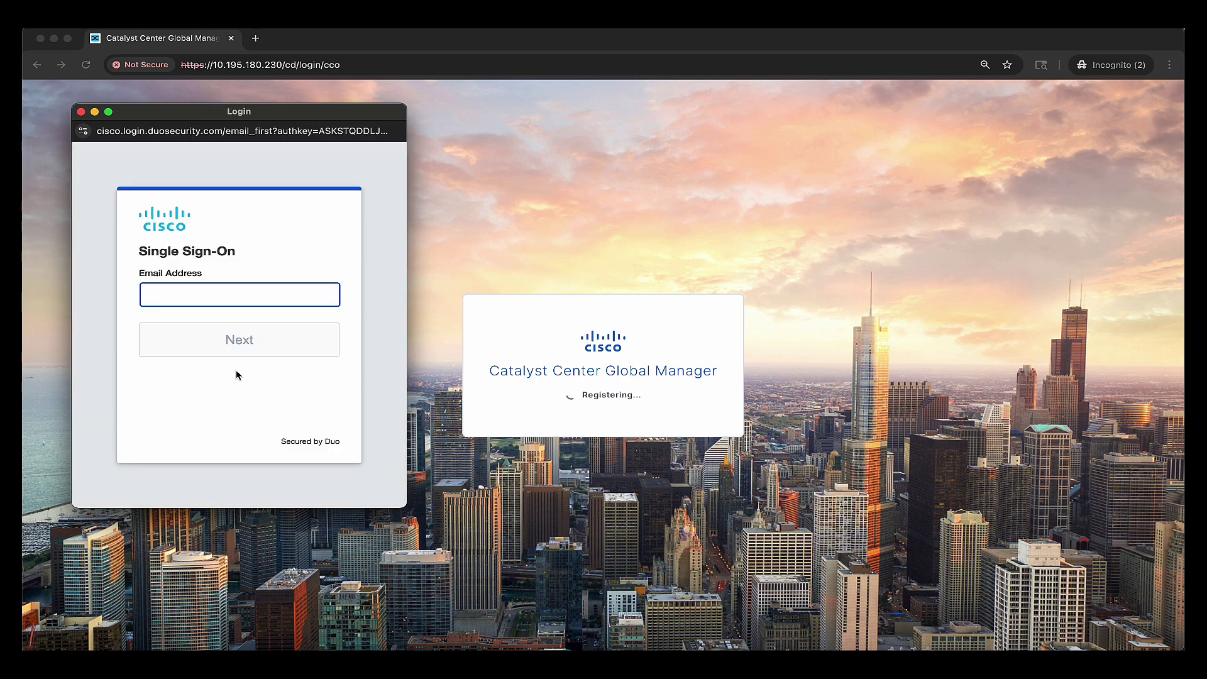
click(231, 300)
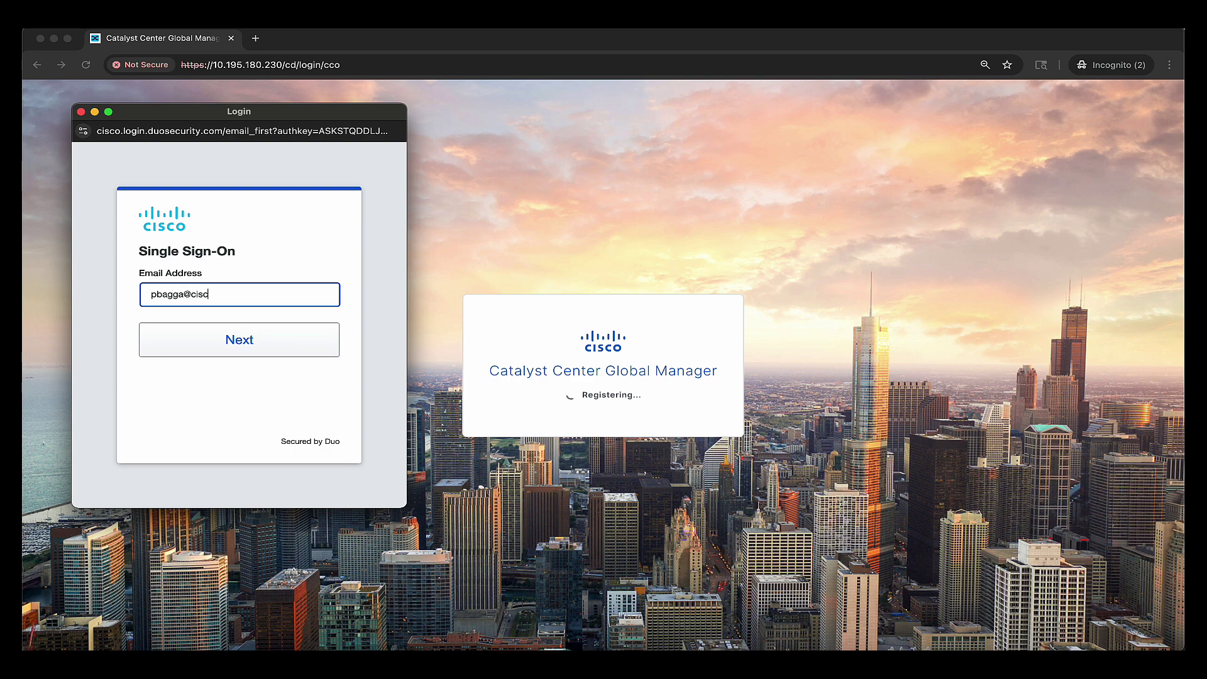
click(228, 339)
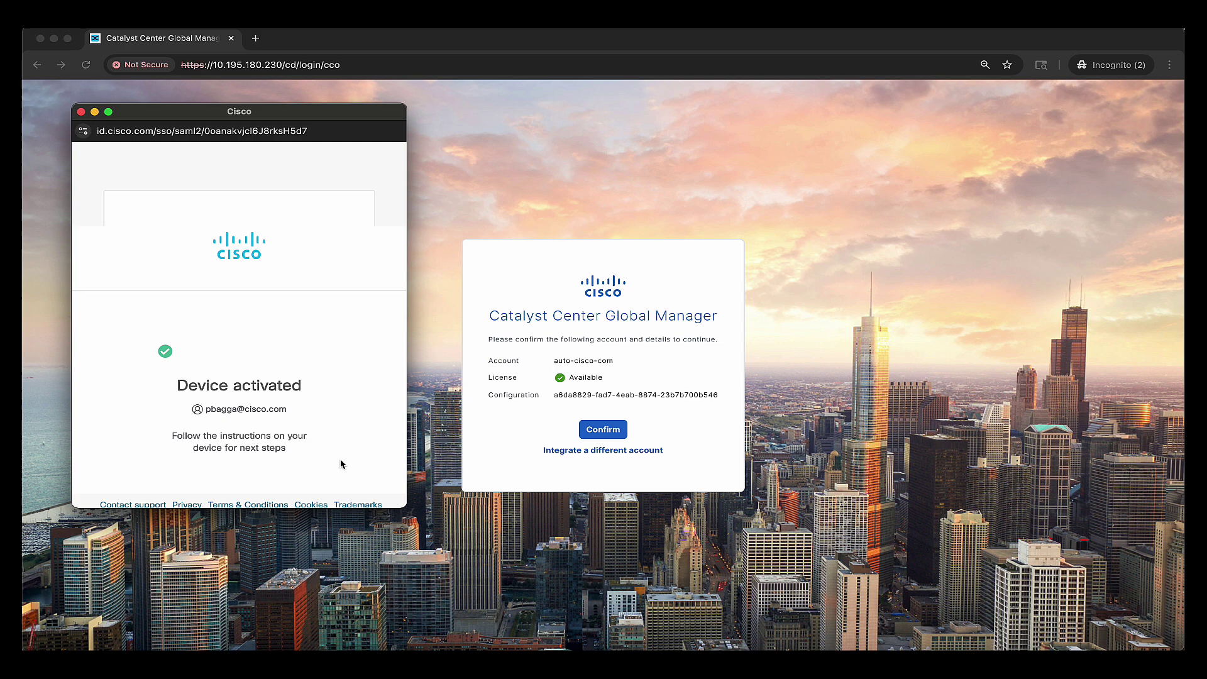
- Close the Cisco activation window and confirm the linked account
click(81, 111)
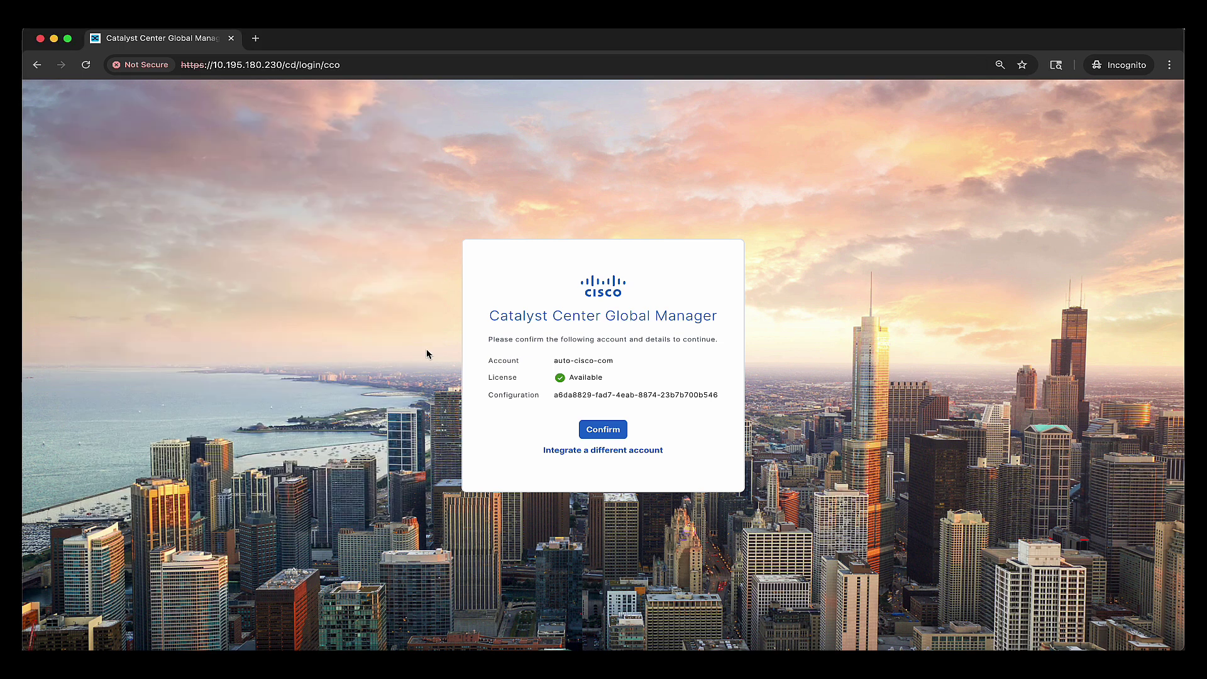
click(601, 434)
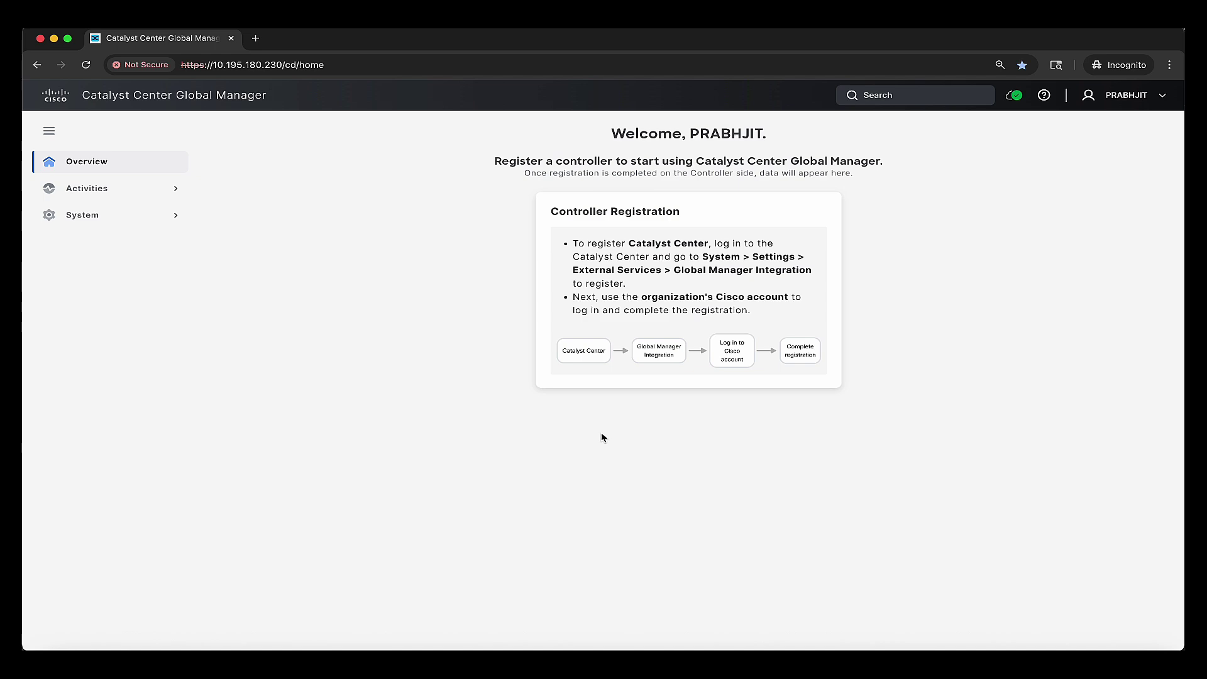
- Open 10.195.180.131 in a new private tab and log in to Catalyst Center
key(super+t)
text(10.195.180.131)
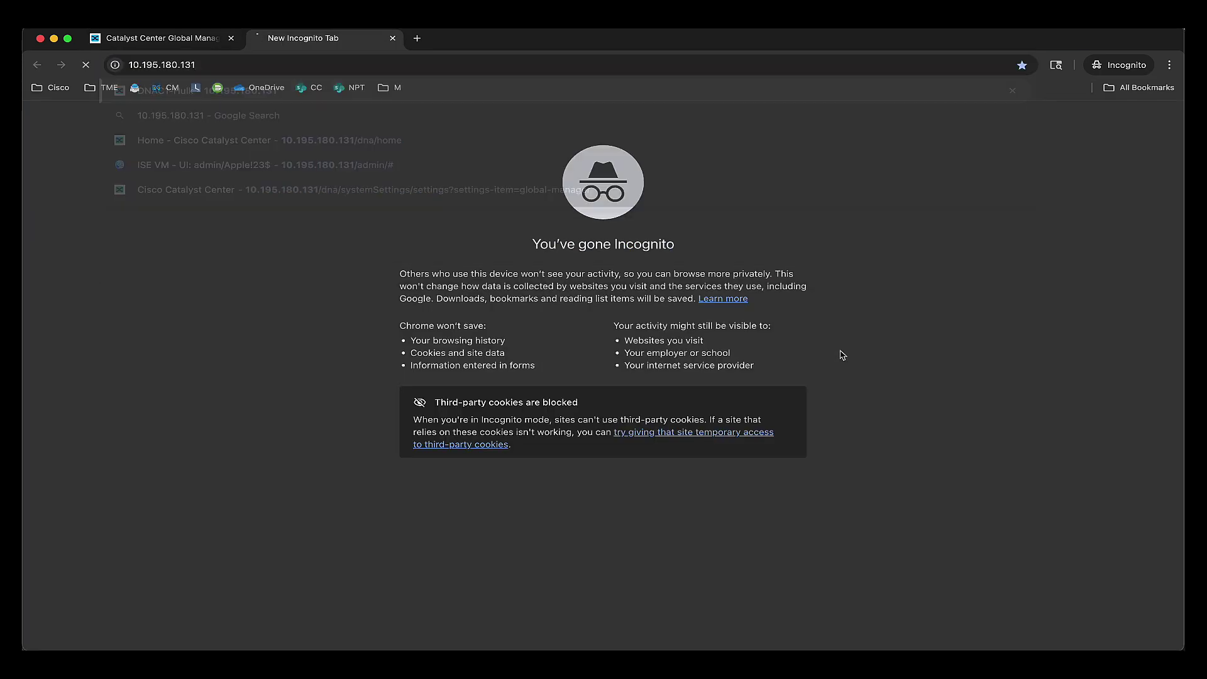
key(Return)
text(••)
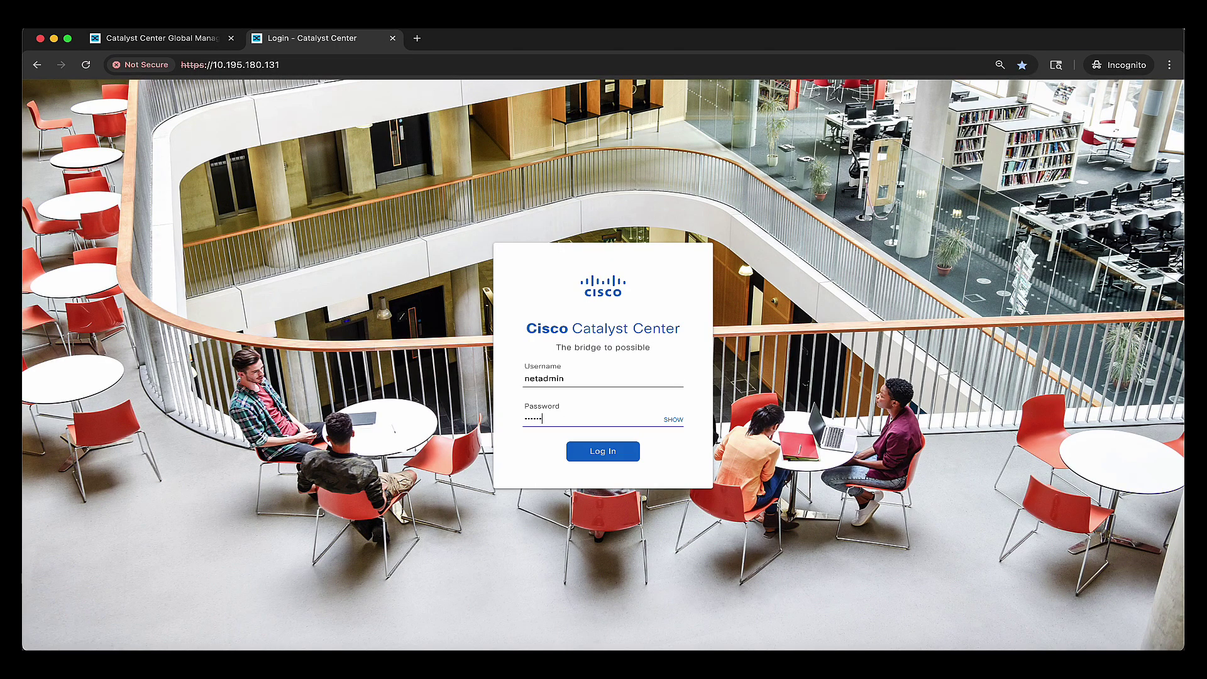
text(••••)
key(Return)
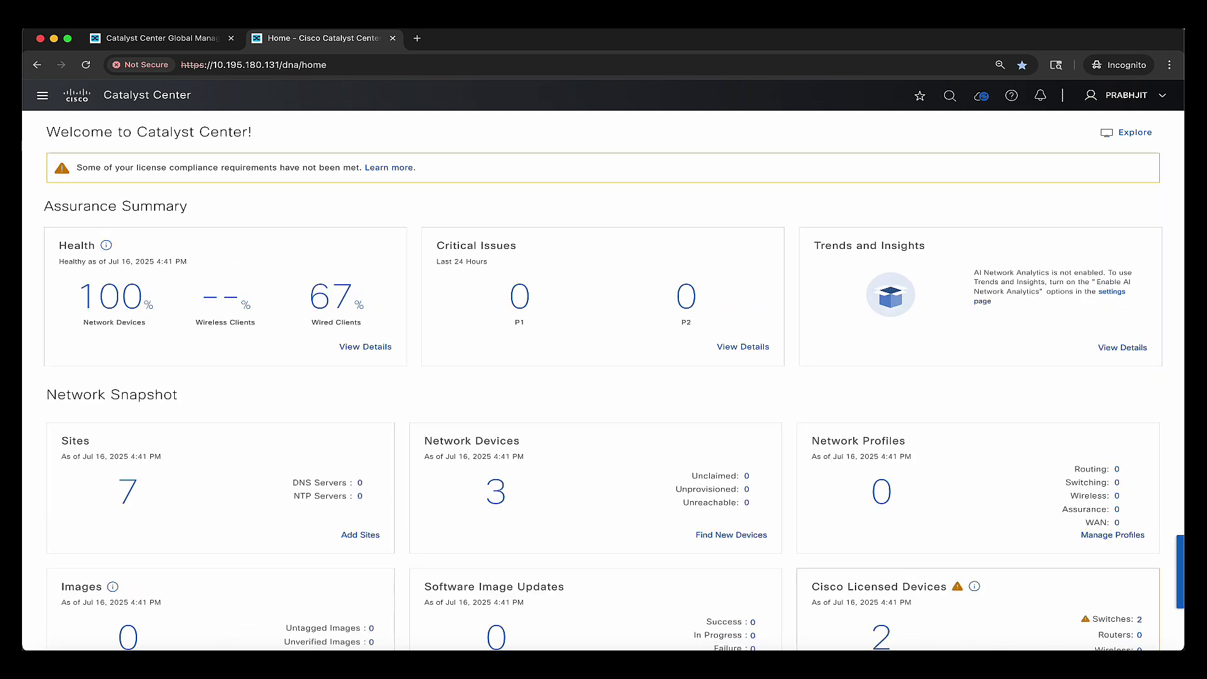
- Expand Los Angeles, San Francisco and San Jose California in the Network Hierarchy
click(131, 492)
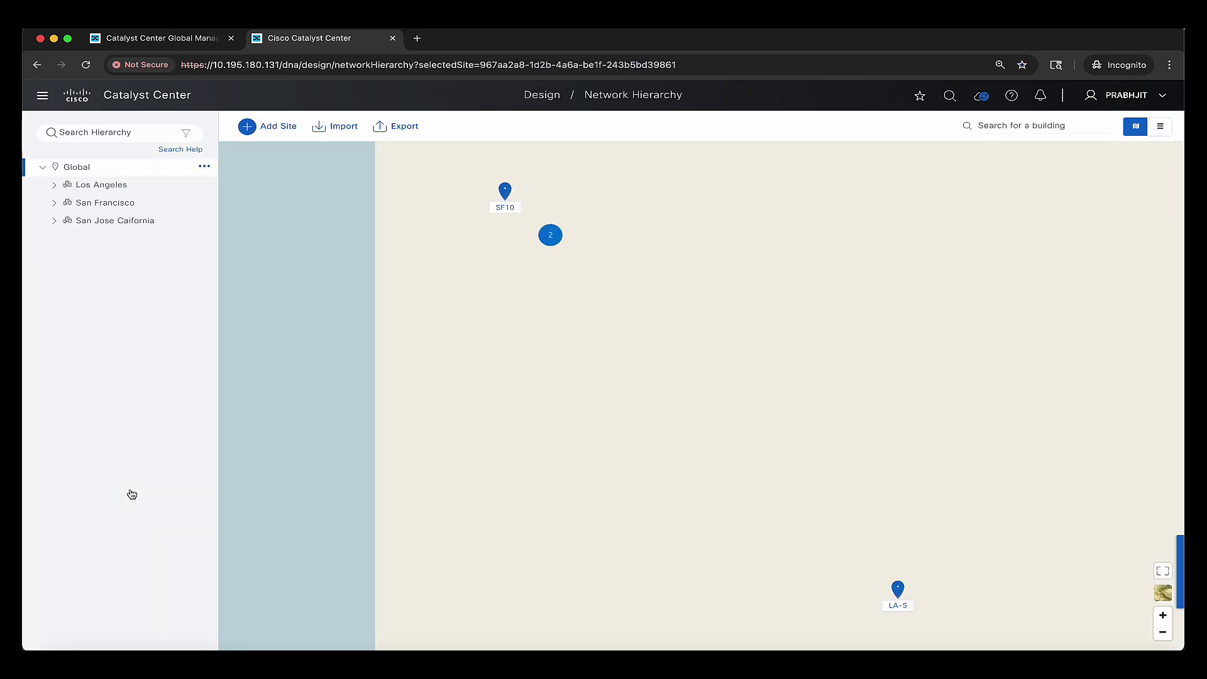
click(54, 186)
click(55, 221)
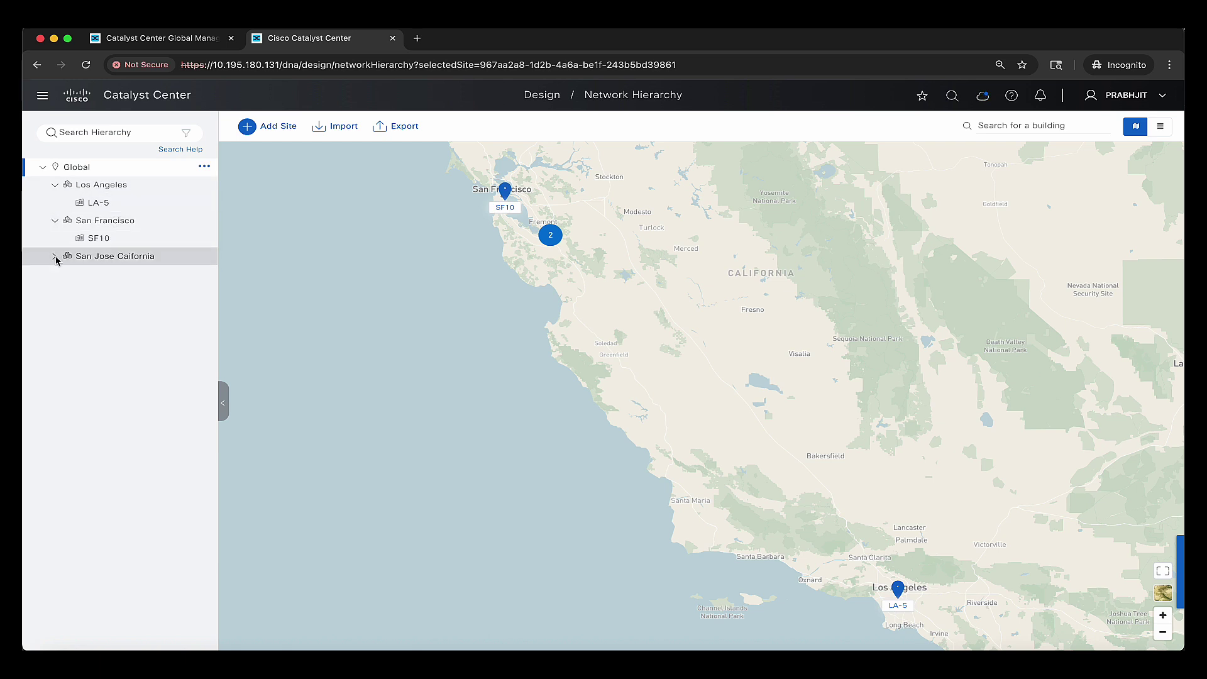
click(55, 257)
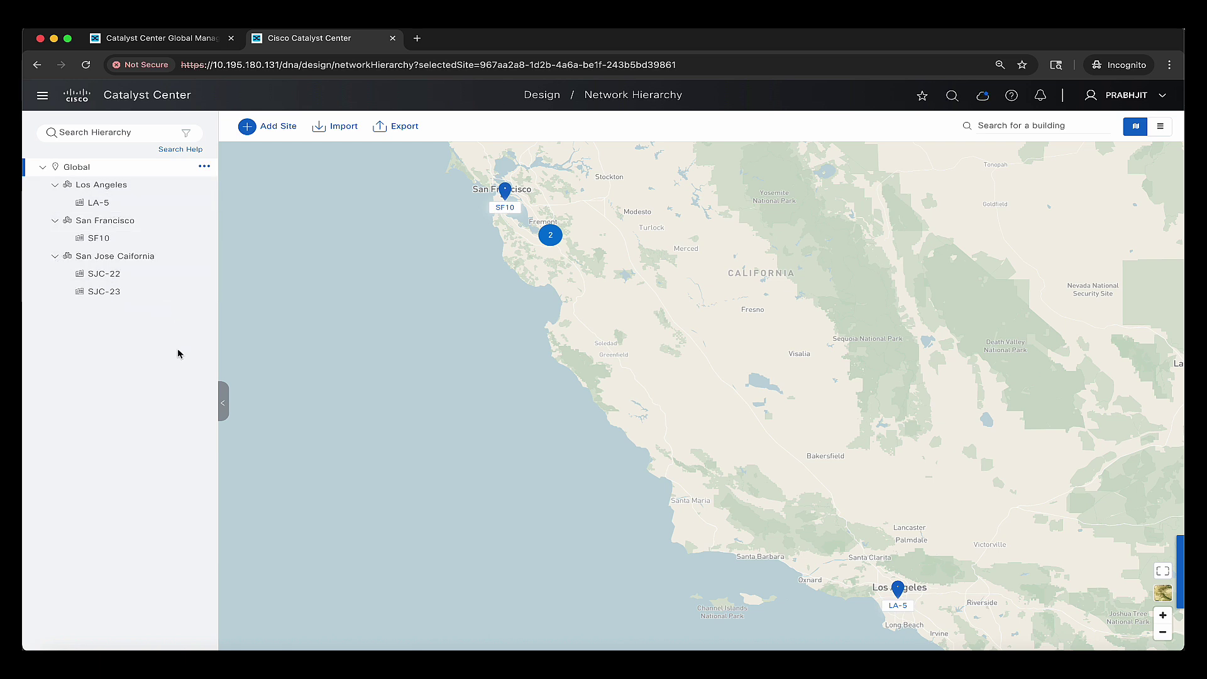
click(44, 97)
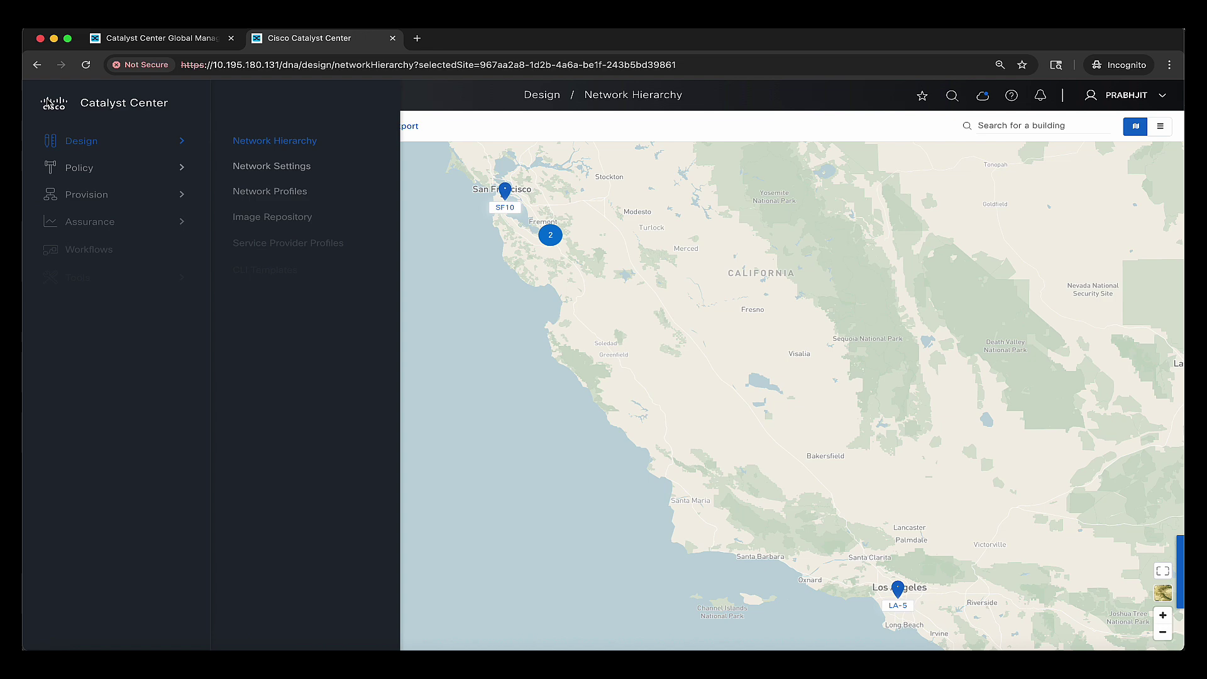
- Enroll this Catalyst Center with Global Manager 10.195.180.230 via Settings' Global Manager Integration
mouse_move(98, 388)
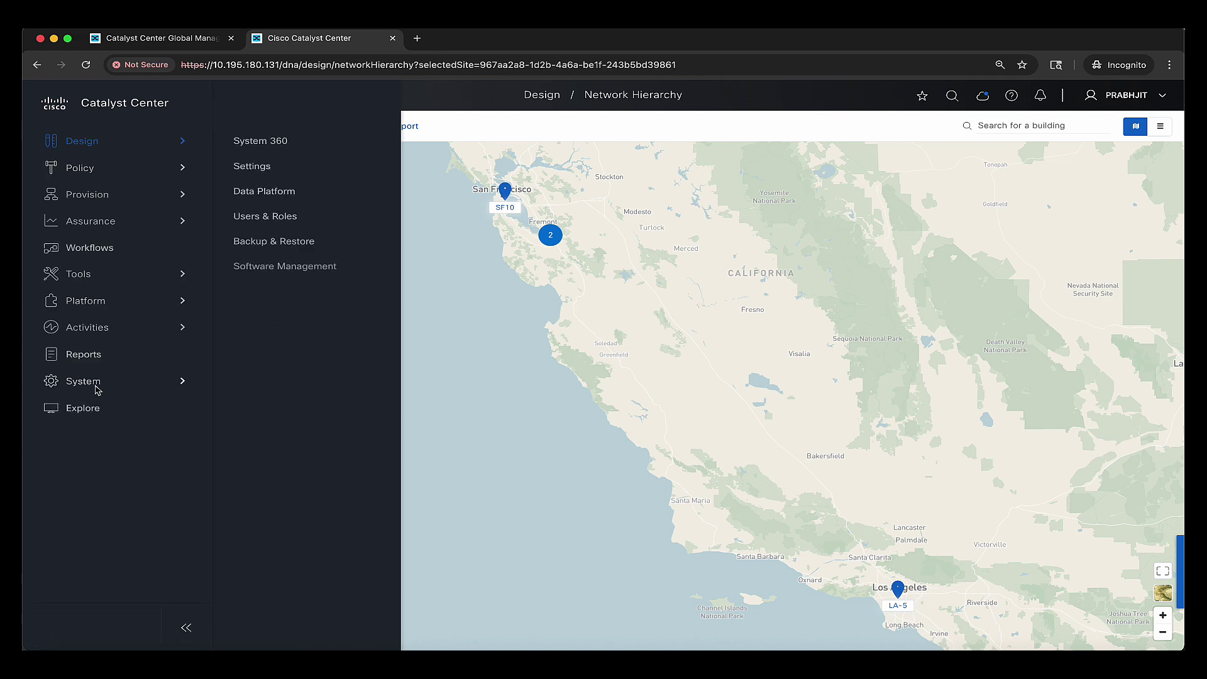
click(261, 167)
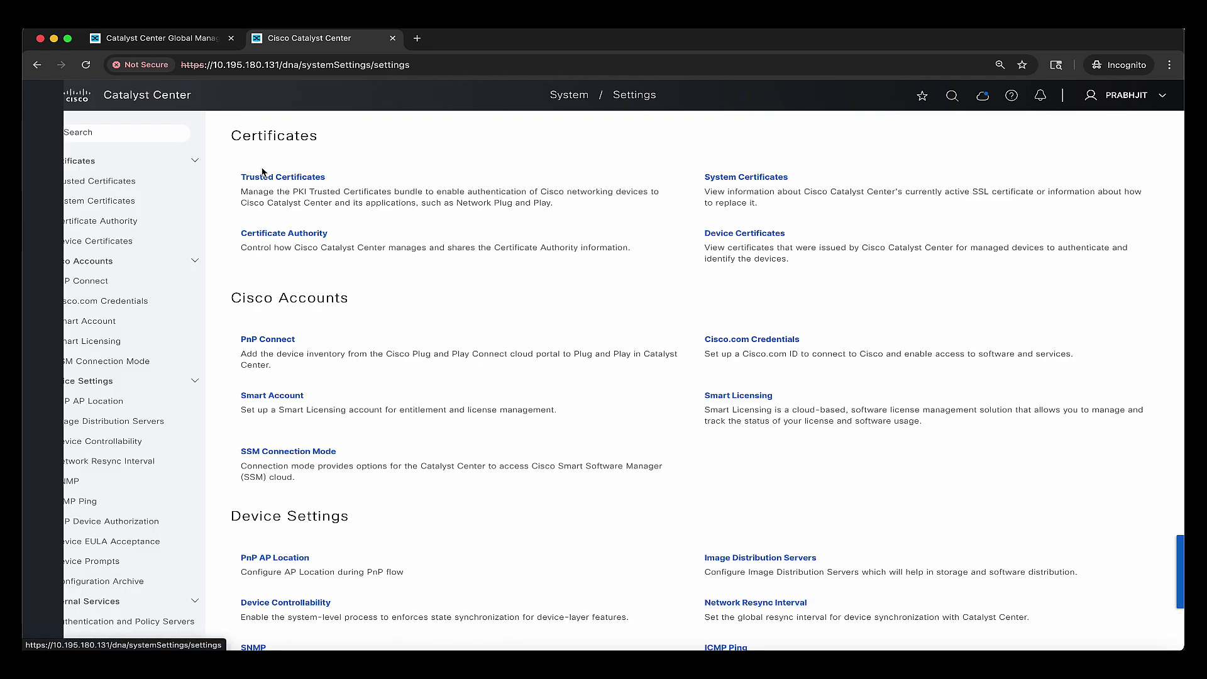
click(144, 135)
text(global)
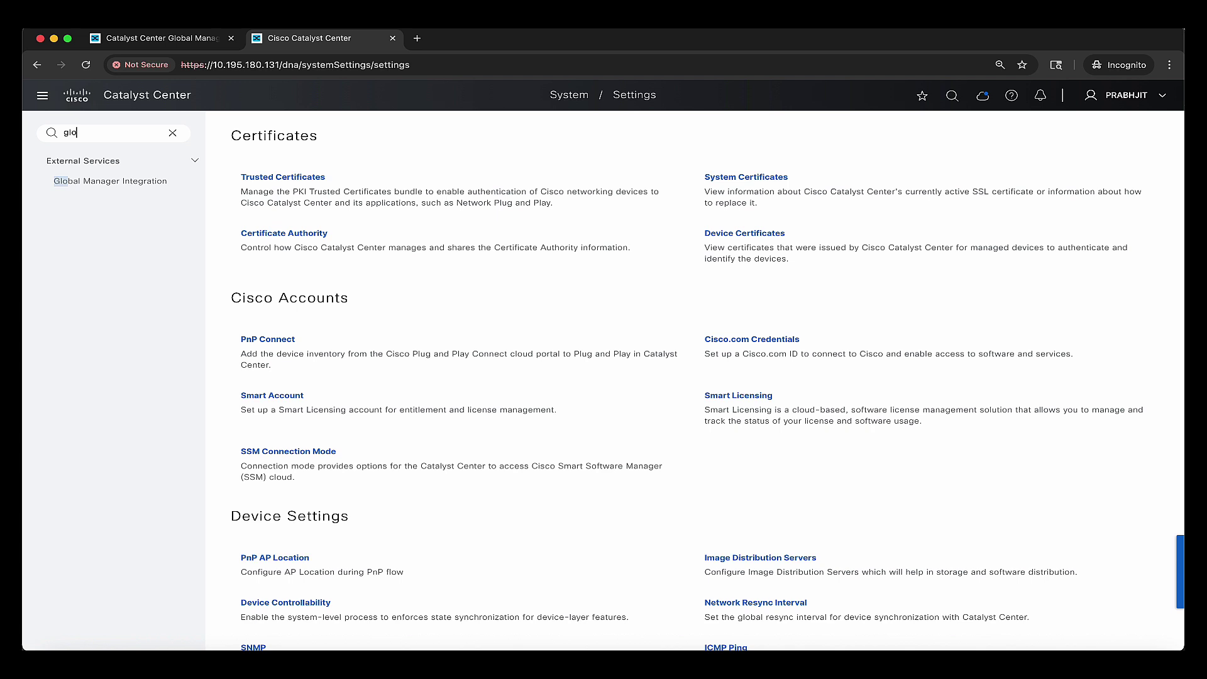
click(126, 183)
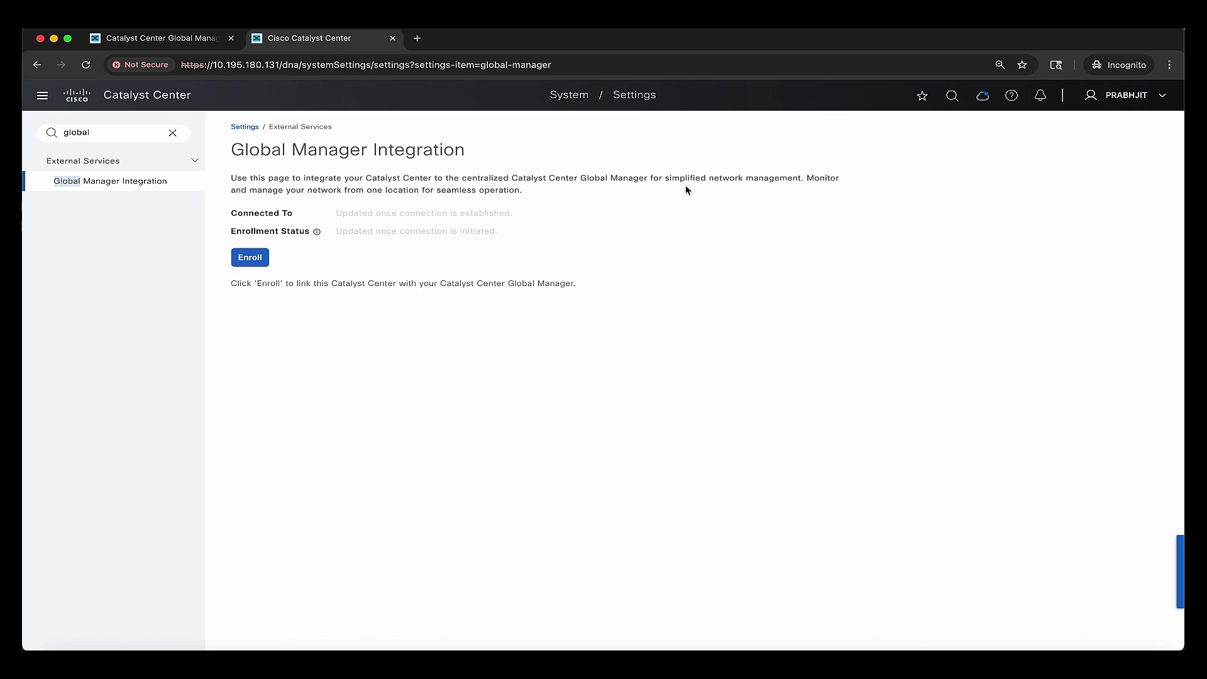
click(250, 257)
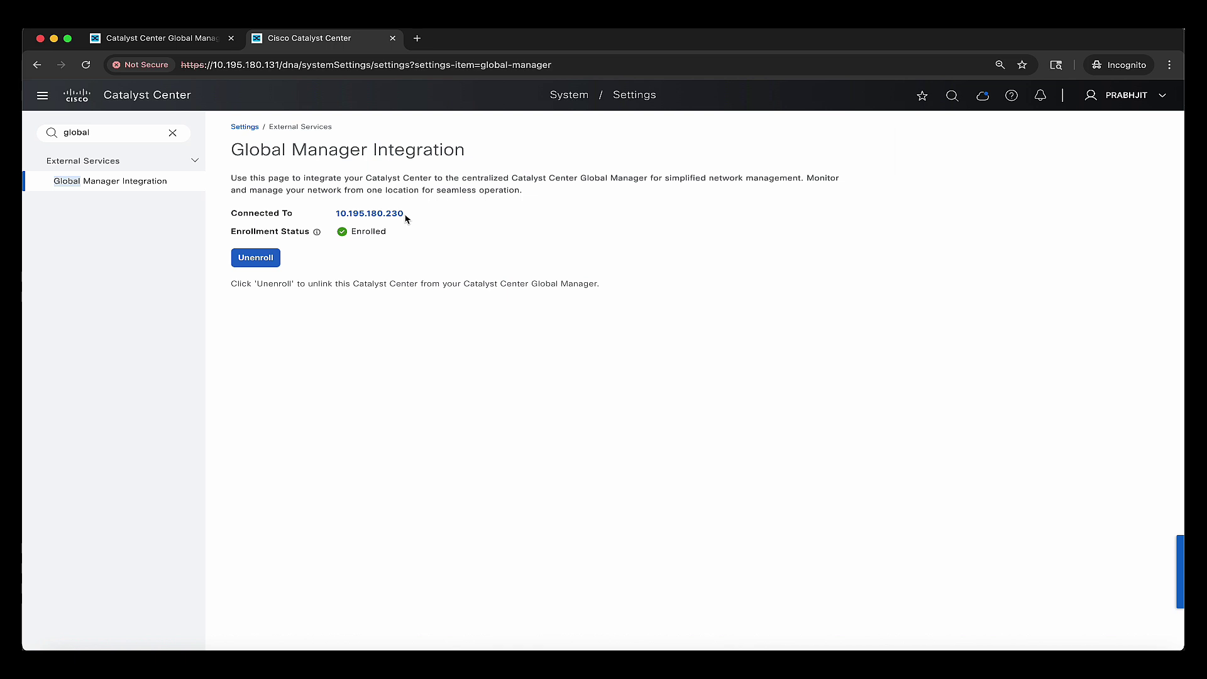
click(195, 40)
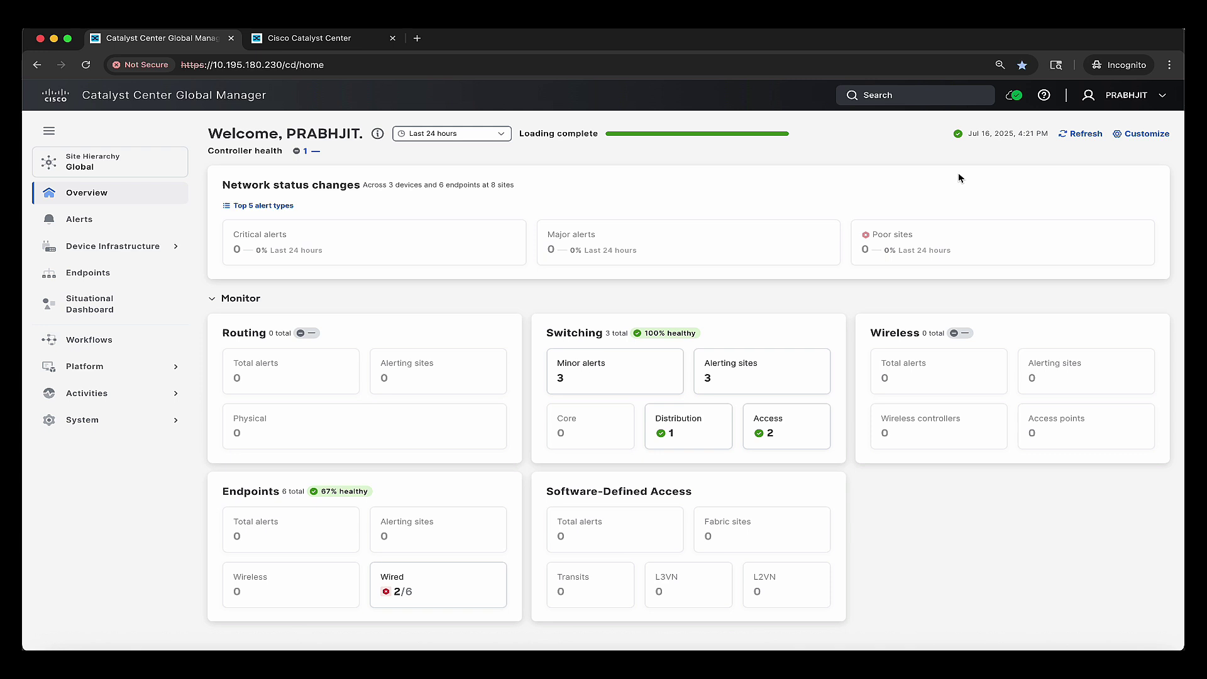
- Expand Los Angeles, San Francisco and San Jose California in the Global Manager site hierarchy
click(148, 161)
click(57, 250)
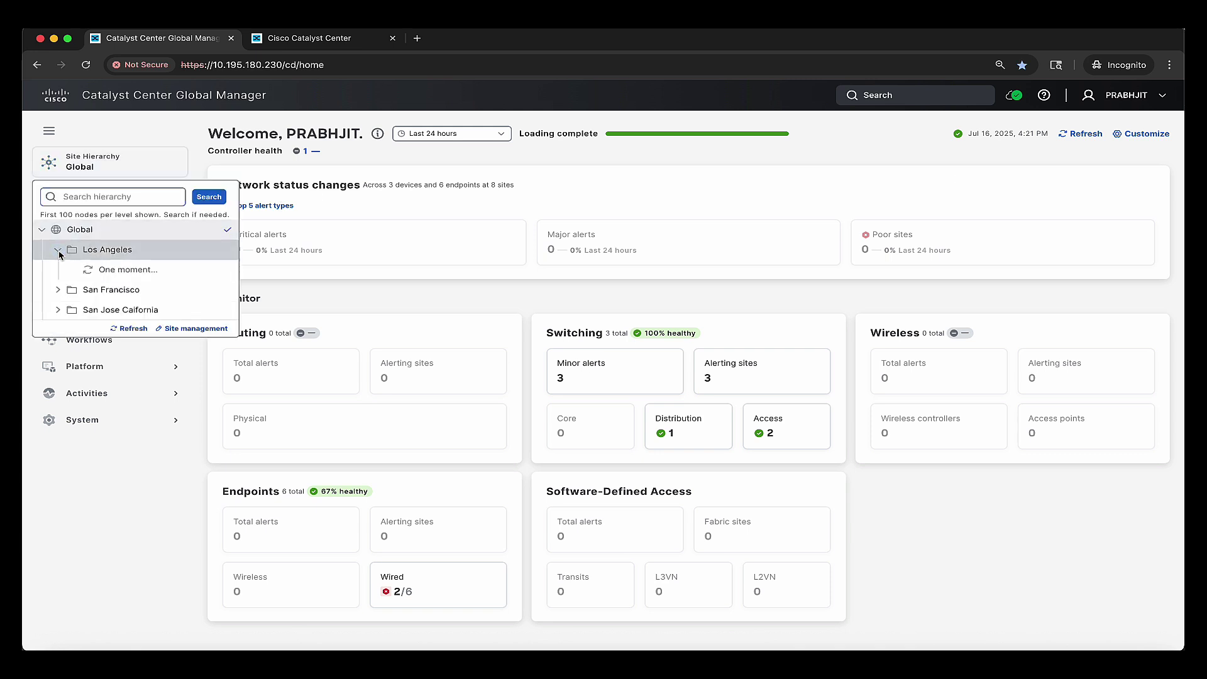
click(58, 290)
click(58, 329)
click(57, 330)
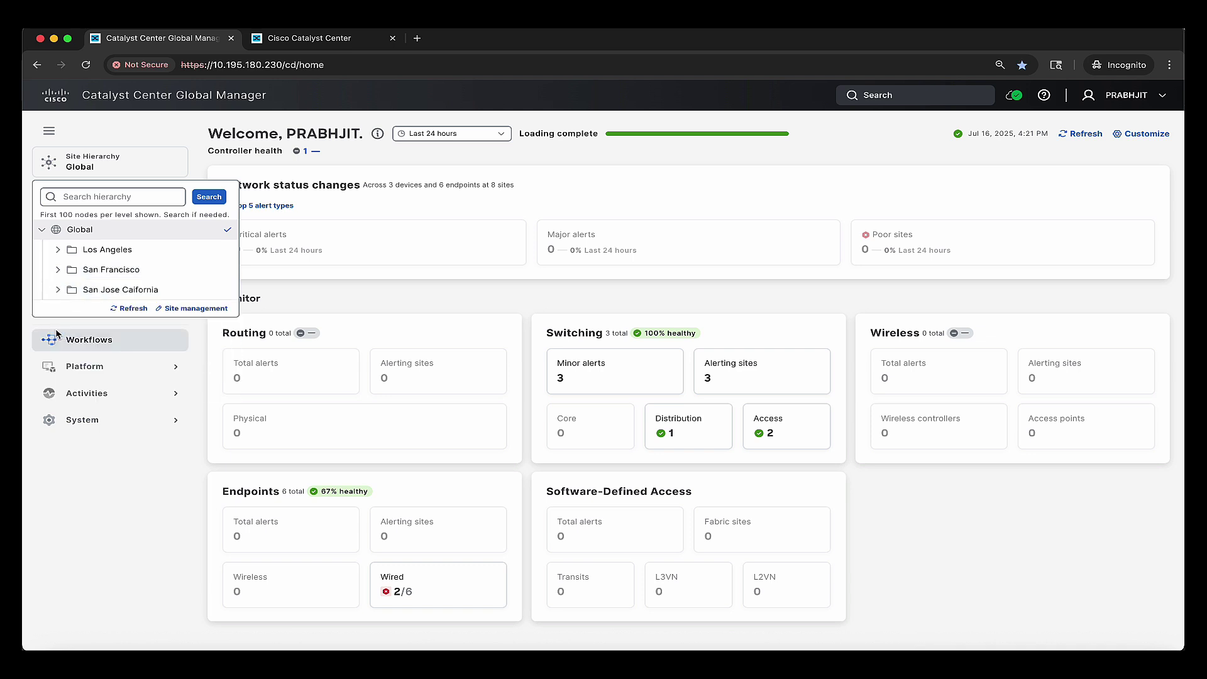
click(58, 289)
click(57, 269)
click(59, 251)
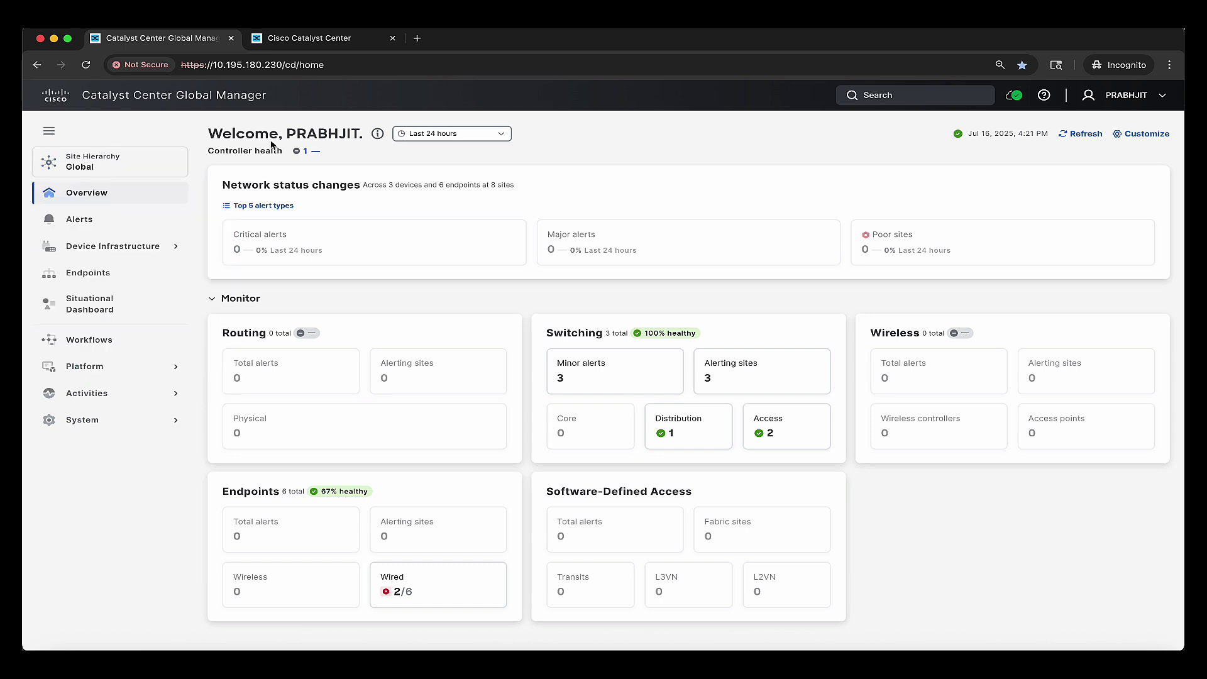
- Rename controller 10.195.180.131 to 'Catalyst Center - San Jose' and save
click(307, 152)
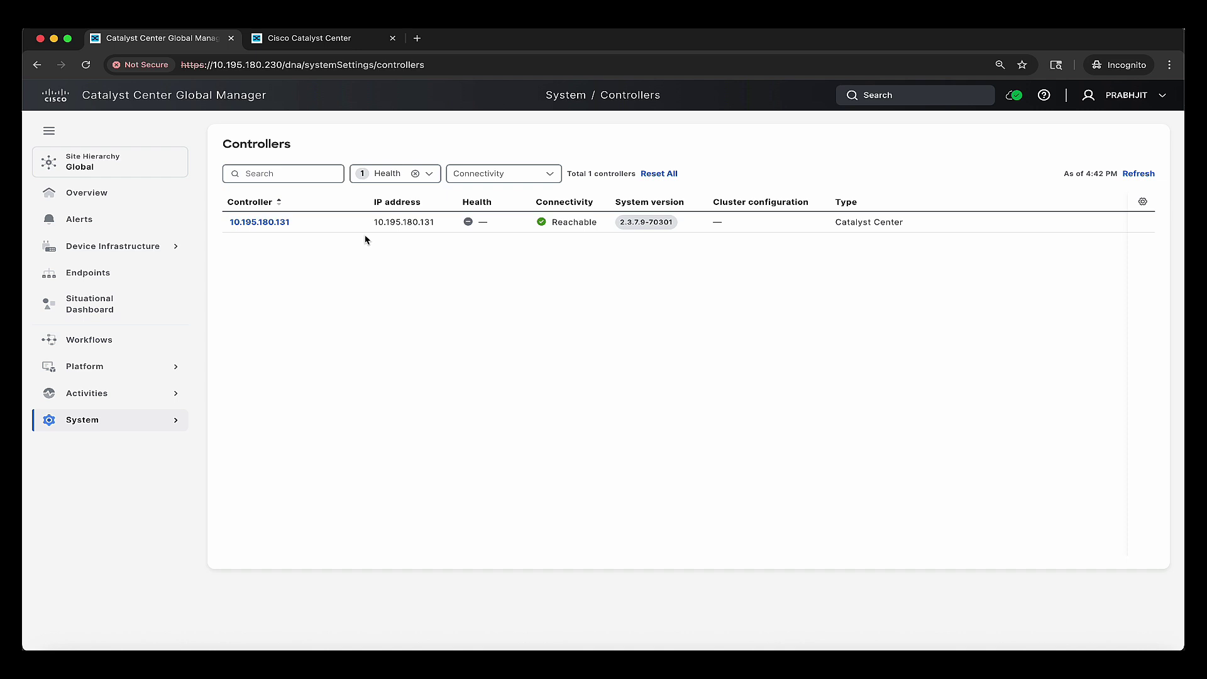
triple_click(288, 230)
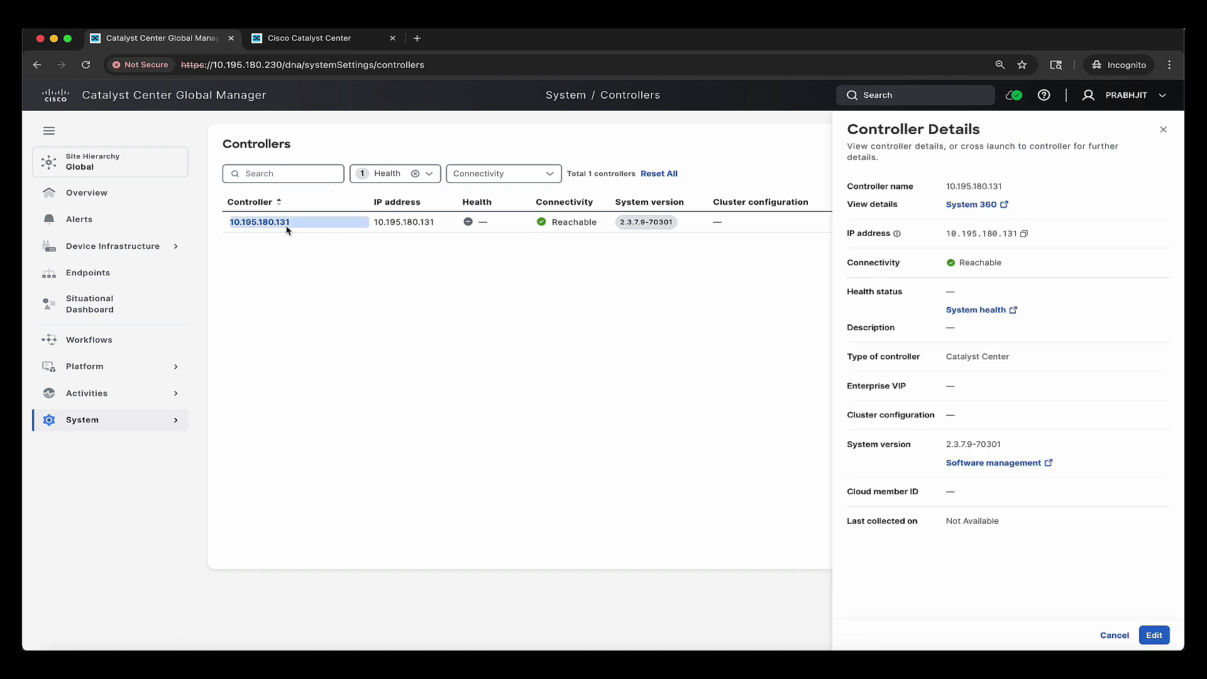
click(1152, 636)
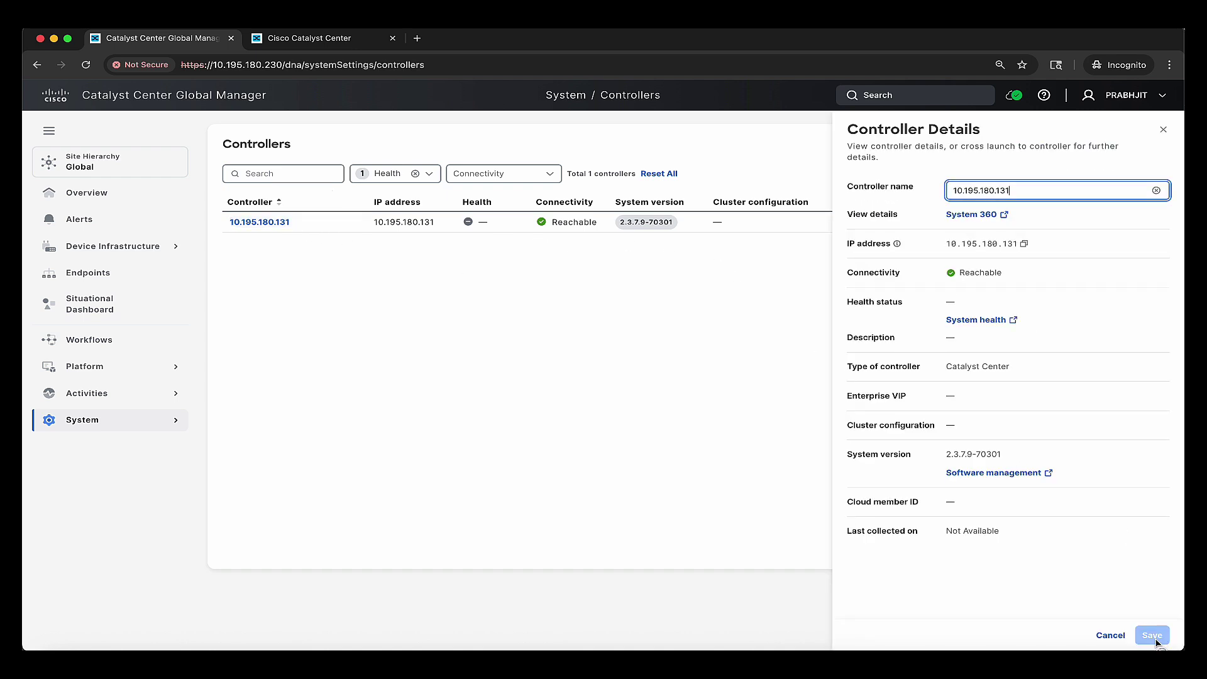
text(a)
key(super+a)
text(Catalyst Center -)
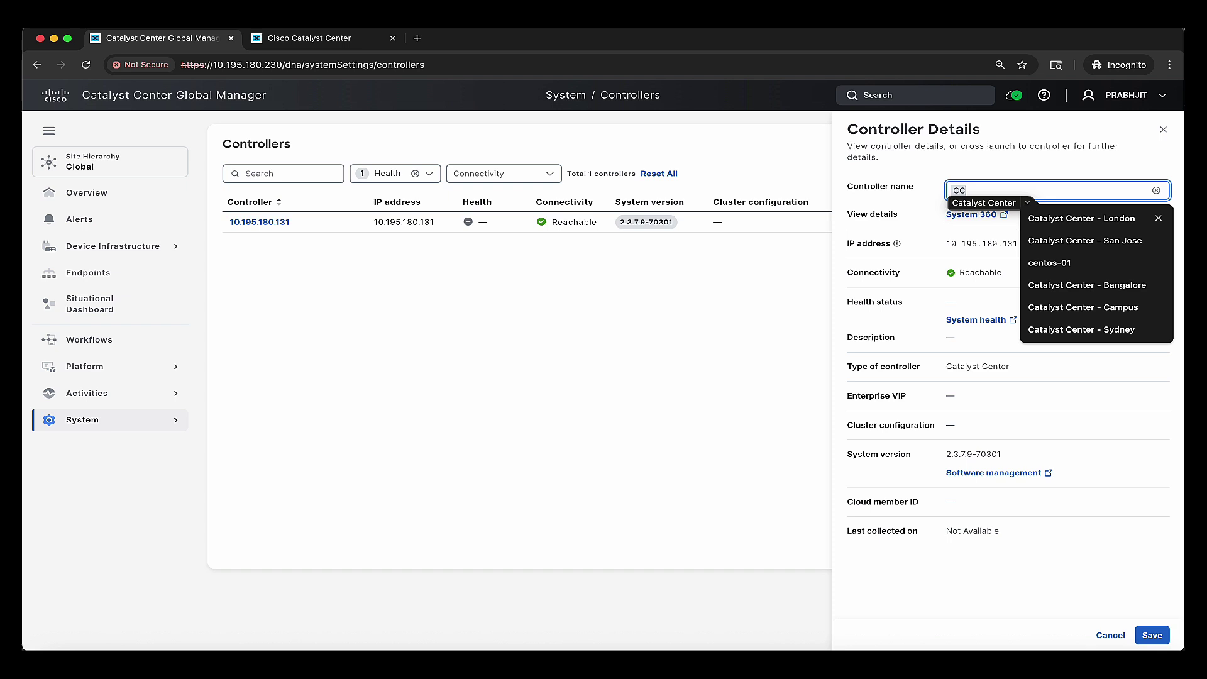
click(1117, 243)
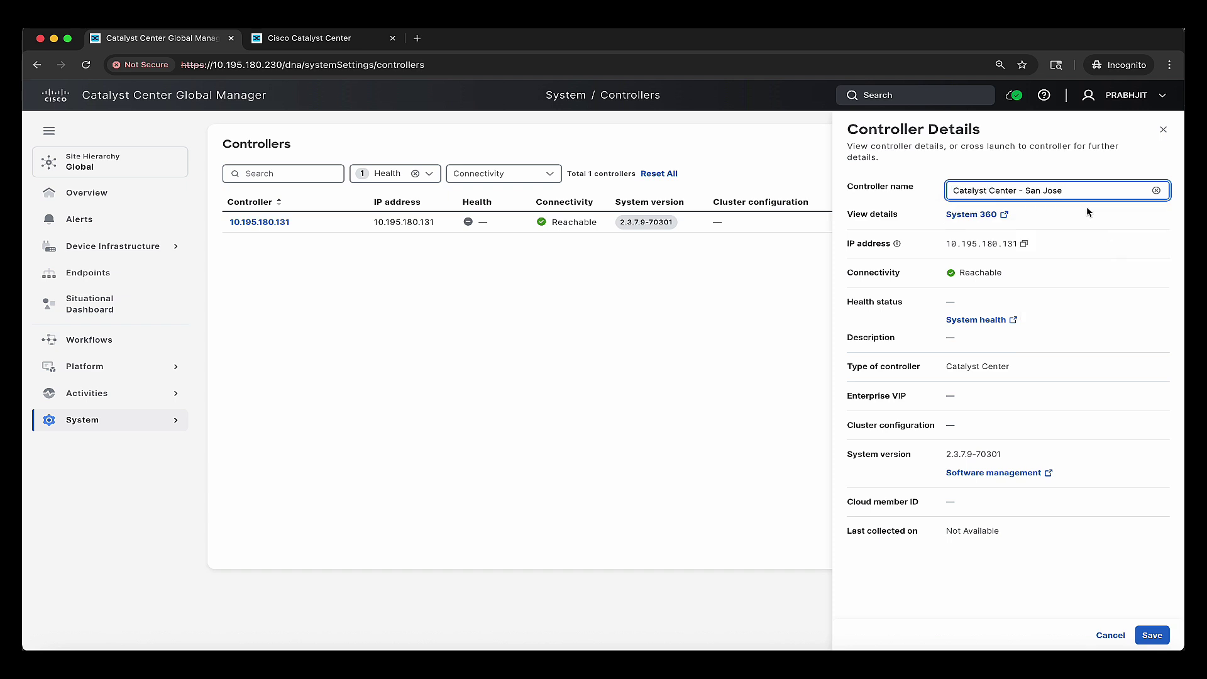
click(1149, 636)
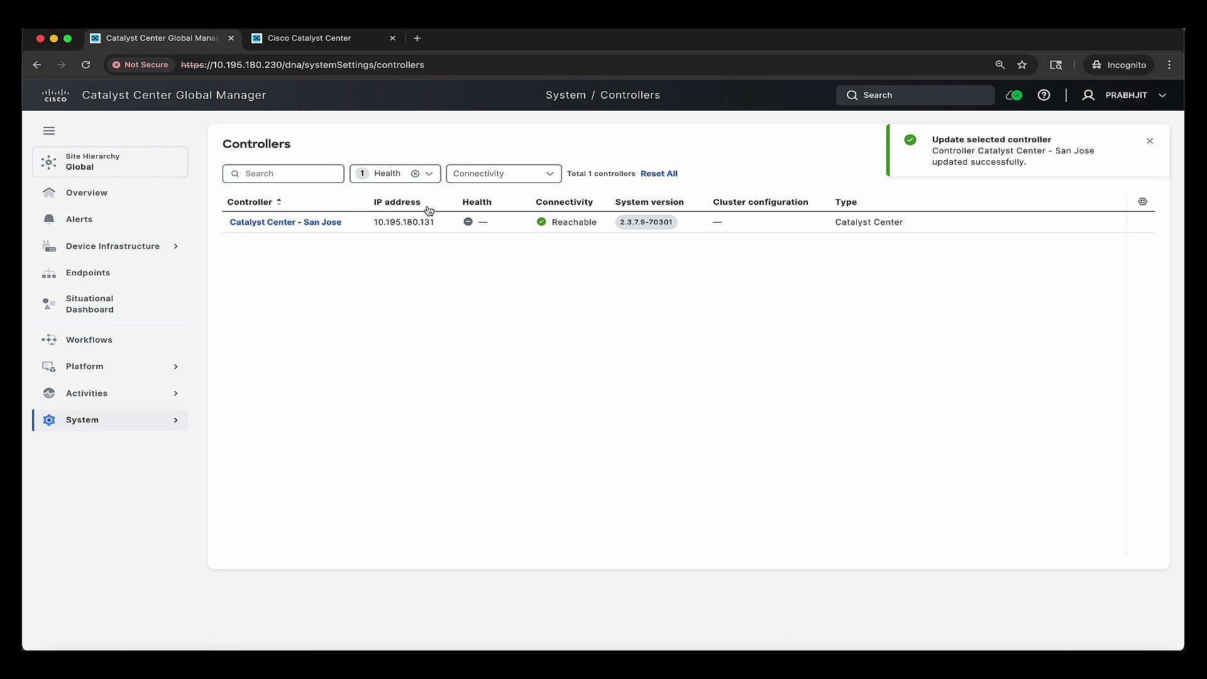
click(367, 39)
- Log in to the second Catalyst Center at 10.195.180.132 as netadmin and check the Global Manager hierarchy
key(ctrl+t)
text(10.195.180.13)
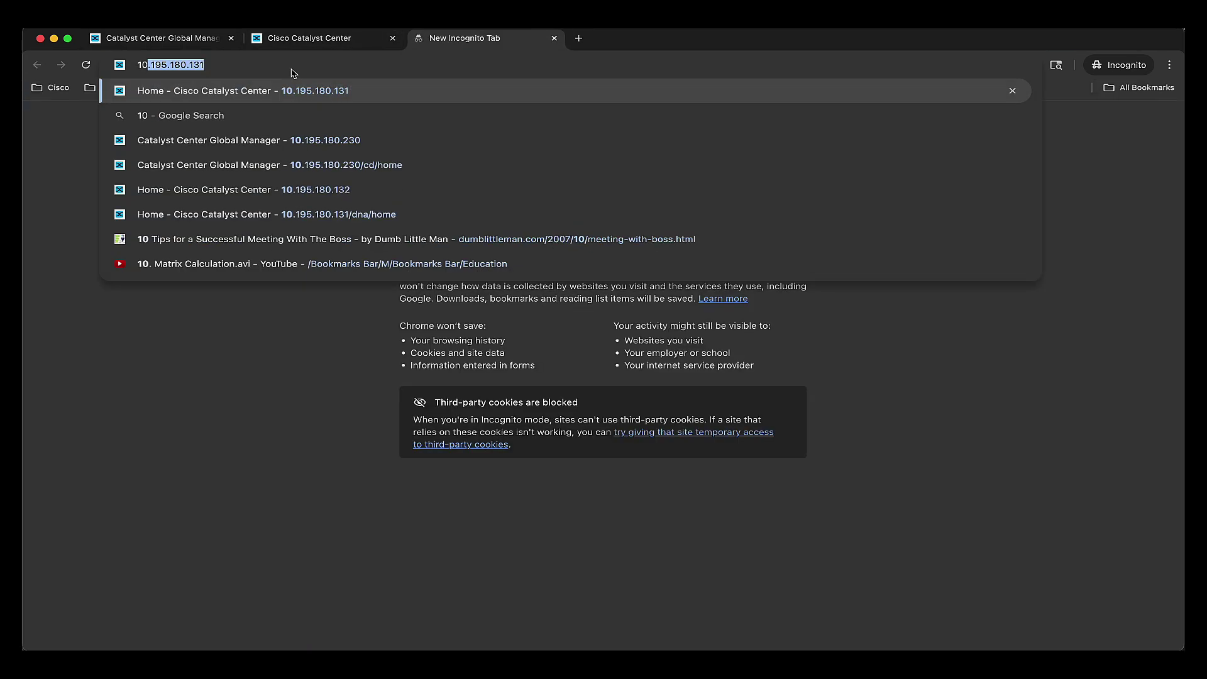
text(2)
key(Return)
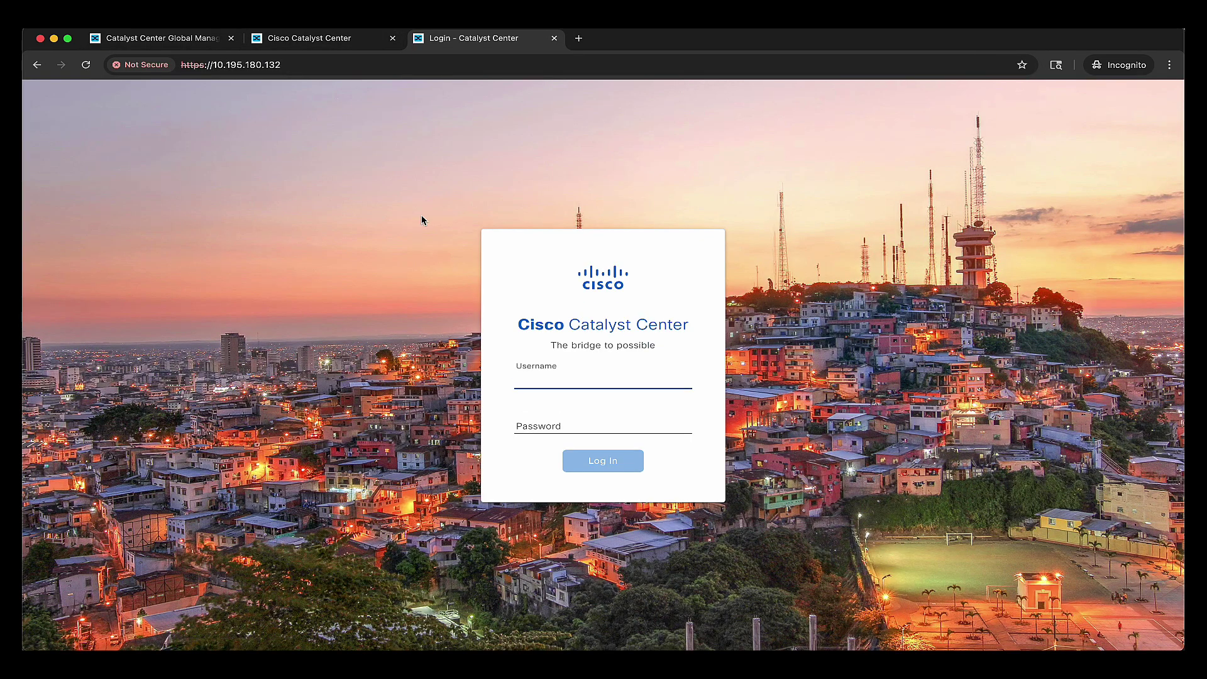
text(netadmin)
key(Tab)
text(••)
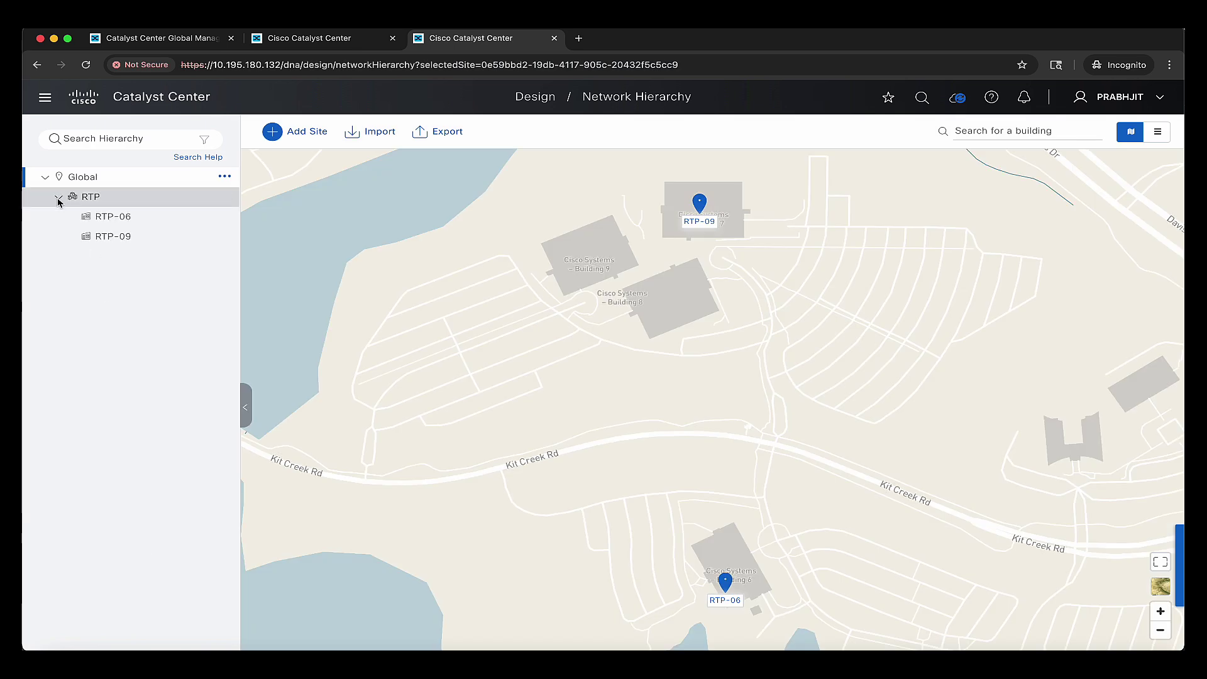
key(super+1)
click(96, 162)
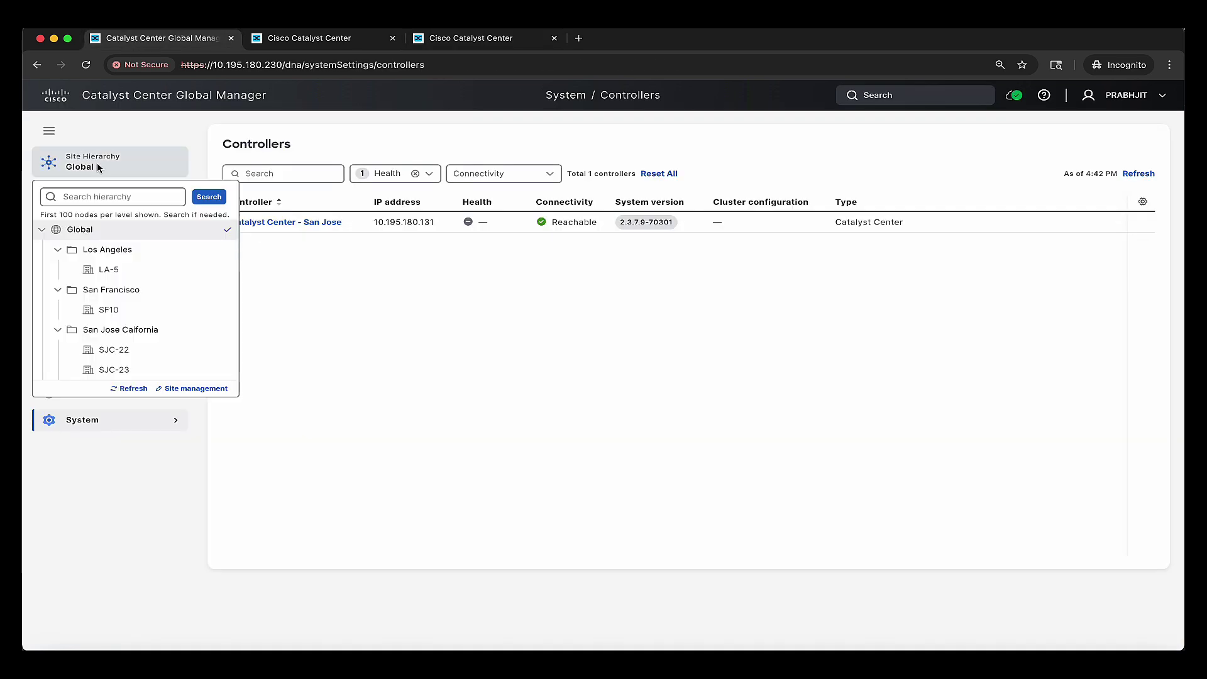
click(471, 37)
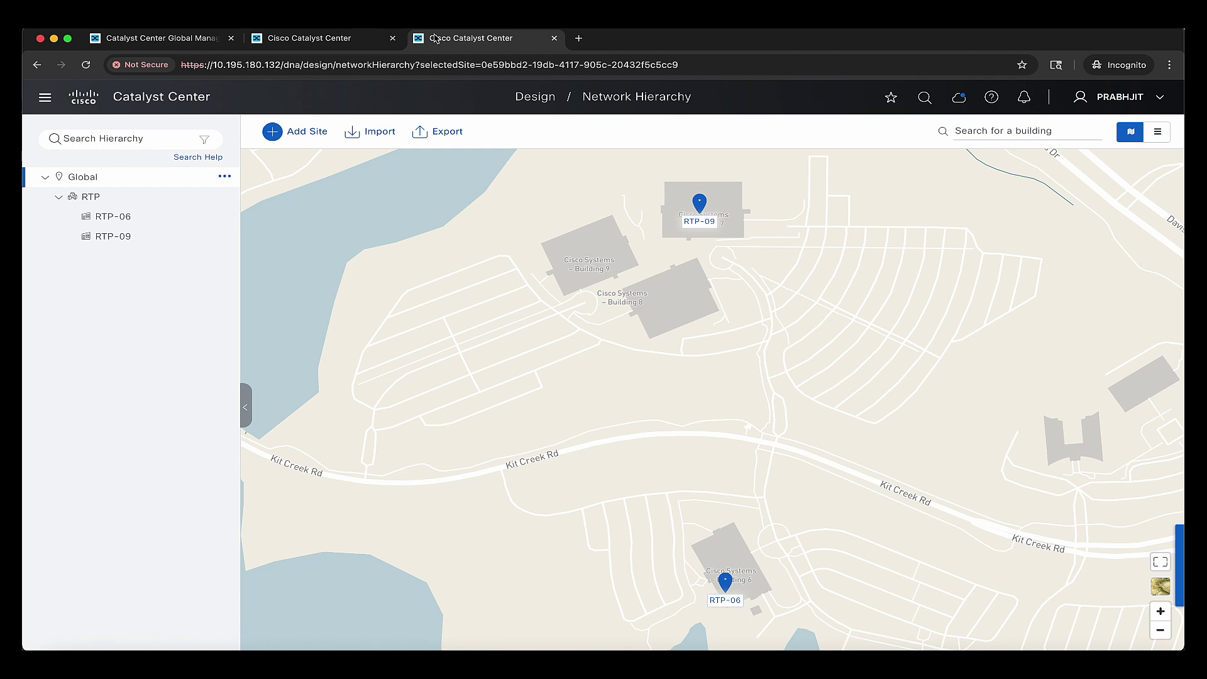
- Enroll the RTP Catalyst Center with the Global Manager via Settings' Global Manager Integration
click(46, 96)
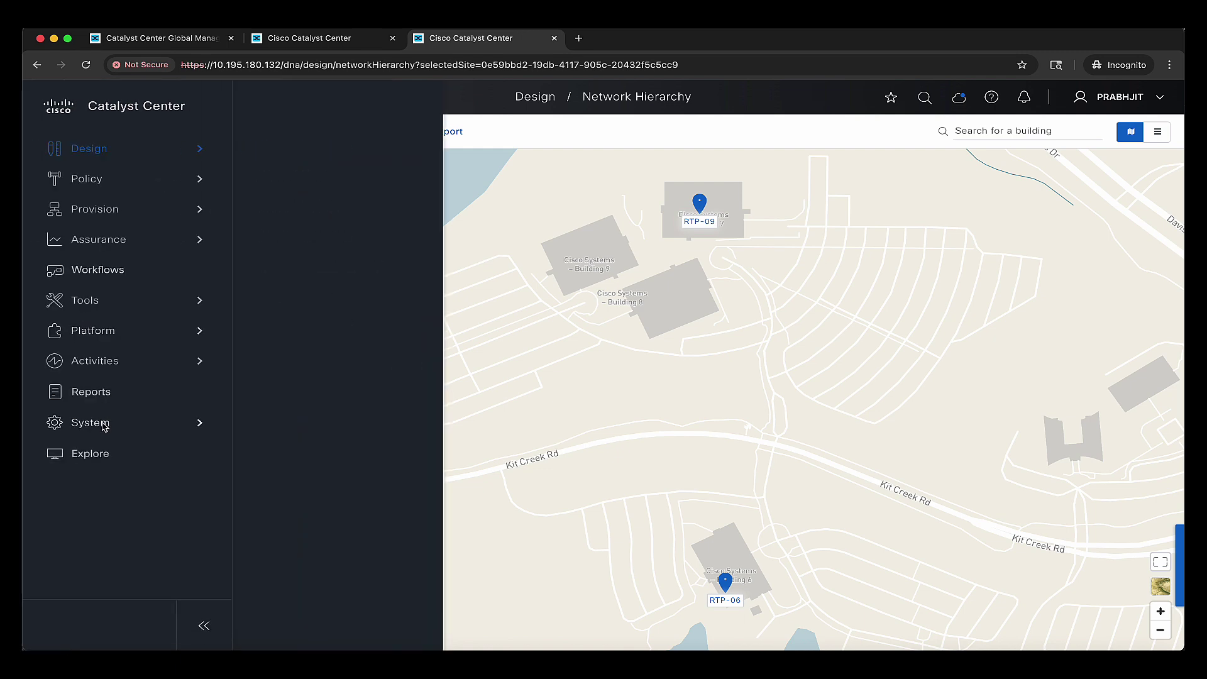
mouse_move(102, 423)
click(277, 182)
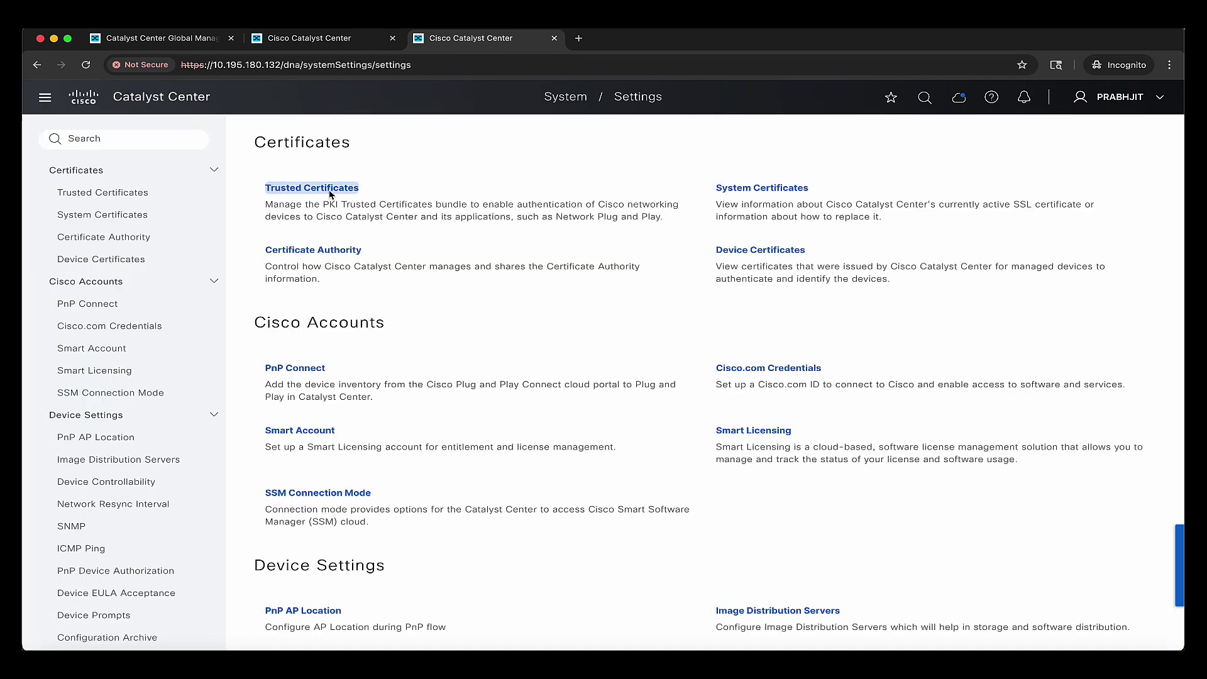
click(153, 132)
text(globa)
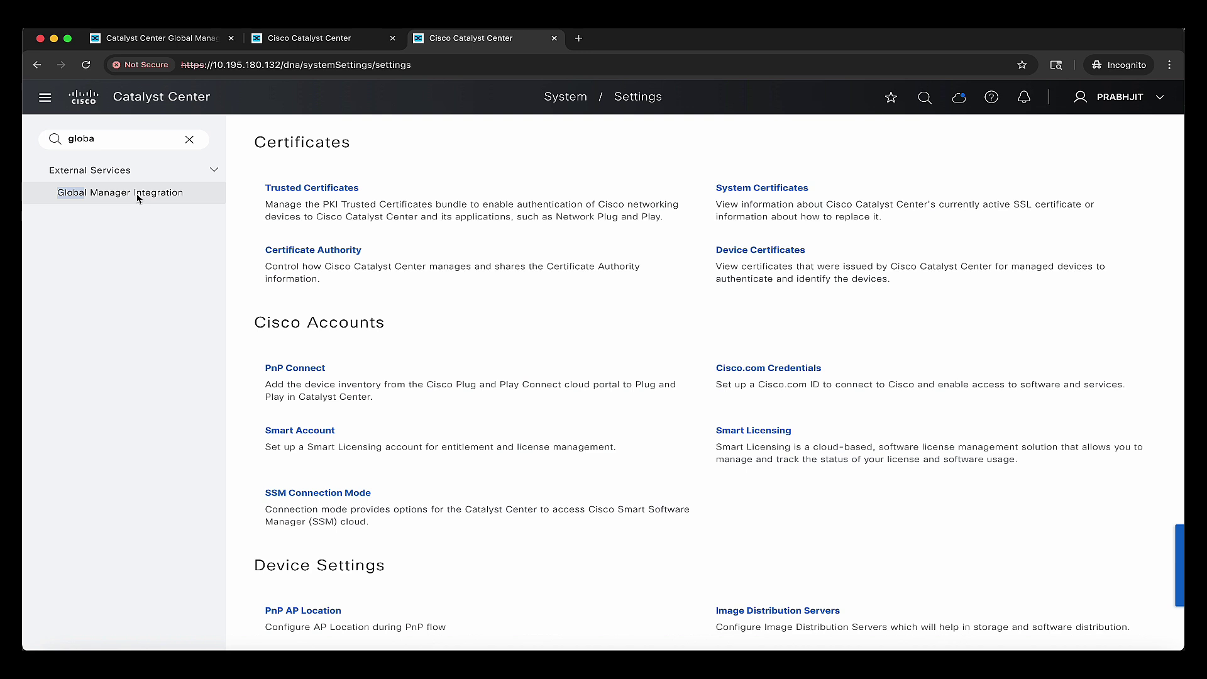
click(139, 193)
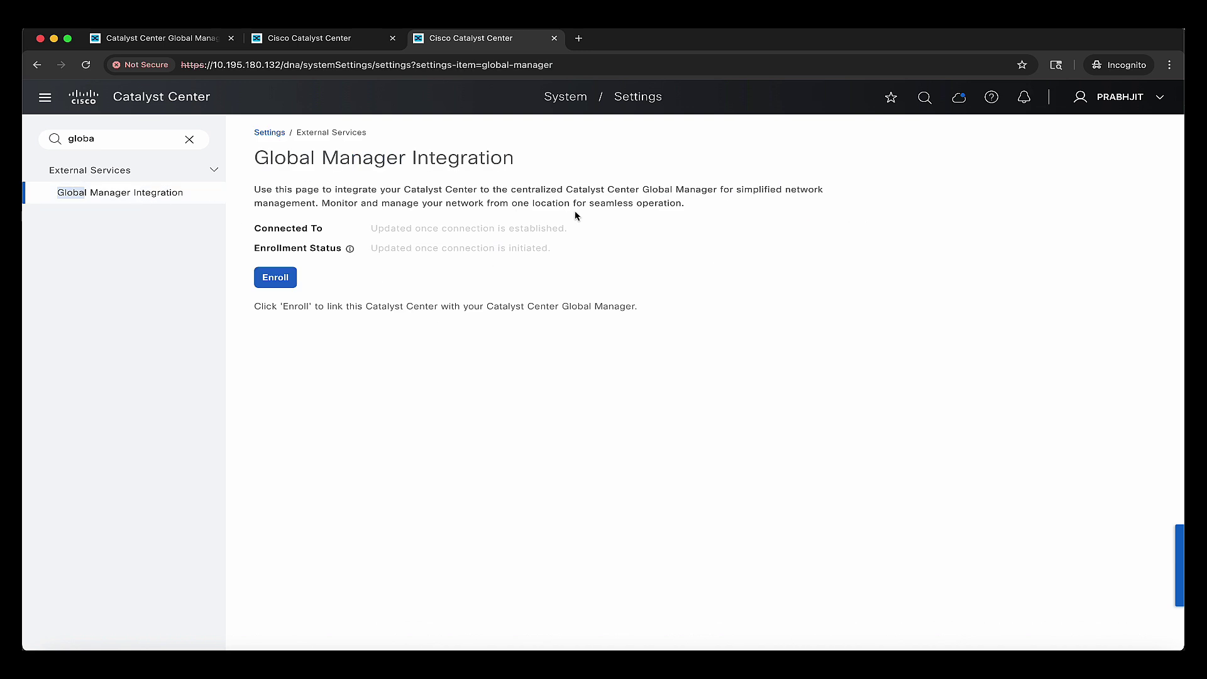
click(275, 277)
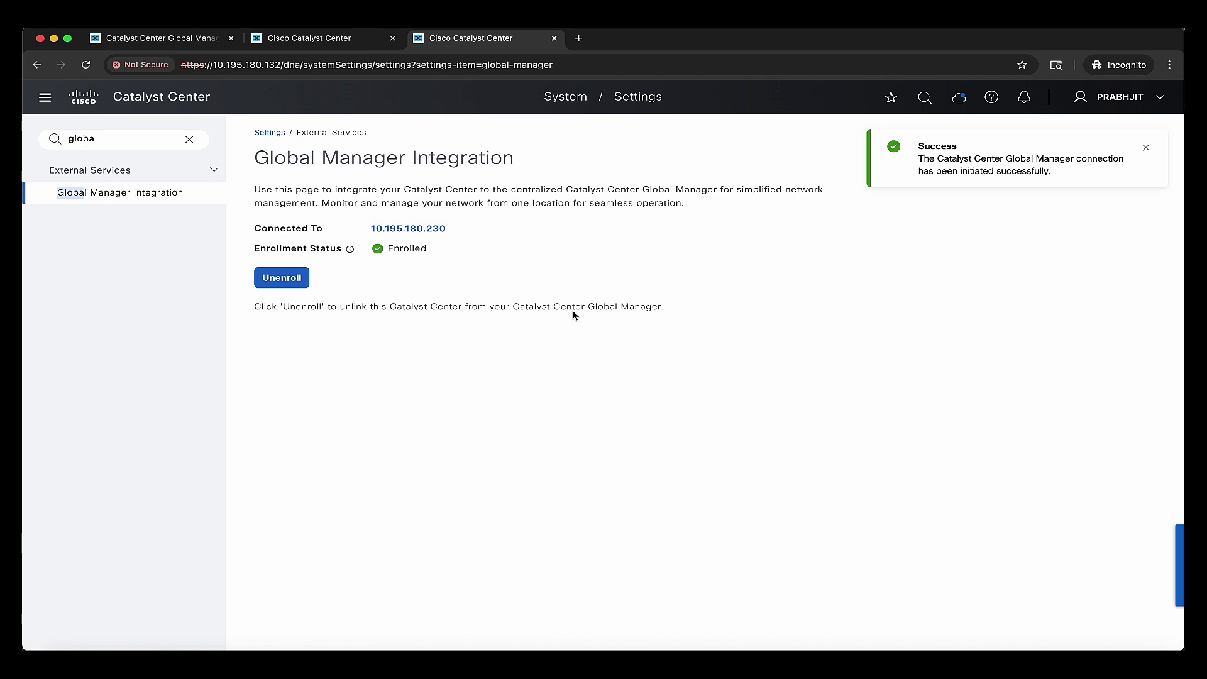
click(157, 38)
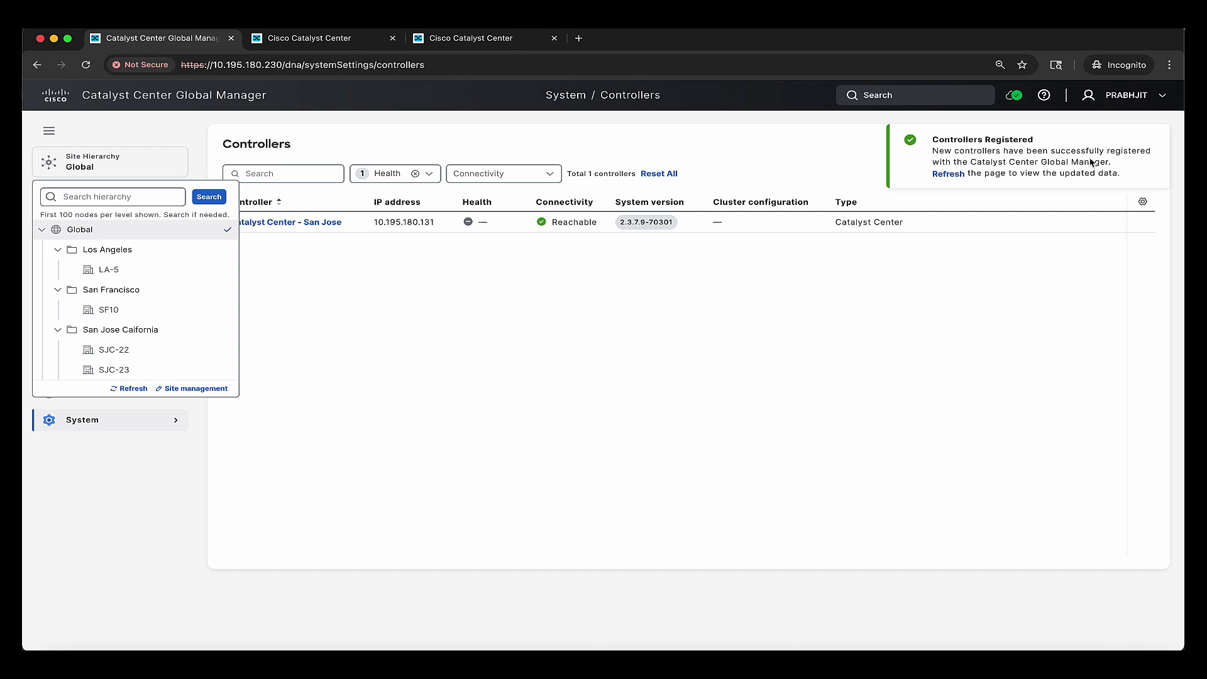
- Refresh the controllers list, rename 10.195.180.132 to 'Catalyst Center - RTP', and return to Overview
click(963, 174)
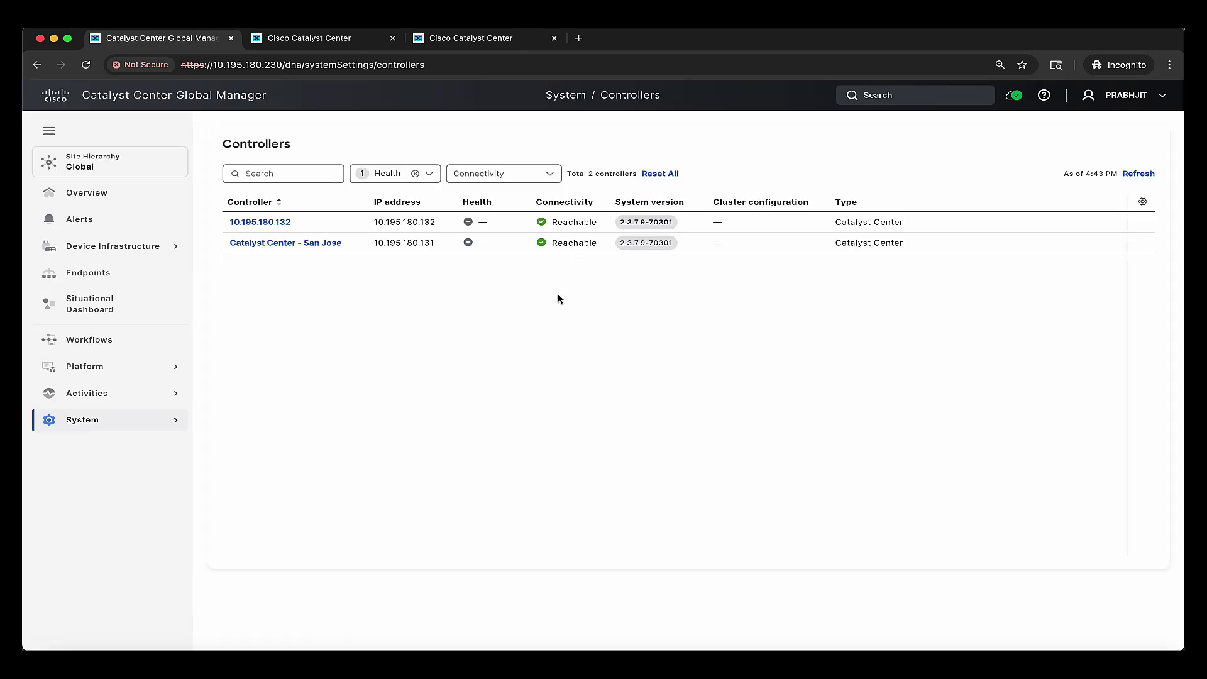
triple_click(281, 227)
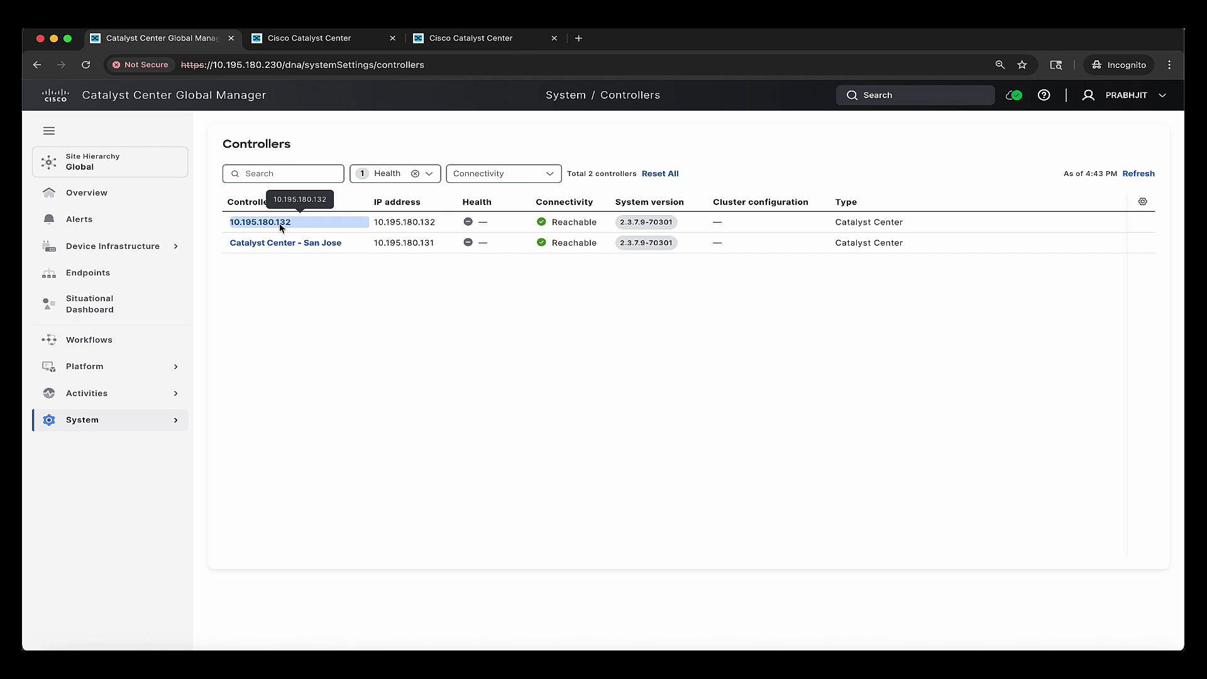
click(281, 224)
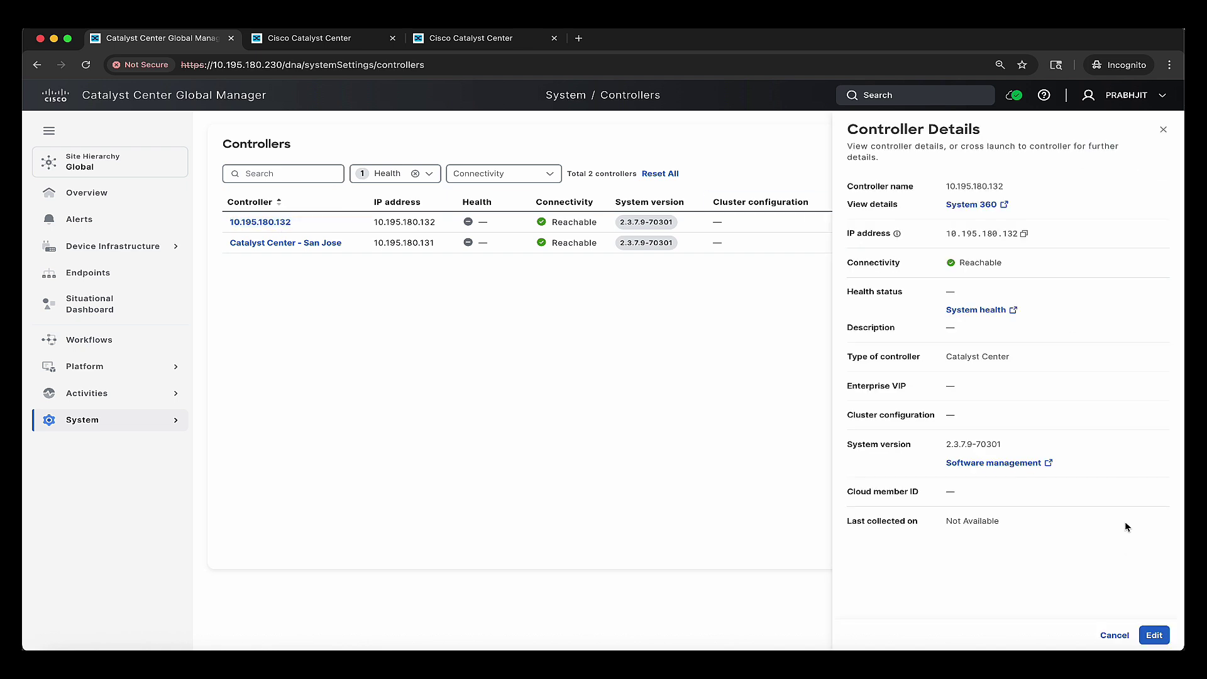
click(1154, 634)
click(1034, 191)
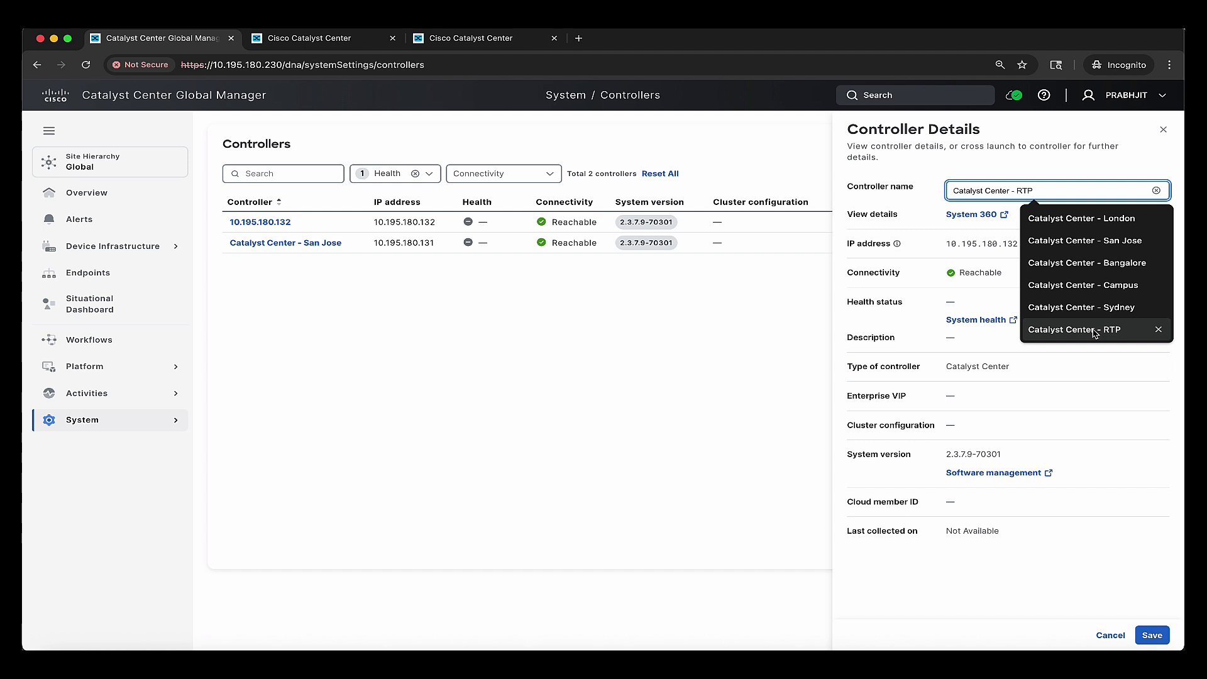
click(1095, 333)
click(1150, 635)
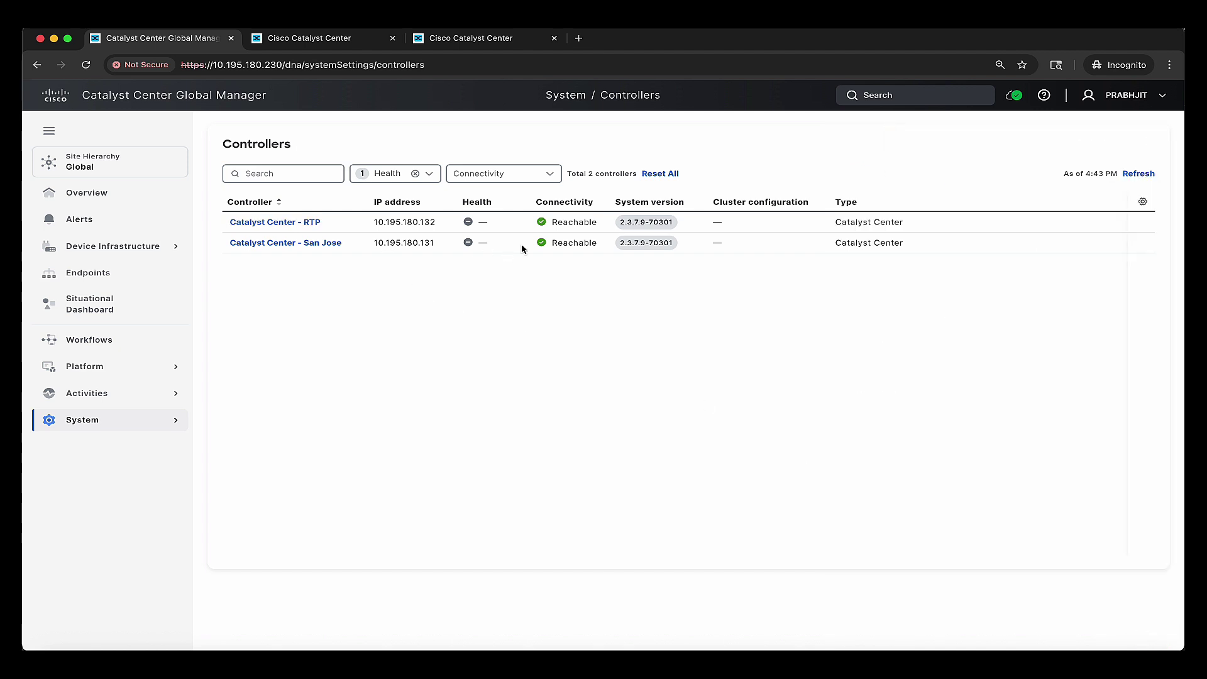
click(211, 102)
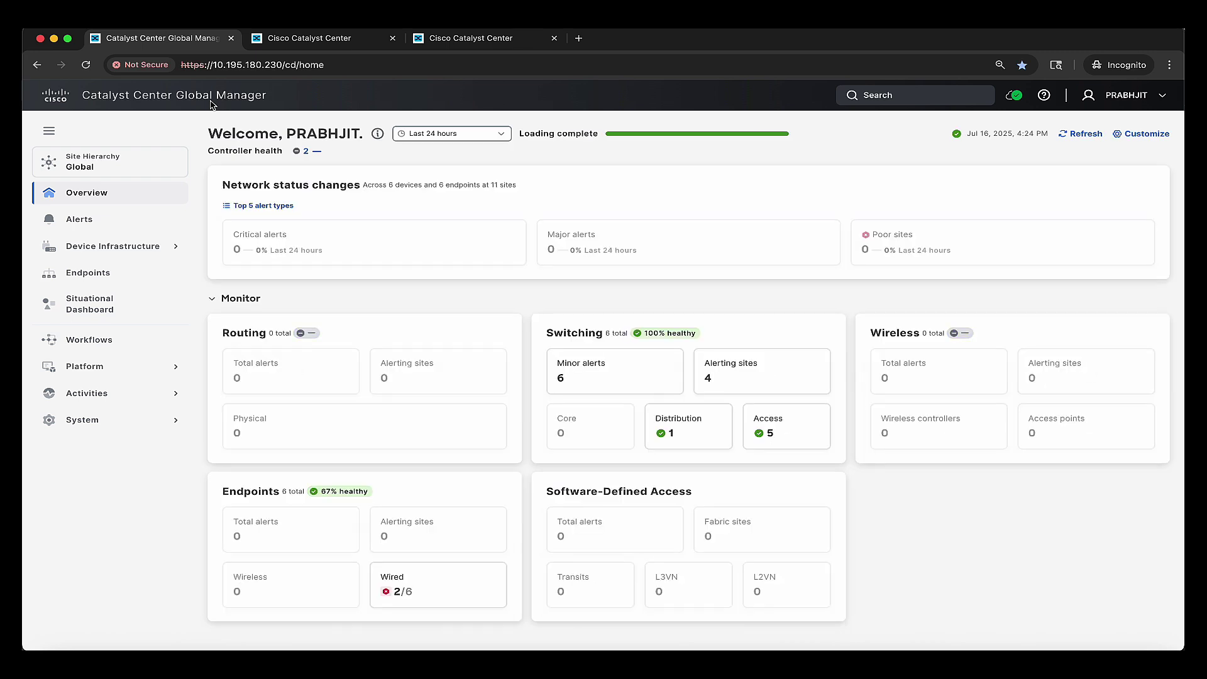
- Scope the dashboard to the RTP site and save Dark as the display appearance
click(75, 166)
click(58, 271)
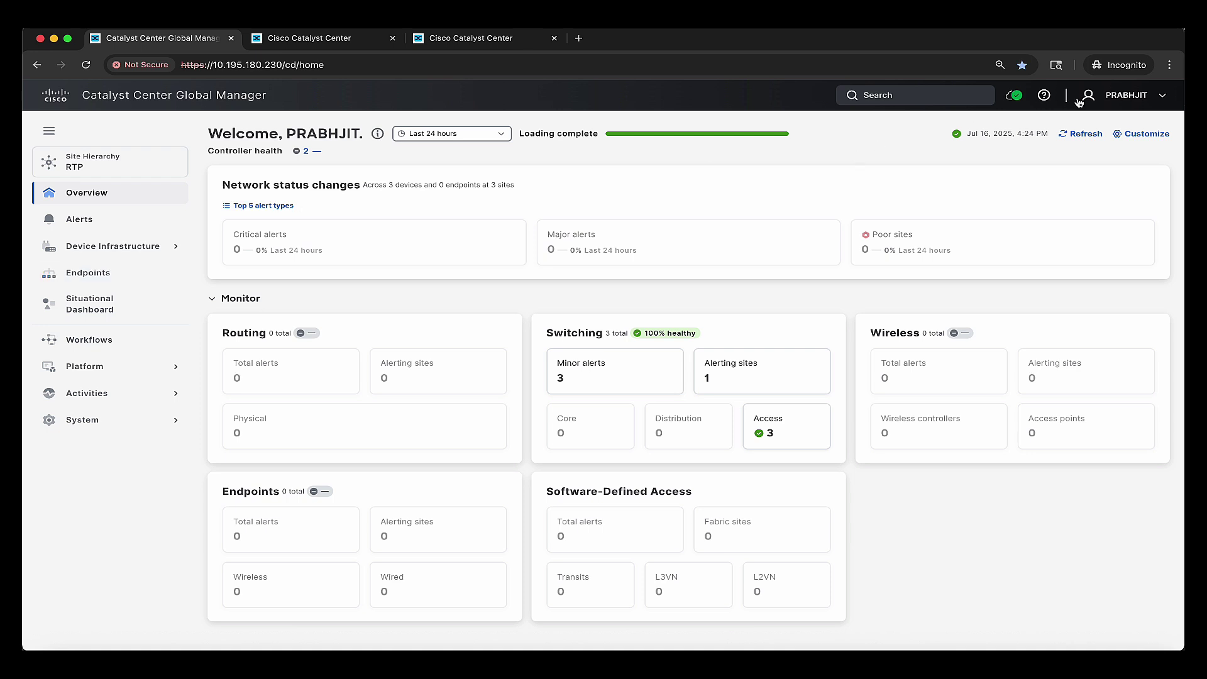
click(1112, 95)
click(1089, 161)
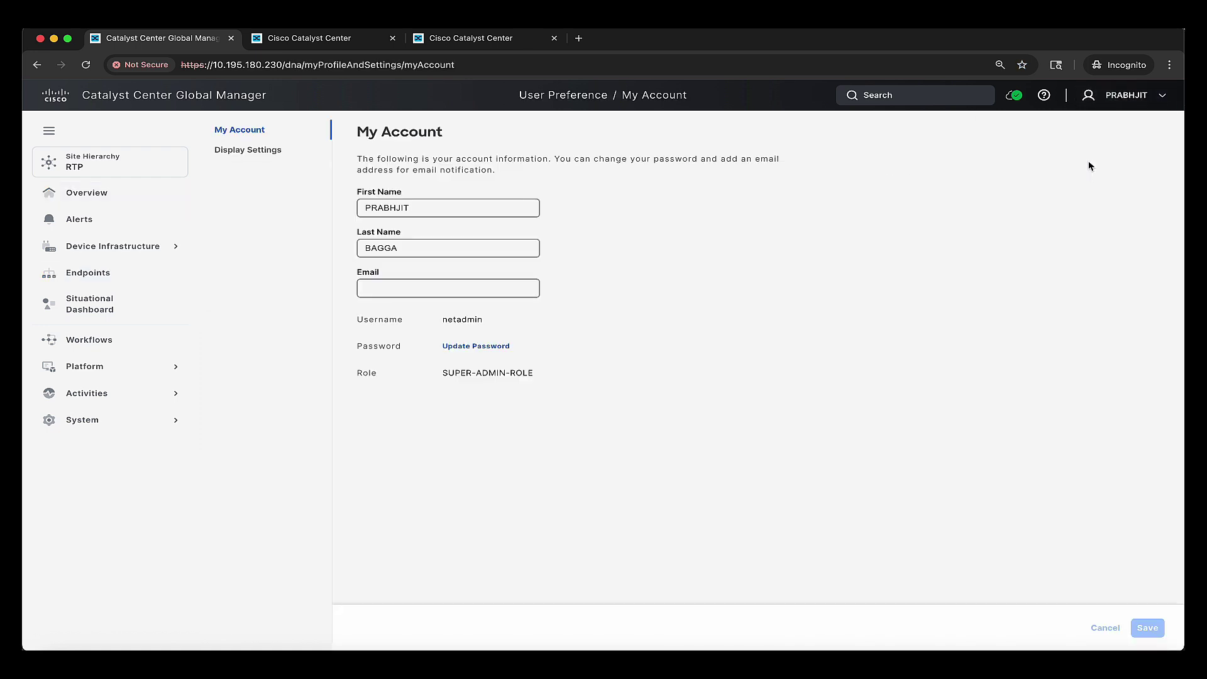
click(277, 153)
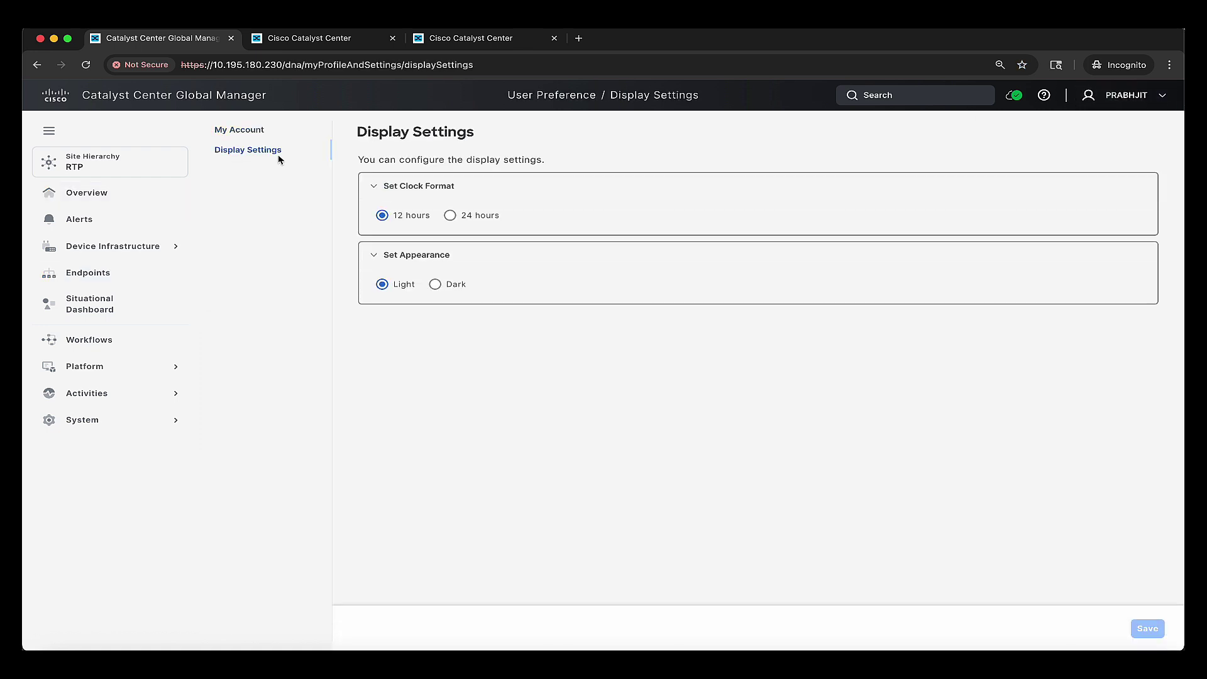
click(435, 285)
click(1140, 630)
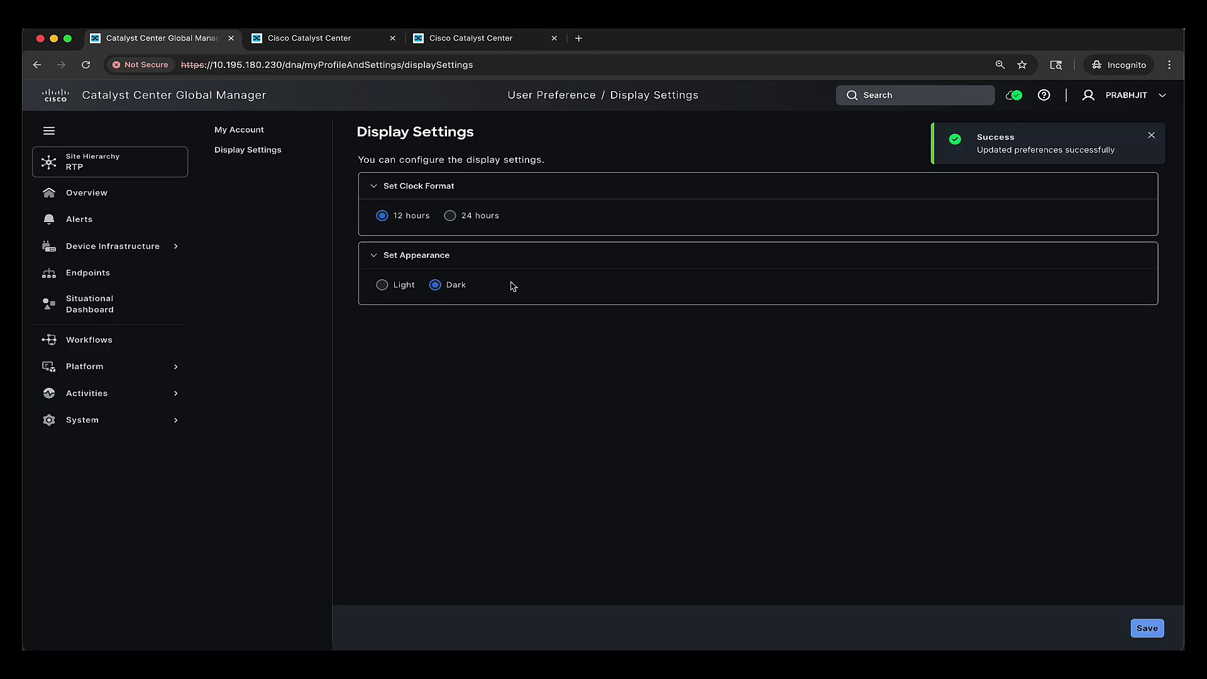
click(178, 98)
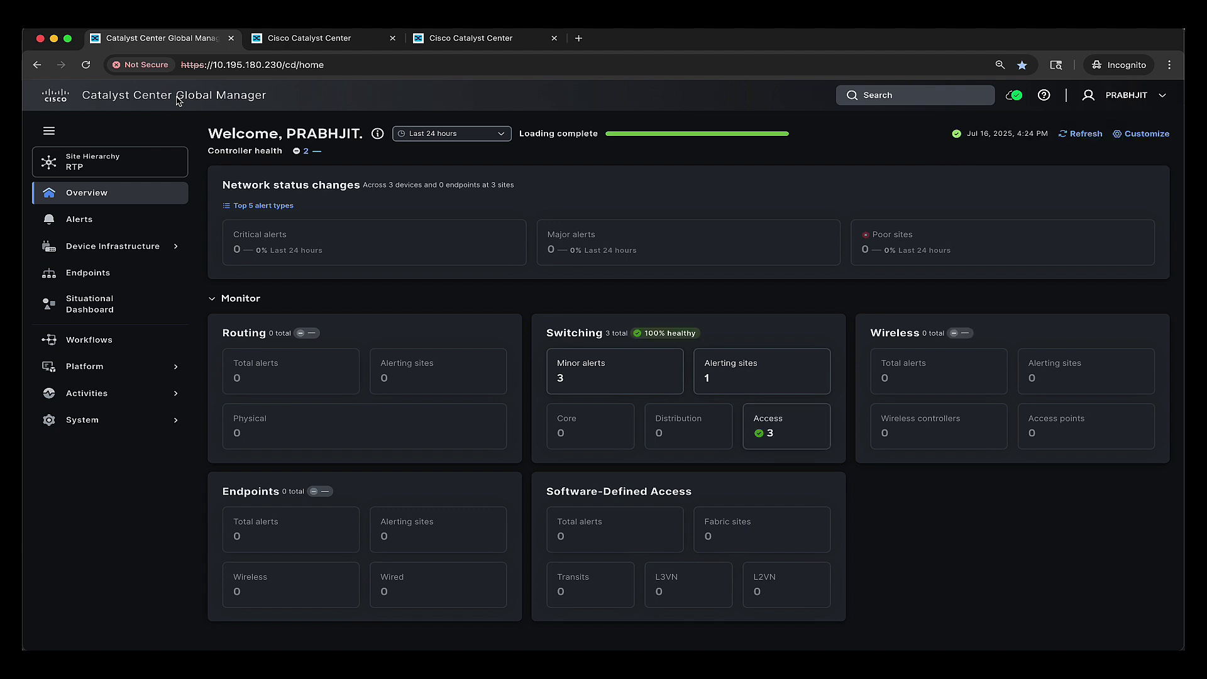
- Scope the dashboard to Global and set the time range to Last 7 days, then Last 3 hours
click(135, 153)
click(92, 229)
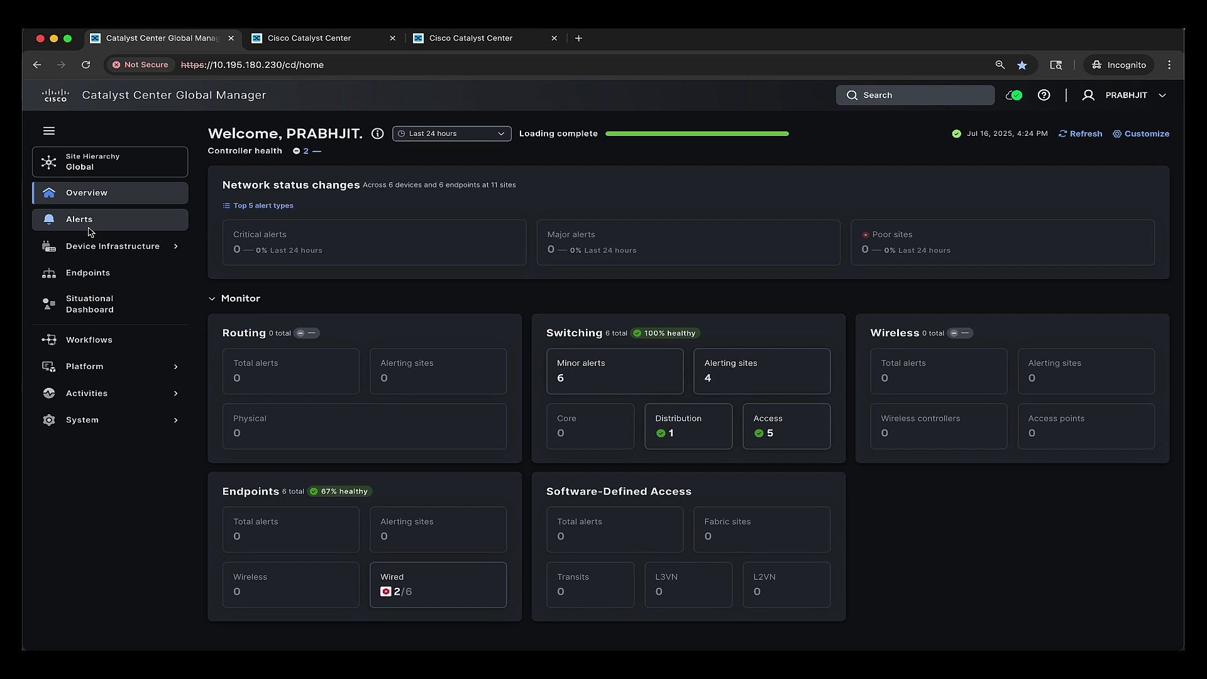
click(423, 134)
click(429, 218)
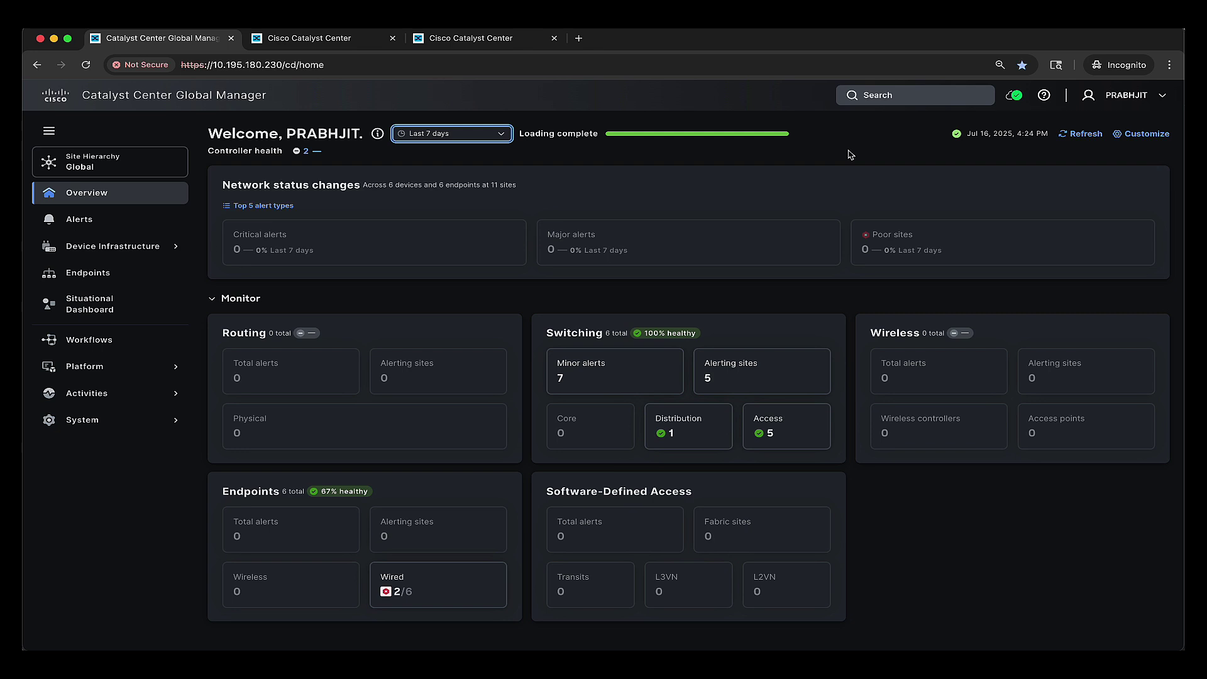
click(491, 138)
click(427, 155)
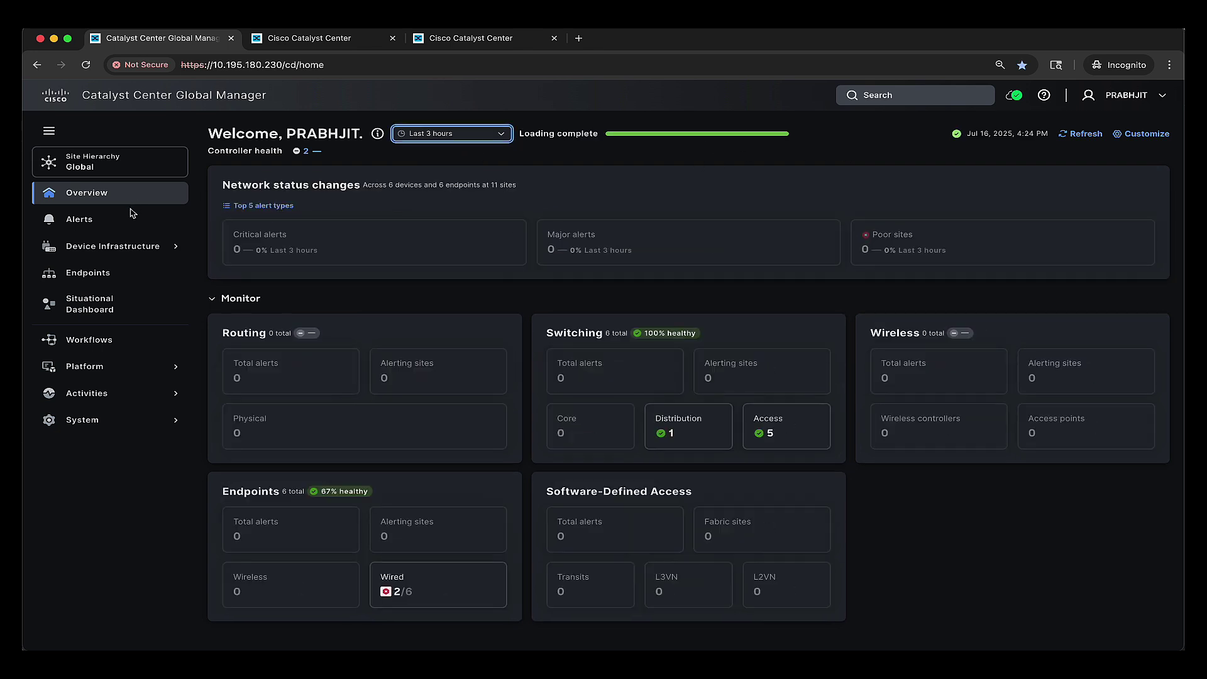
- Tour the Alerts, Device Health, Endpoints and Situational Dashboard pages, then return to Overview
click(119, 230)
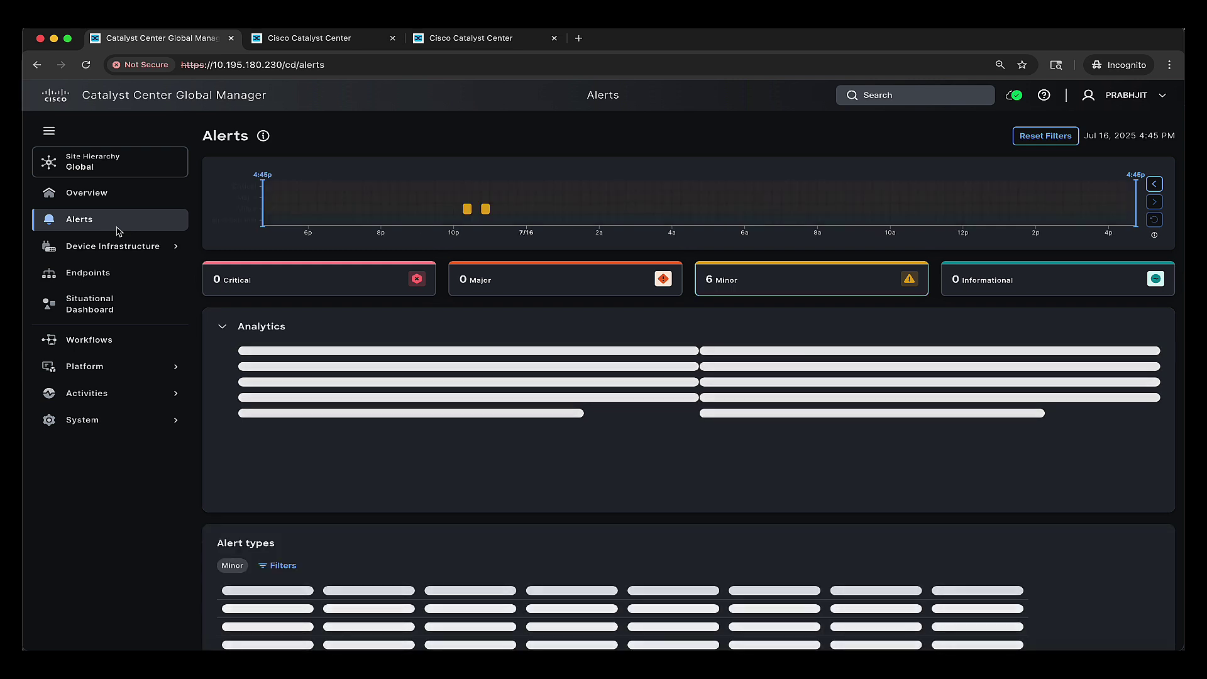
click(117, 246)
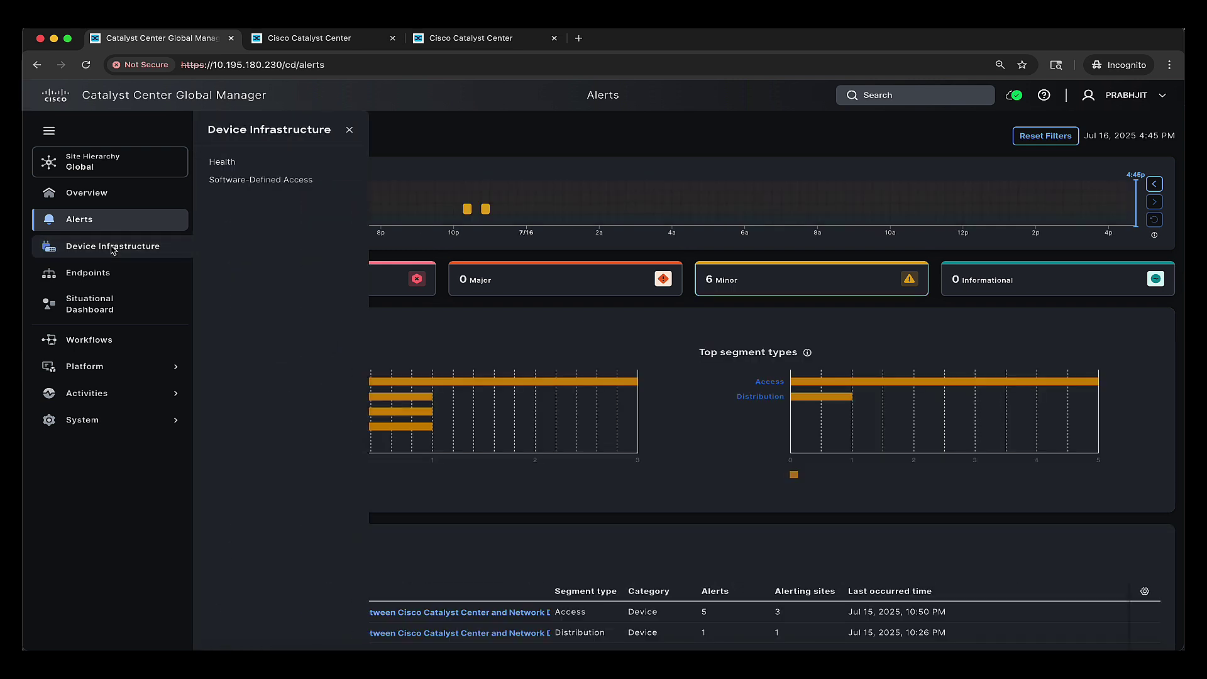
click(217, 164)
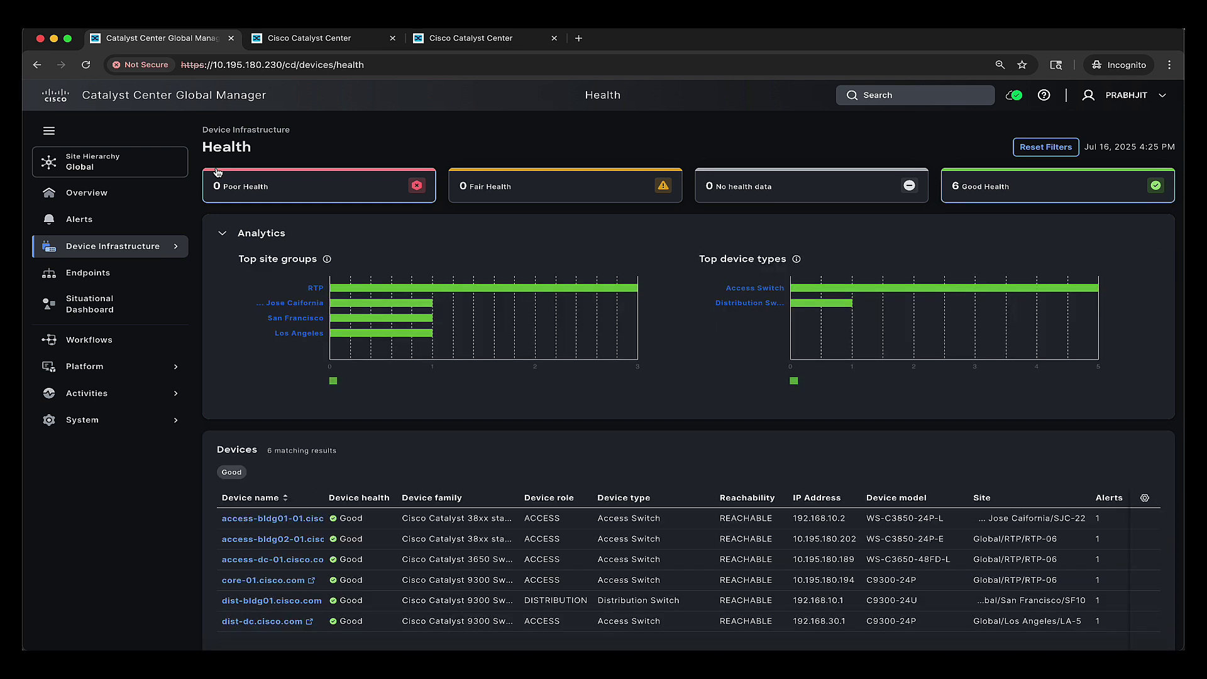
click(90, 274)
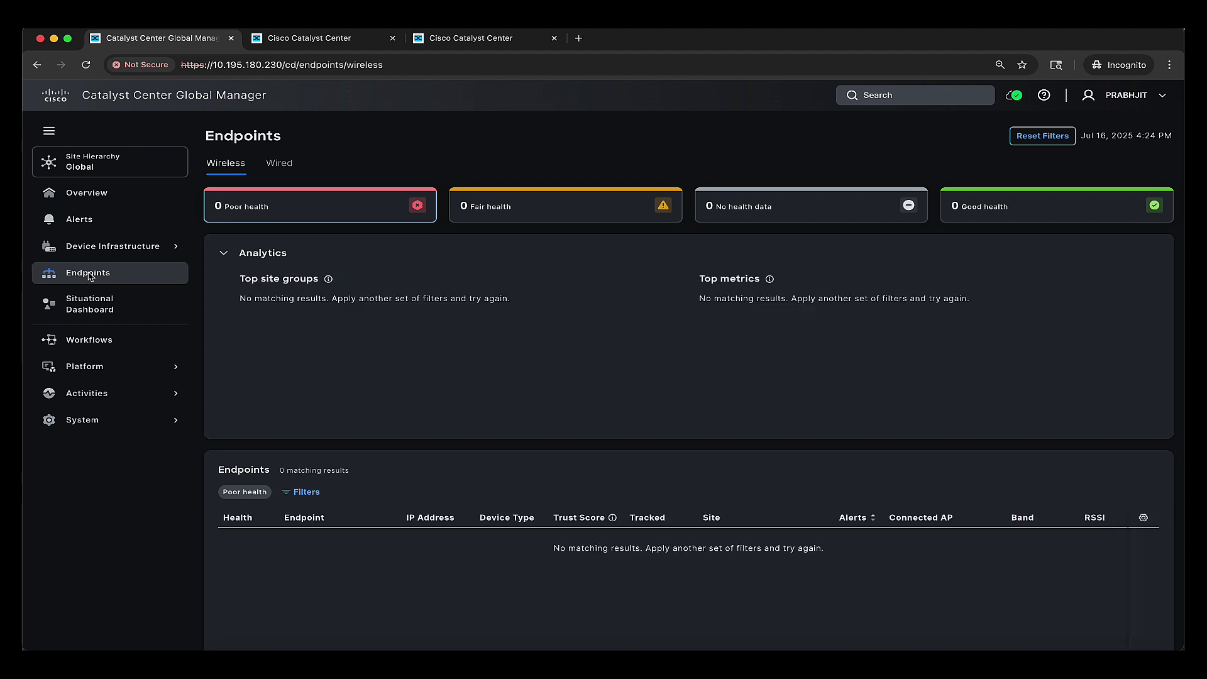
click(87, 307)
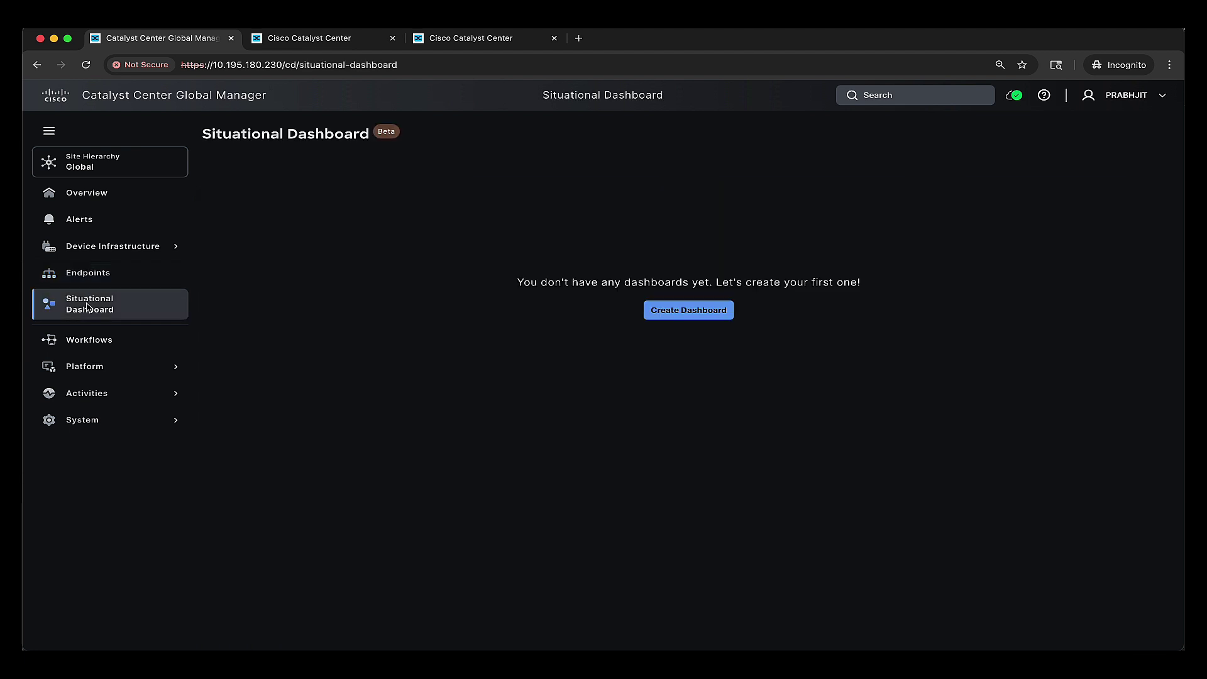
click(186, 94)
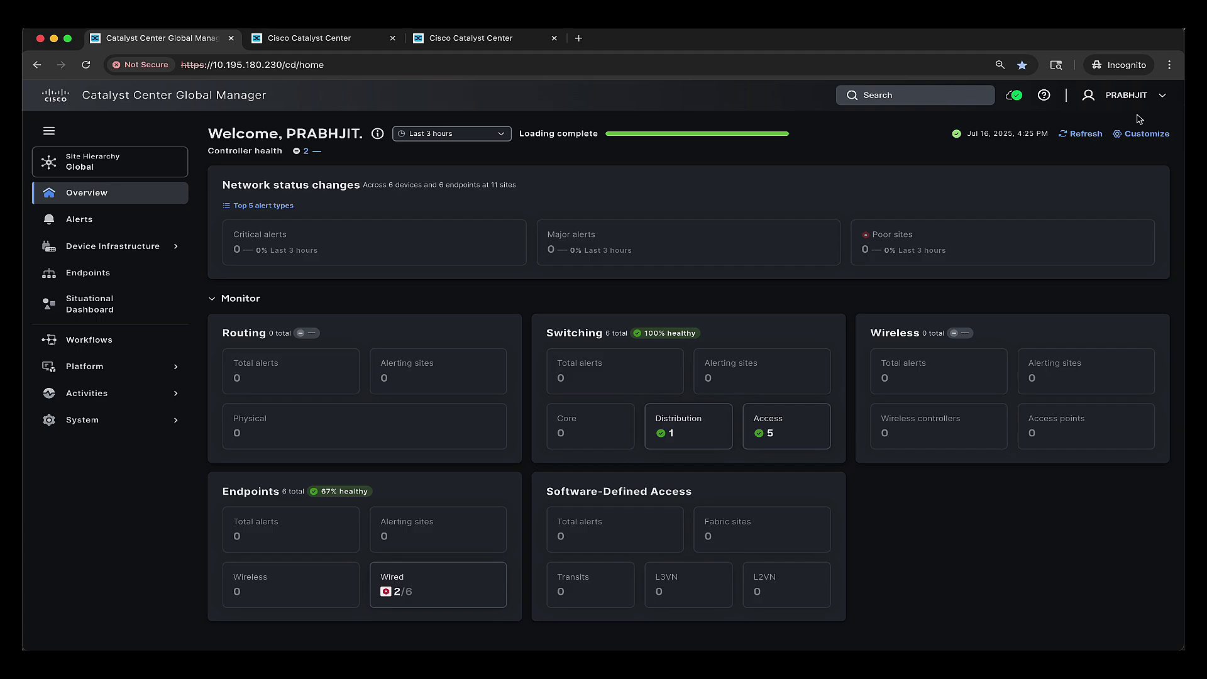